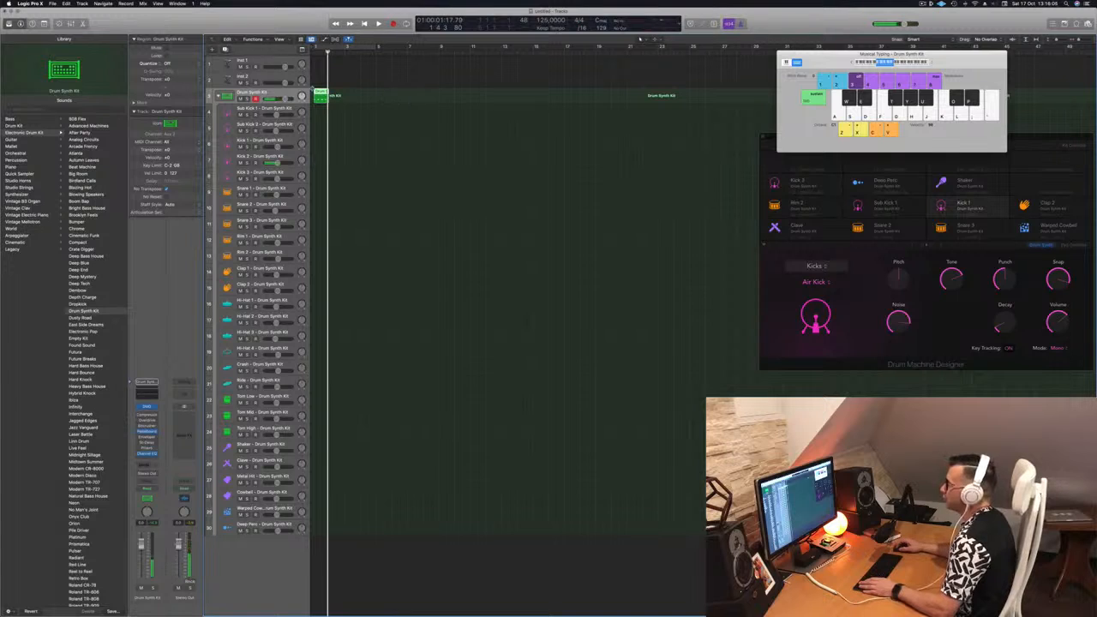
Open the recorded Drum Synth Kit region in the Piano Roll and quantize all its notes.
{"action": "key", "text": "p"}
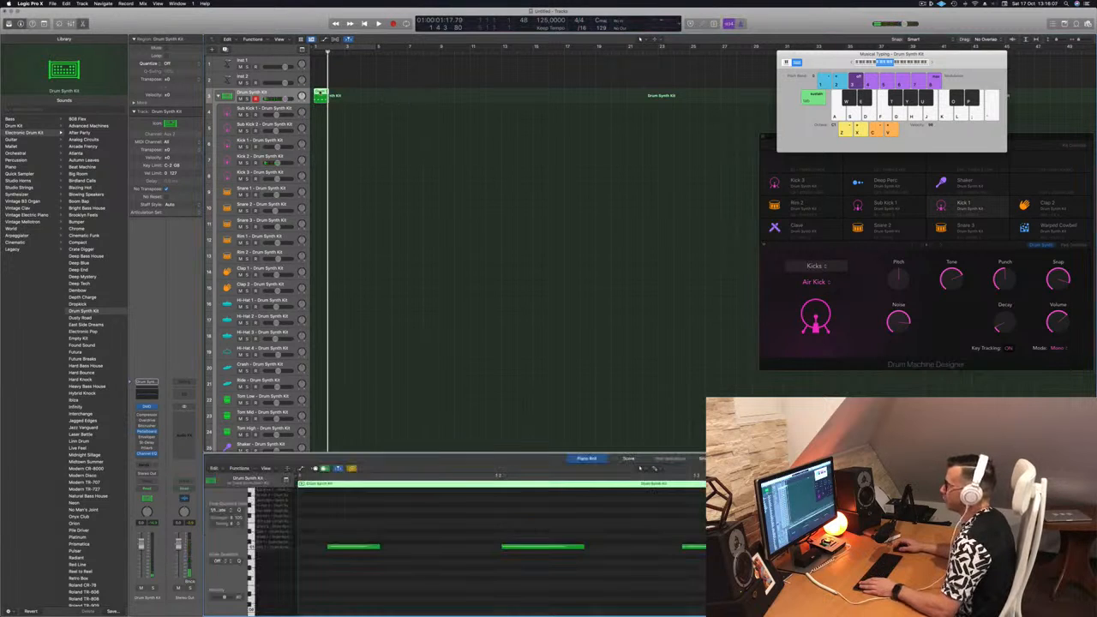
{"action": "key", "text": "super+a"}
{"action": "key", "text": "q"}
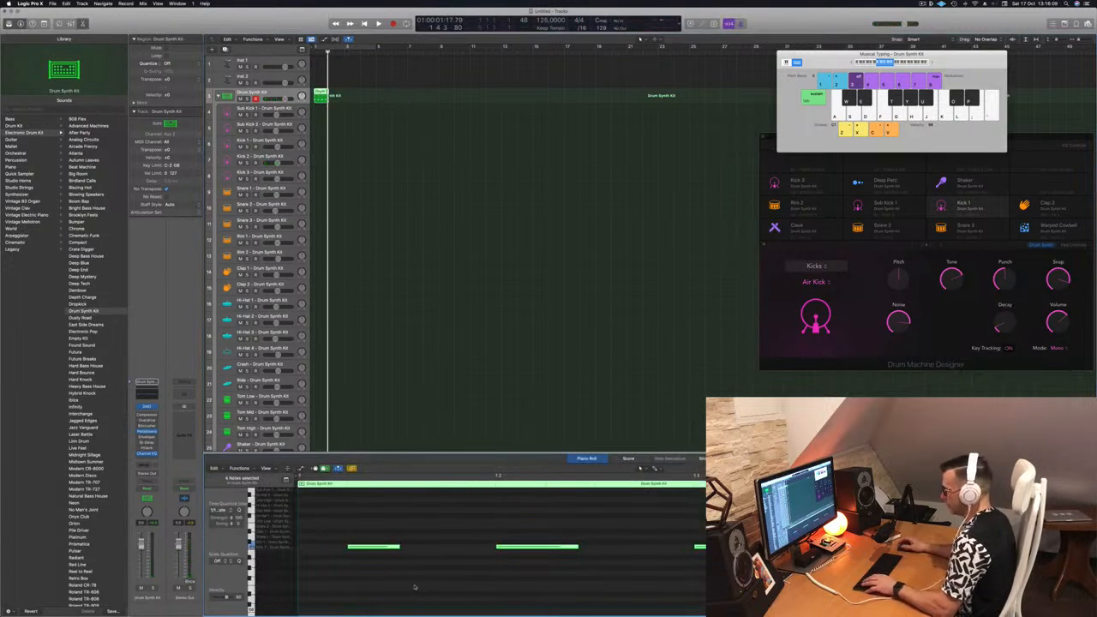
{"action": "left_click", "coordinate": [429, 578]}
{"action": "scroll", "coordinate": [403, 549], "scroll_direction": "left", "scroll_amount": 1}
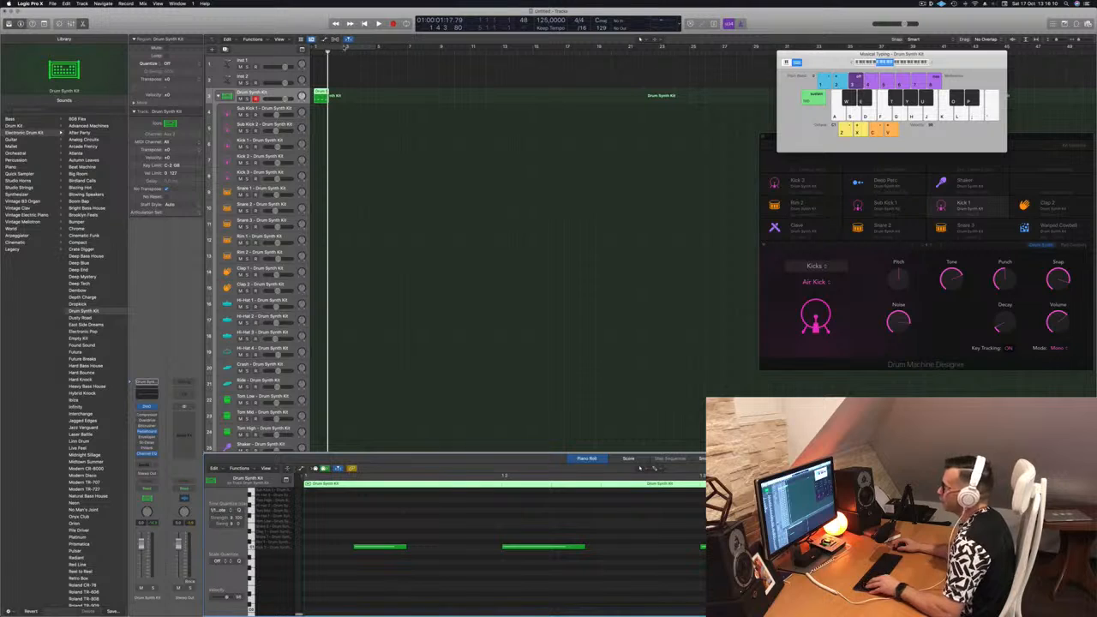
Duplicate the recorded kick region to make four consecutive one-bar regions and select the first region's last three notes.
{"action": "left_click_drag", "start_coordinate": [321, 93], "coordinate": [348, 93]}
{"action": "left_click", "coordinate": [318, 92], "text": "shift"}
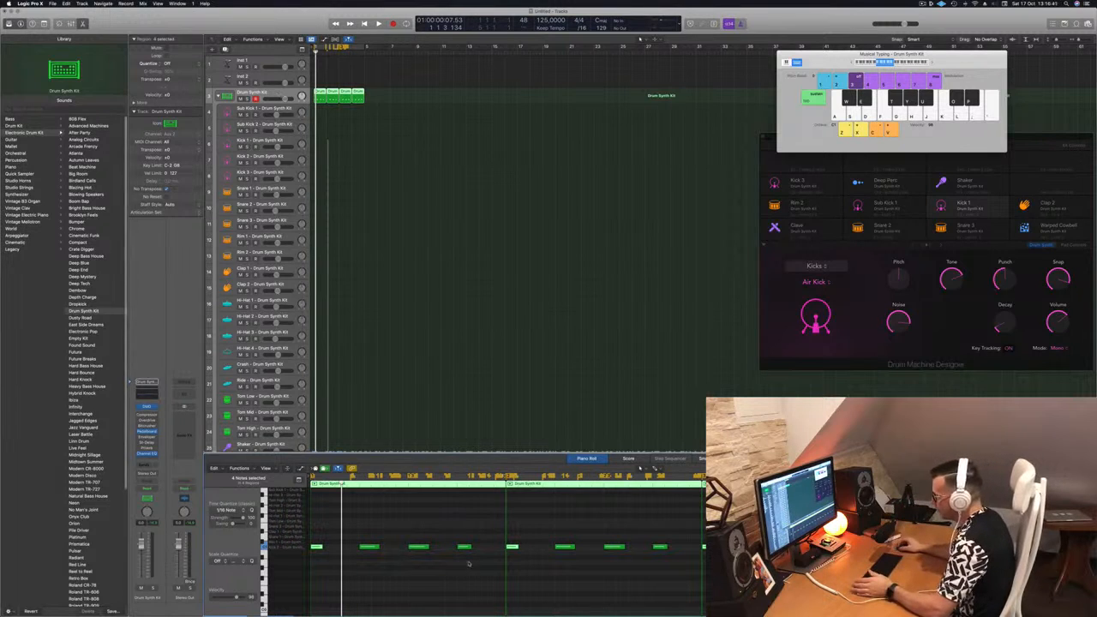
{"action": "left_click", "coordinate": [427, 530]}
{"action": "left_click_drag", "start_coordinate": [363, 529], "coordinate": [495, 561]}
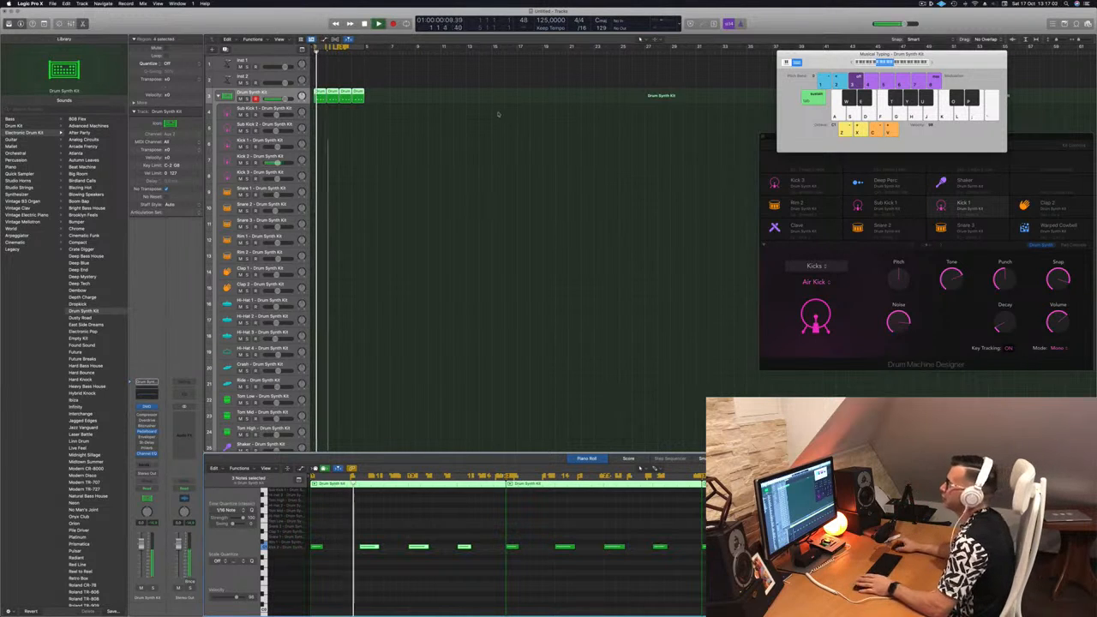
Move the four kick regions to the Kick 2 track and play them from the start.
{"action": "left_click_drag", "start_coordinate": [319, 93], "coordinate": [315, 160]}
{"action": "key", "text": "Return"}
{"action": "key", "text": "space"}
Transpose all notes in the four Kick 2 regions upward and play the pattern from the start.
{"action": "left_click", "coordinate": [344, 532]}
{"action": "key", "text": "super+a"}
{"action": "key", "text": "alt+Up"}
{"action": "key", "text": "alt+Up"}
{"action": "key", "text": "alt+Up"}
{"action": "key", "text": "alt+Up"}
{"action": "key", "text": "alt+Up"}
{"action": "key", "text": "alt+Up"}
{"action": "key", "text": "alt+Up"}
{"action": "key", "text": "alt+Up"}
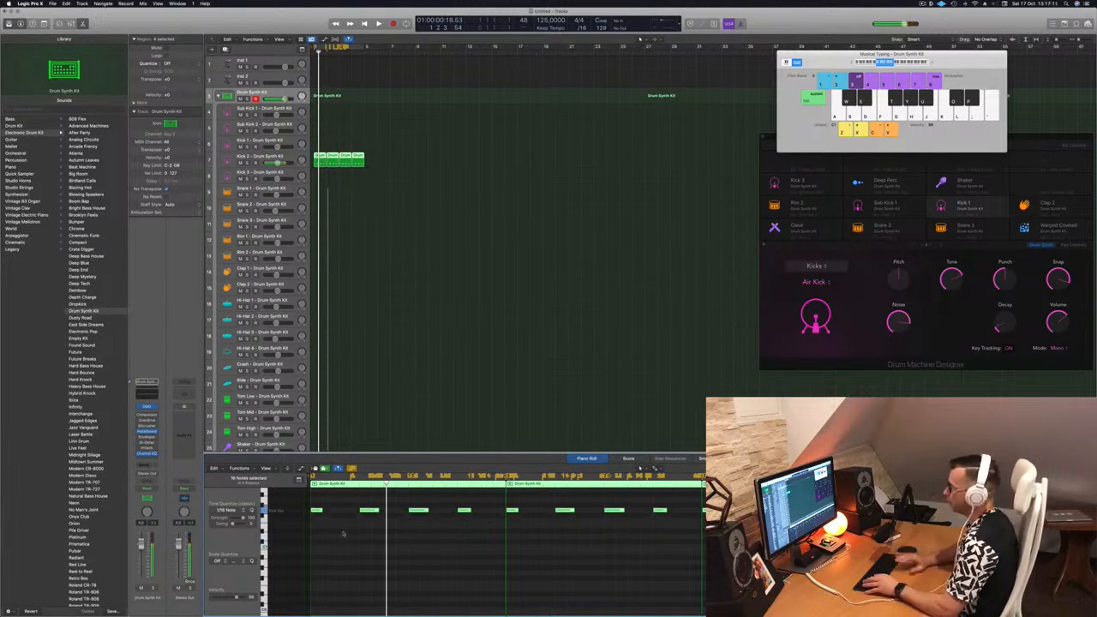
{"action": "key", "text": "Return"}
{"action": "key", "text": "space"}
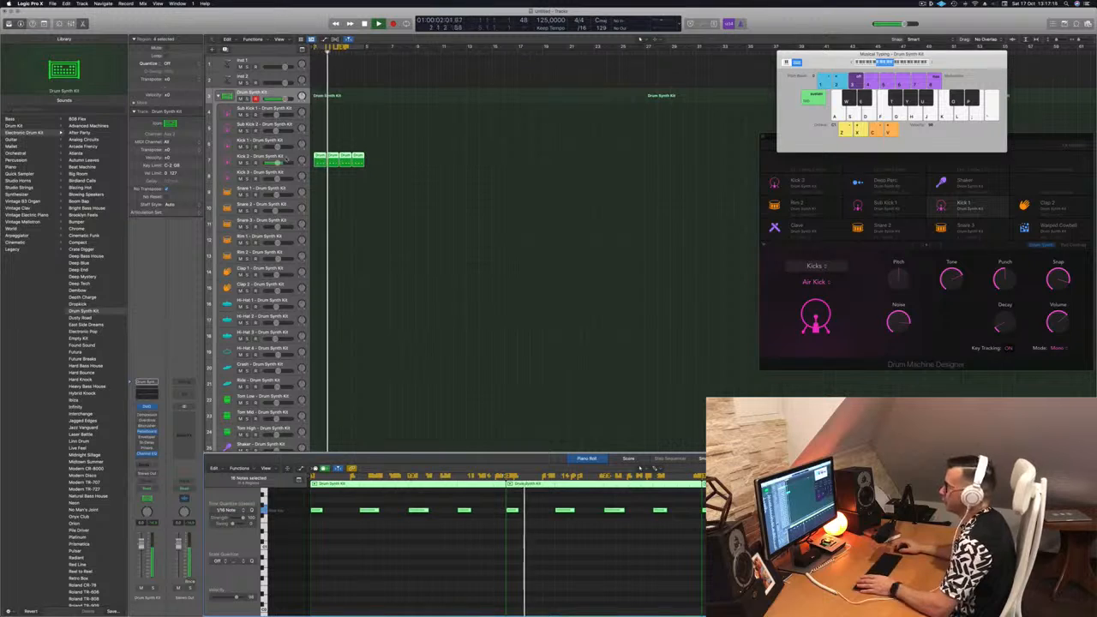
Select the Kick 2 track and open its Drum Synth instrument, placing the window clear of the regions.
{"action": "left_click", "coordinate": [287, 157]}
{"action": "key", "text": "Return"}
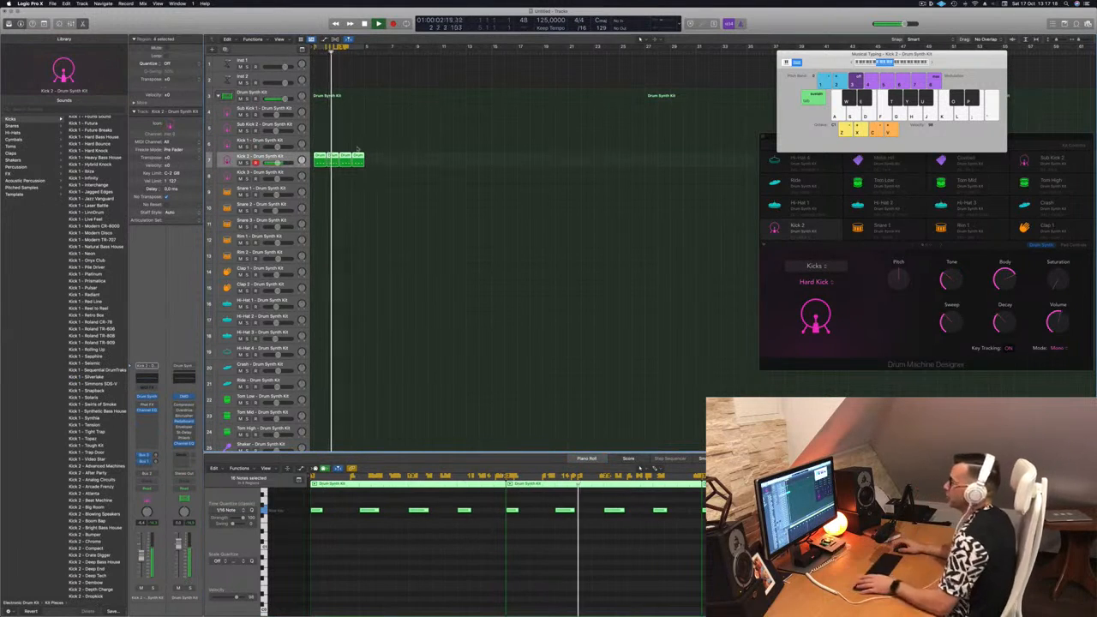
{"action": "key", "text": "Return"}
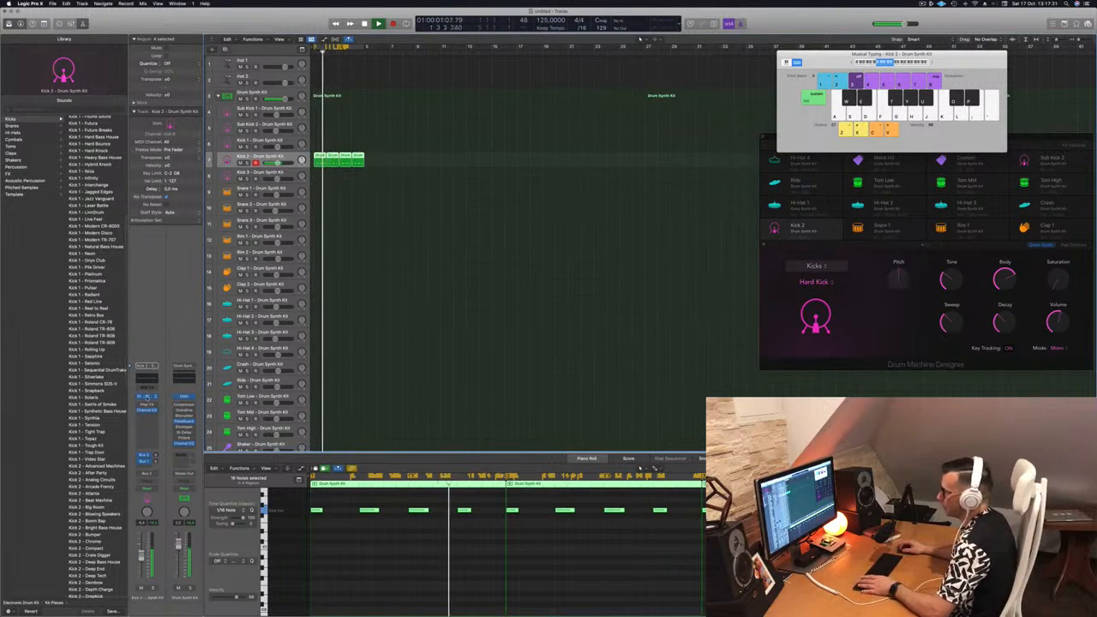
{"action": "left_click", "coordinate": [147, 398]}
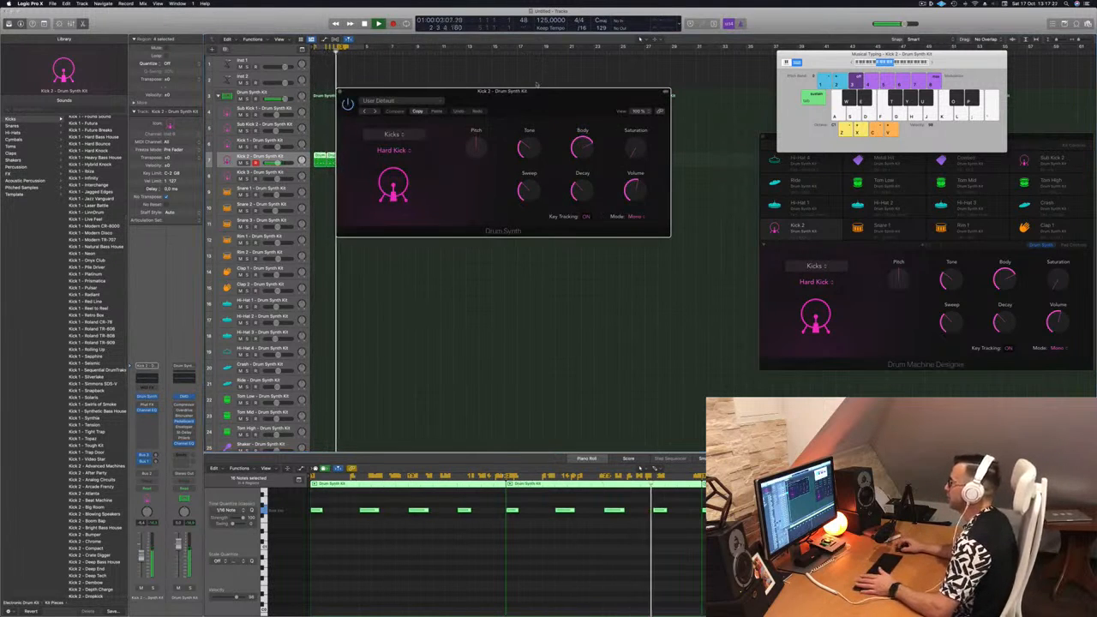
{"action": "left_click_drag", "start_coordinate": [555, 97], "coordinate": [623, 171]}
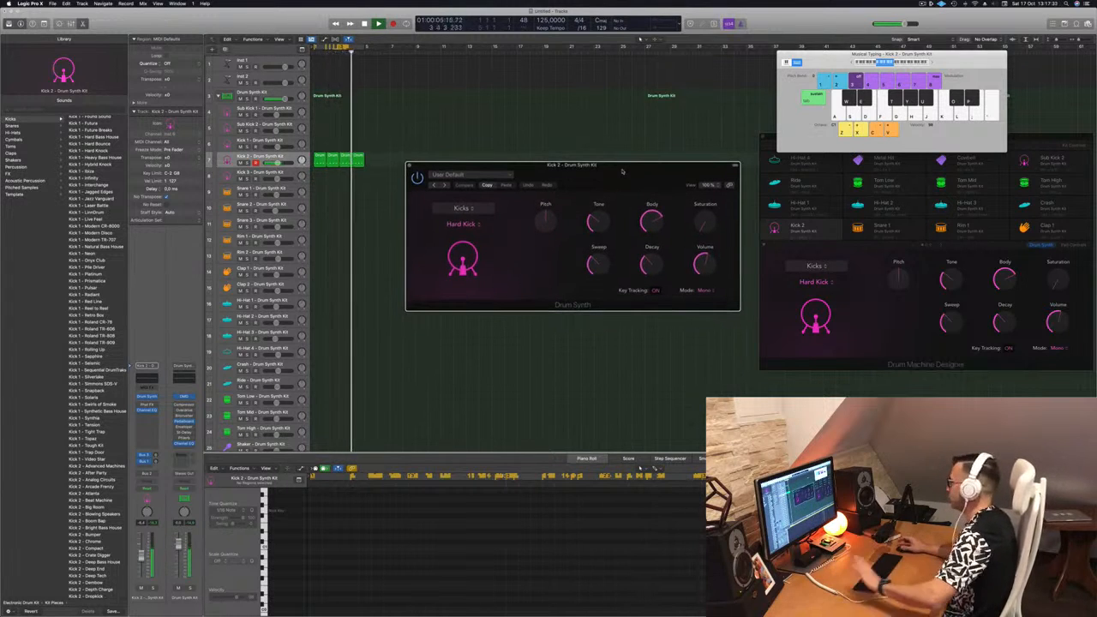
{"action": "left_click_drag", "start_coordinate": [622, 172], "coordinate": [616, 174]}
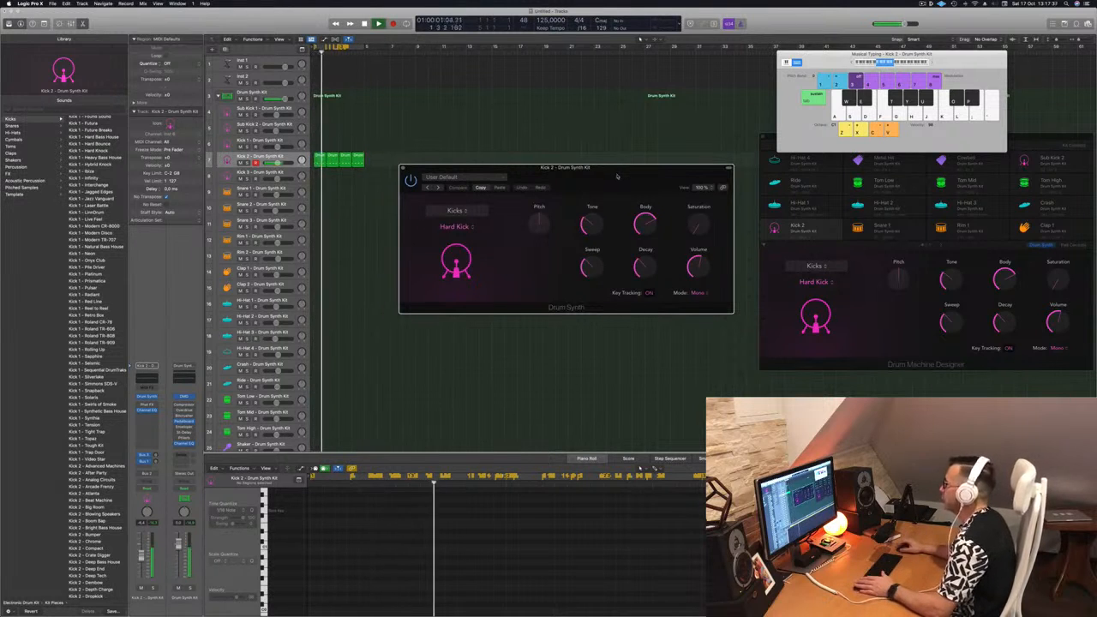
Audition a lower Pitch on Kick 2, return it to 0, and fine-tune the Tone to about 35%.
{"action": "left_click_drag", "start_coordinate": [539, 221], "coordinate": [538, 240]}
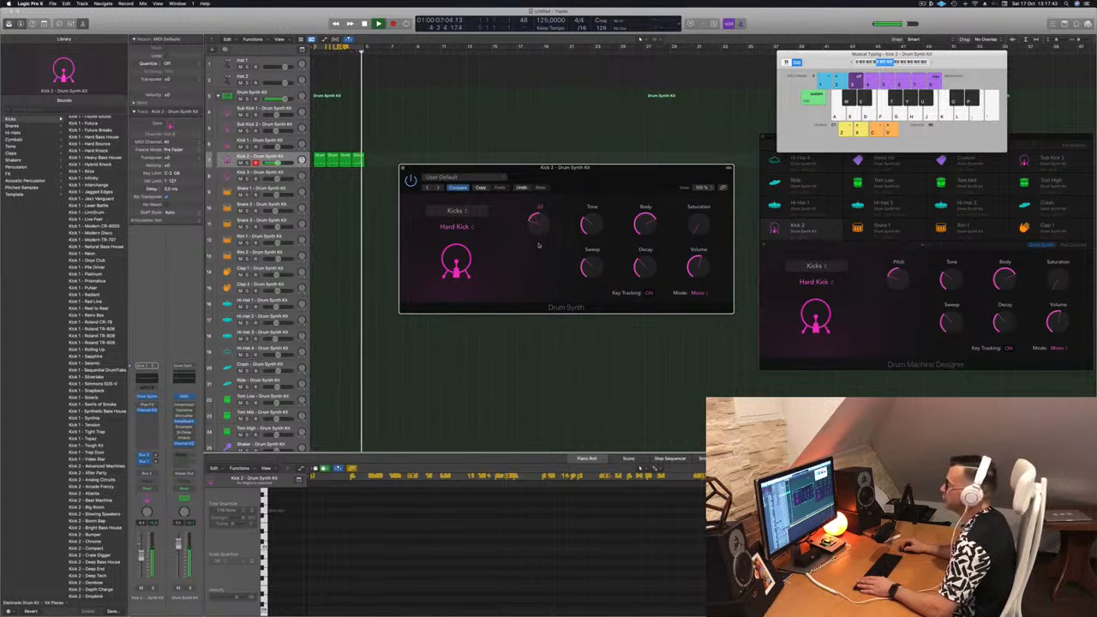
{"action": "left_click_drag", "start_coordinate": [538, 246], "coordinate": [545, 207]}
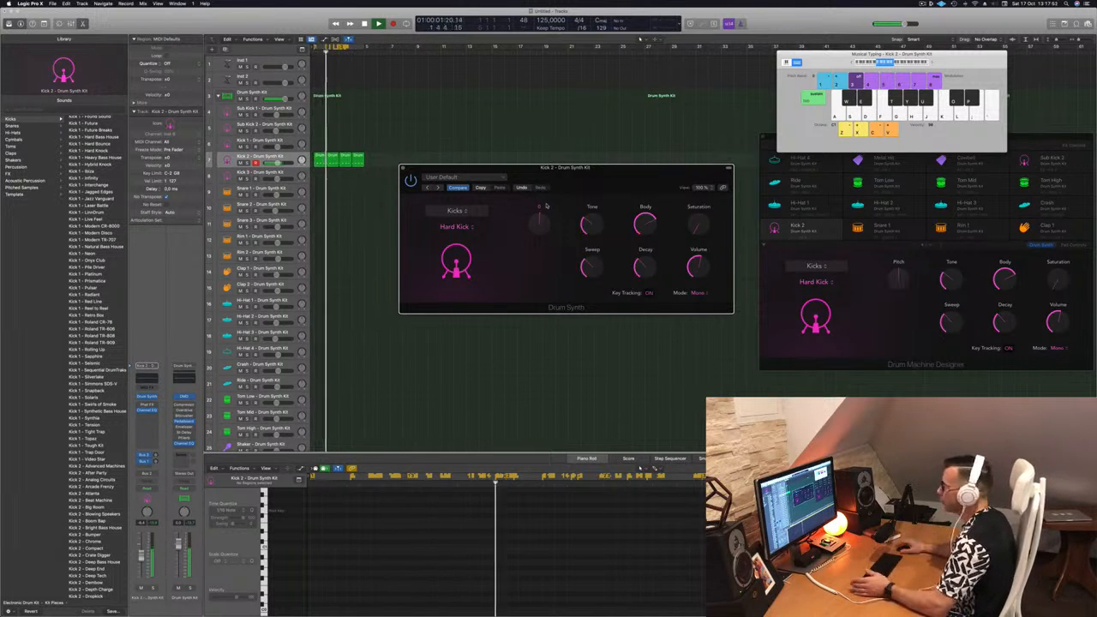
{"action": "mouse_move", "coordinate": [590, 222]}
{"action": "mouse_move", "coordinate": [590, 219]}
{"action": "left_mouse_down"}
{"action": "mouse_move", "coordinate": [593, 187]}
{"action": "mouse_move", "coordinate": [592, 221]}
{"action": "left_mouse_up"}
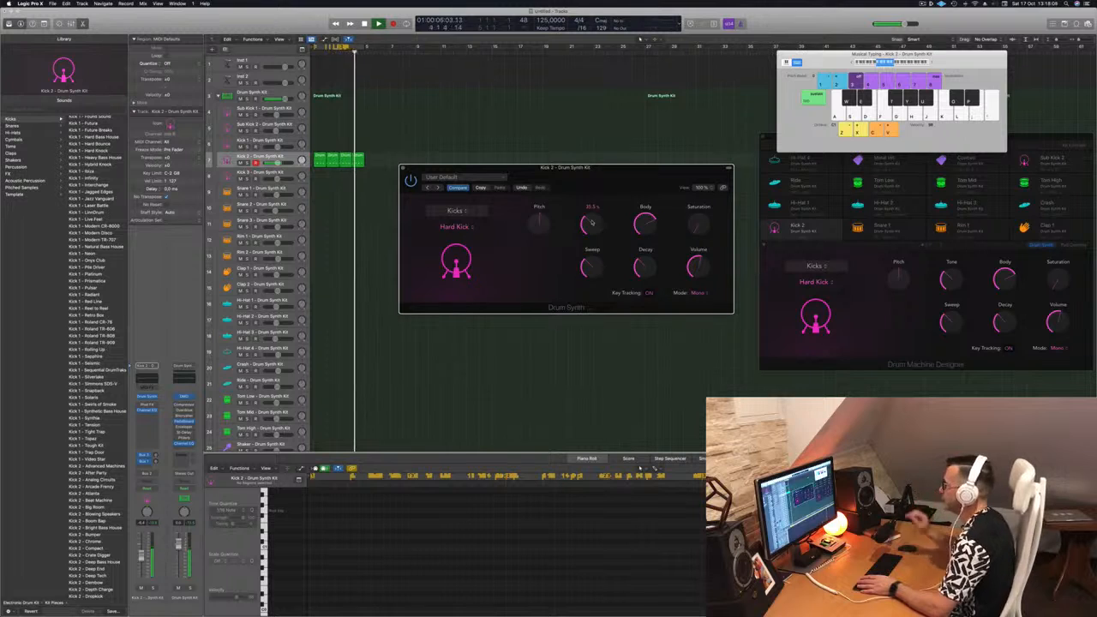
Lower the Kick 2 Sweep to about 21% and reduce its Body.
{"action": "mouse_move", "coordinate": [596, 271]}
{"action": "left_mouse_down"}
{"action": "mouse_move", "coordinate": [599, 239]}
{"action": "mouse_move", "coordinate": [597, 273]}
{"action": "left_mouse_up"}
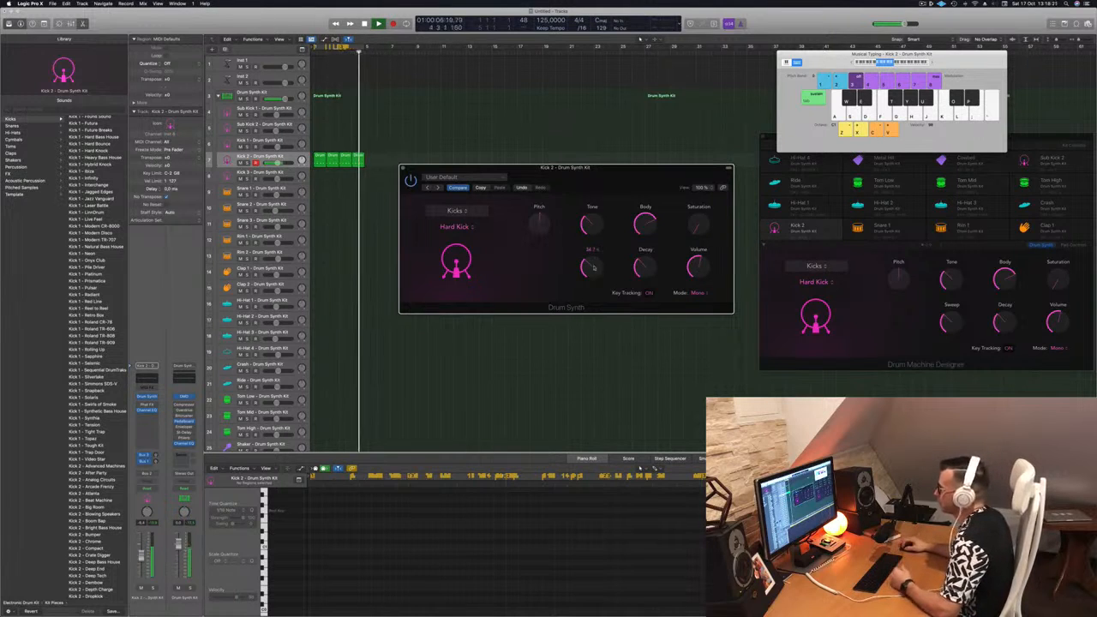
{"action": "mouse_move", "coordinate": [593, 270]}
{"action": "left_mouse_down"}
{"action": "mouse_move", "coordinate": [595, 257]}
{"action": "mouse_move", "coordinate": [597, 305]}
{"action": "mouse_move", "coordinate": [598, 275]}
{"action": "left_mouse_up"}
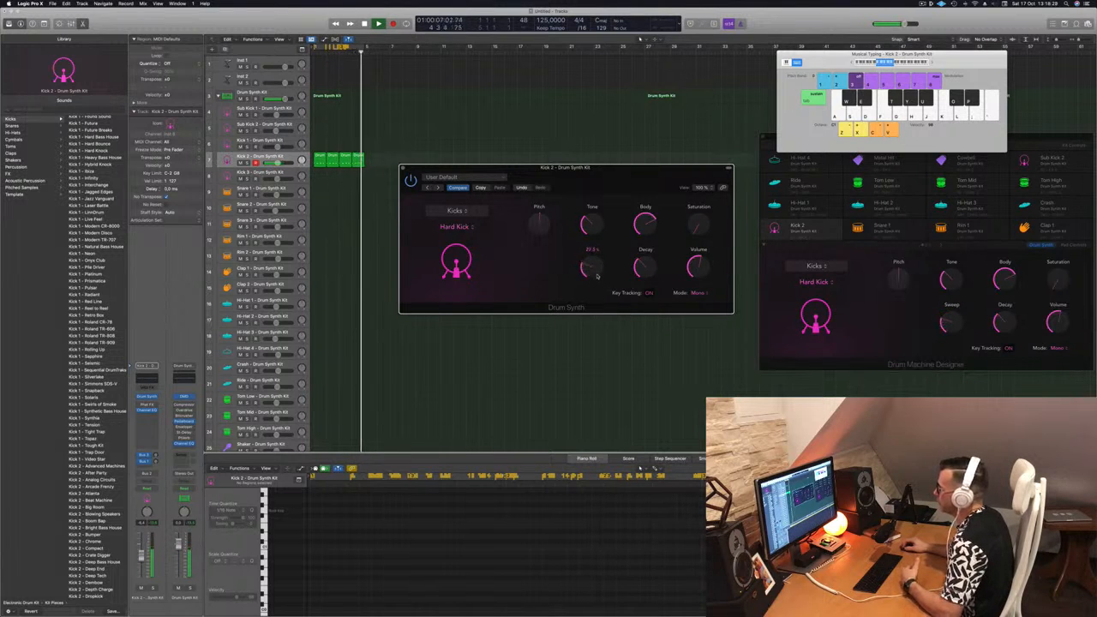
{"action": "left_click_drag", "start_coordinate": [646, 225], "coordinate": [659, 277]}
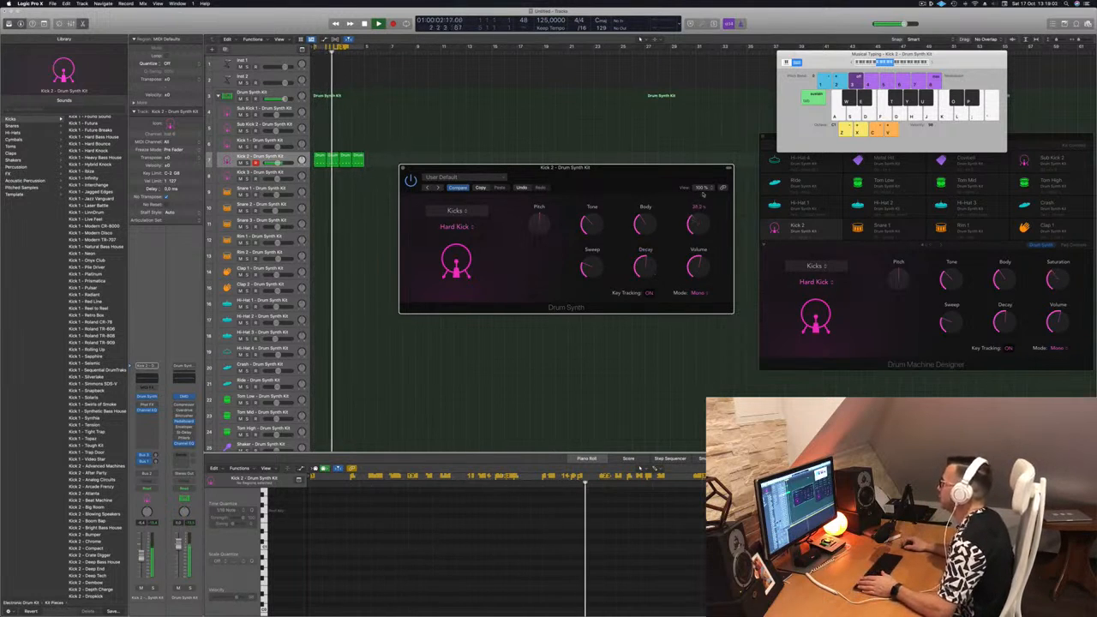
Add a little Saturation to Kick 2, fine-tune its Decay, and close the Drum Synth window.
{"action": "left_click_drag", "start_coordinate": [697, 225], "coordinate": [701, 208]}
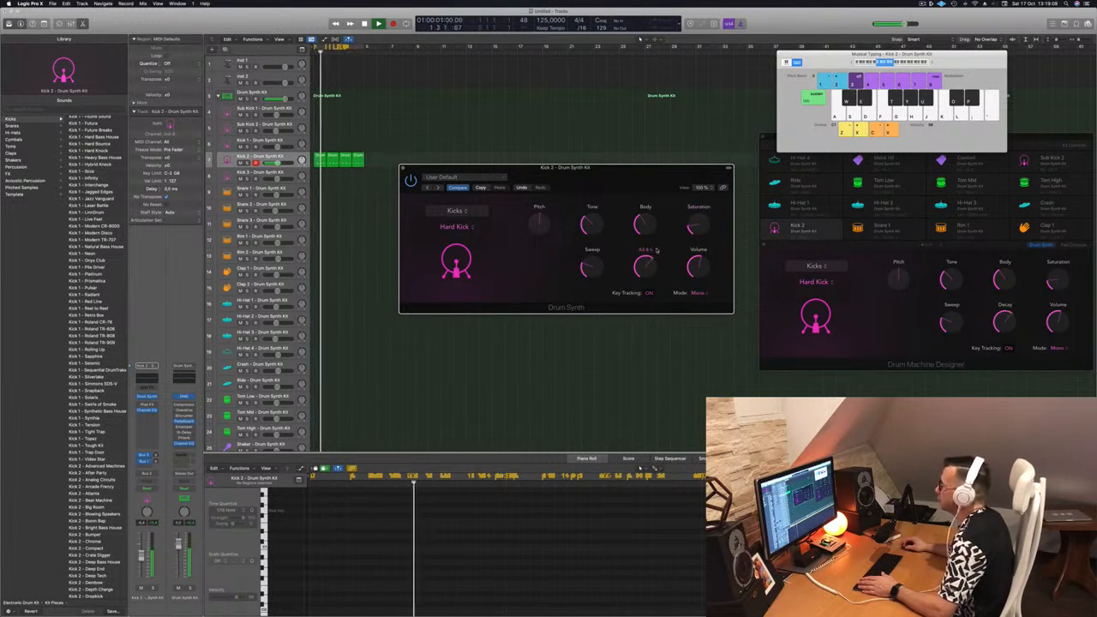
{"action": "left_click_drag", "start_coordinate": [658, 250], "coordinate": [650, 265]}
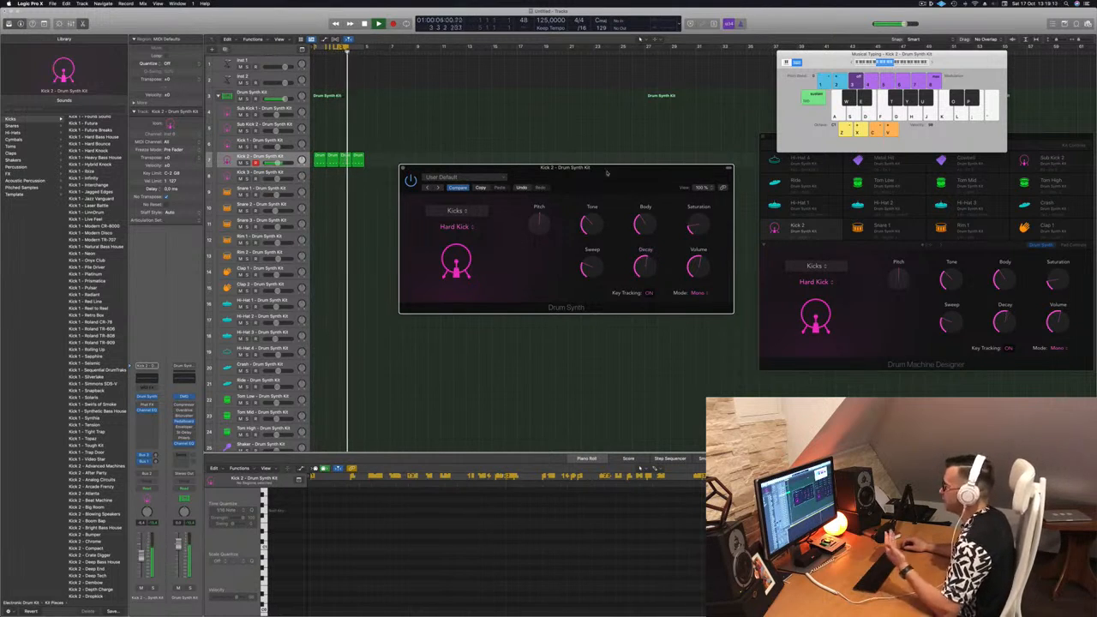
{"action": "left_click_drag", "start_coordinate": [602, 170], "coordinate": [606, 171]}
{"action": "left_click", "coordinate": [407, 169]}
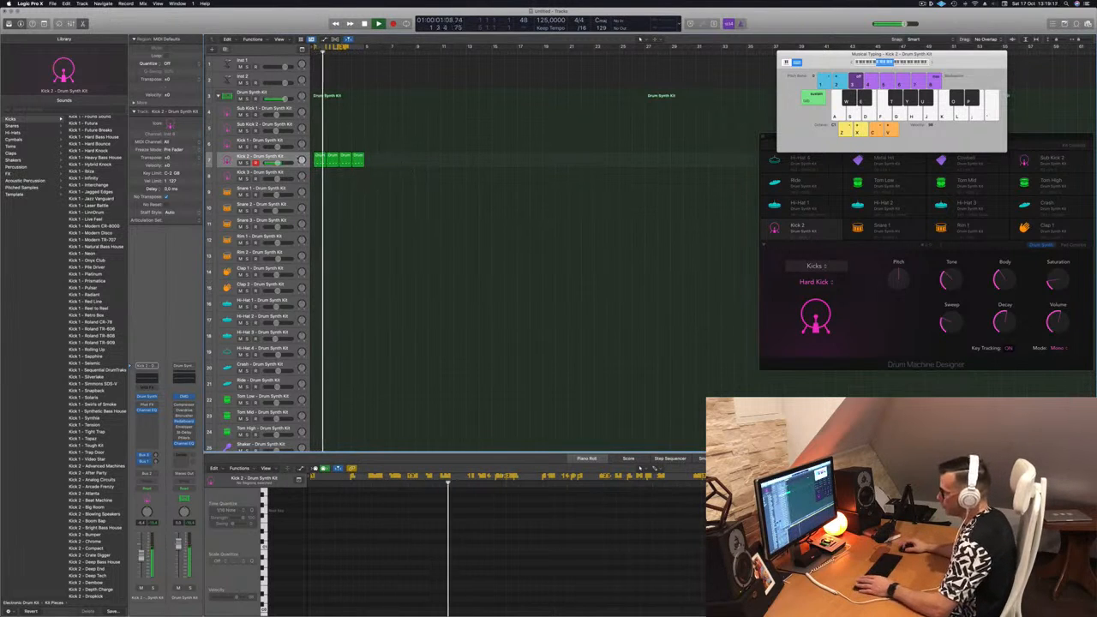
Copy the first Kick 2 region to the same position on the Snare 1 track.
{"action": "left_click", "coordinate": [300, 156]}
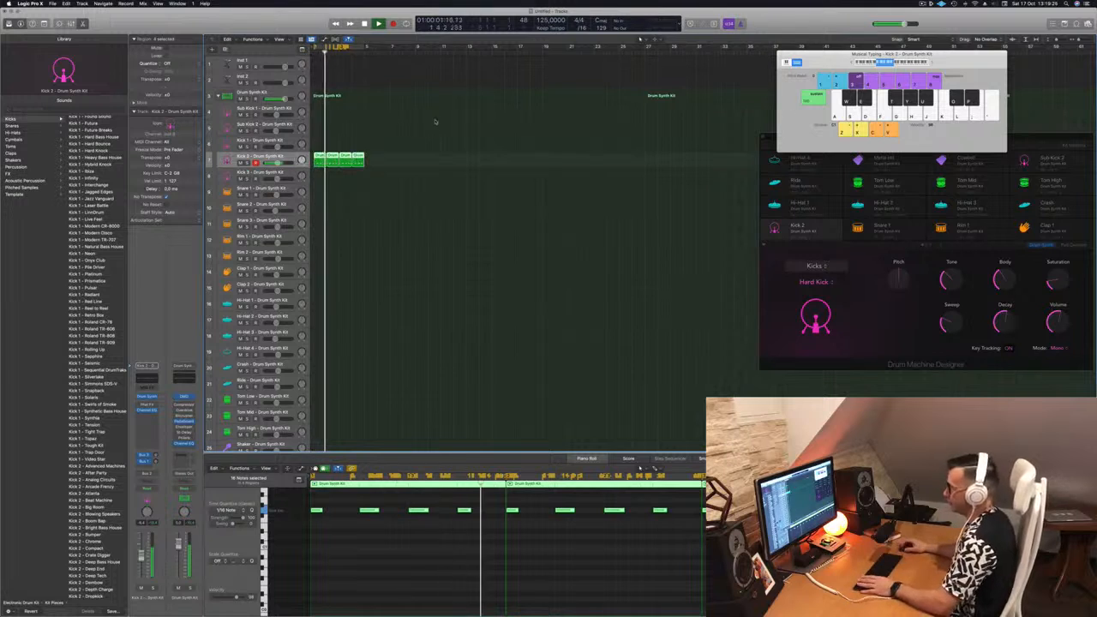
{"action": "left_click", "coordinate": [375, 189]}
{"action": "left_click", "coordinate": [319, 157]}
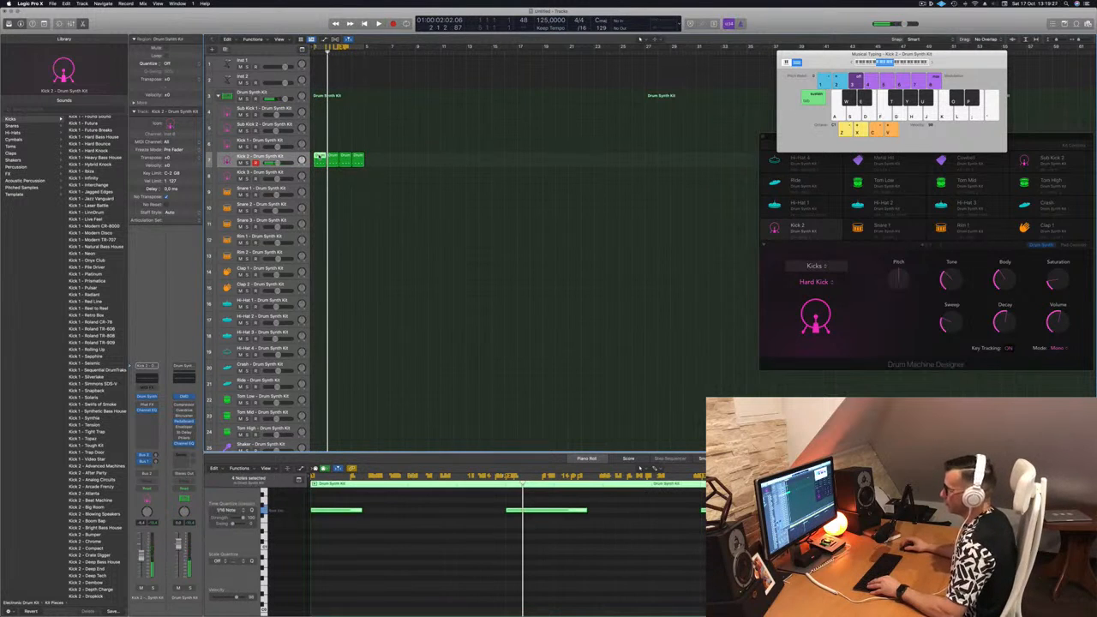
{"action": "left_click_drag", "start_coordinate": [319, 159], "coordinate": [320, 192]}
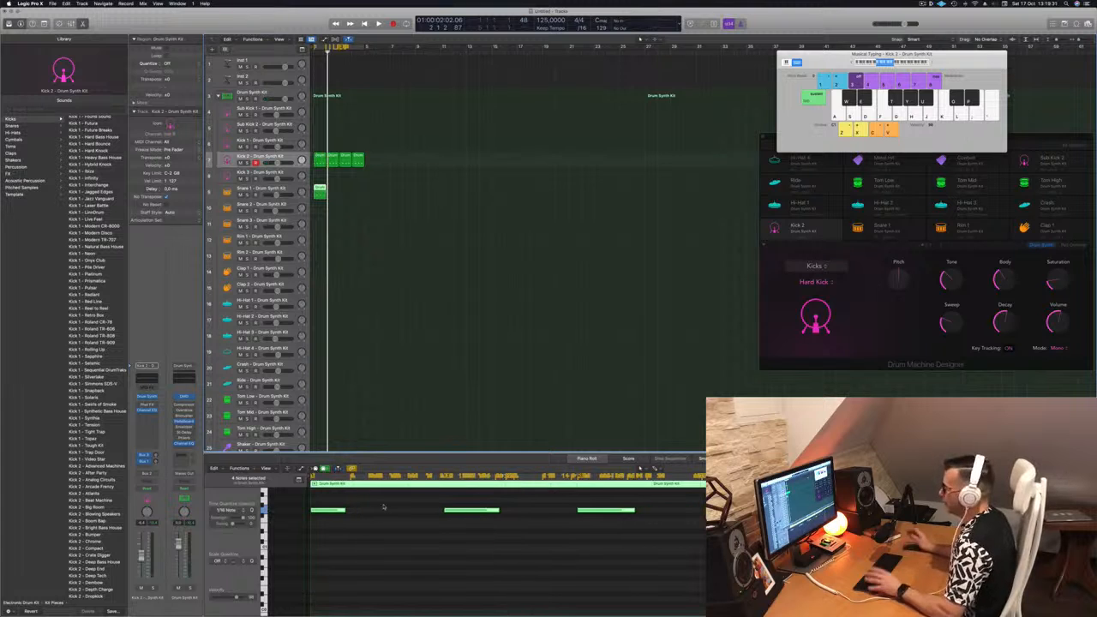
Delete the first and third notes of the Snare 1 region and duplicate it to make four consecutive regions.
{"action": "left_click_drag", "start_coordinate": [383, 507], "coordinate": [328, 525]}
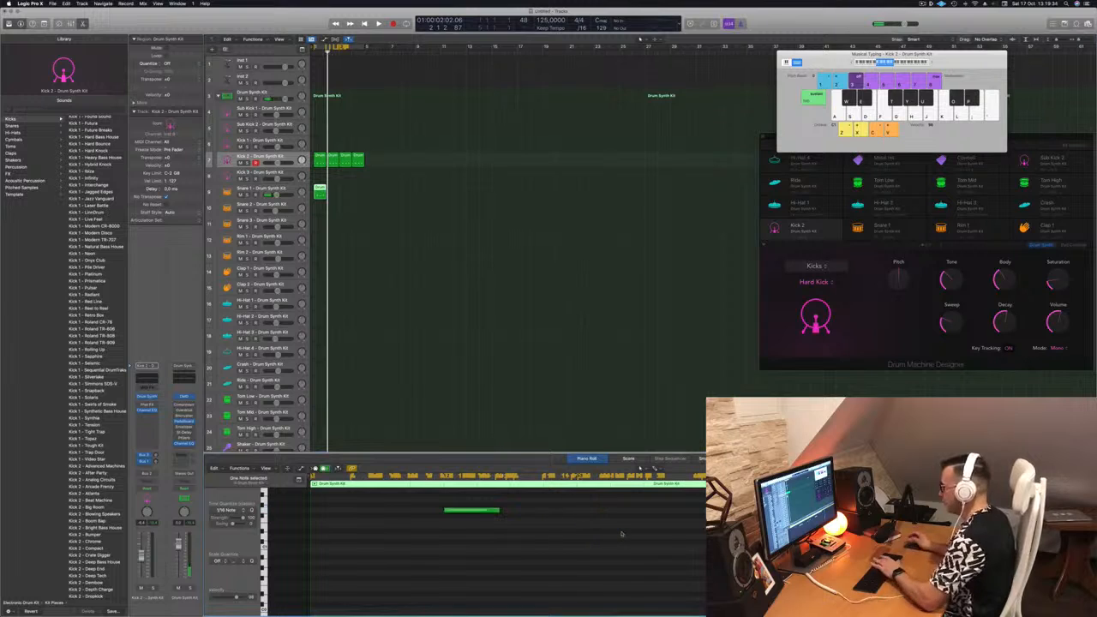
{"action": "key", "text": "space"}
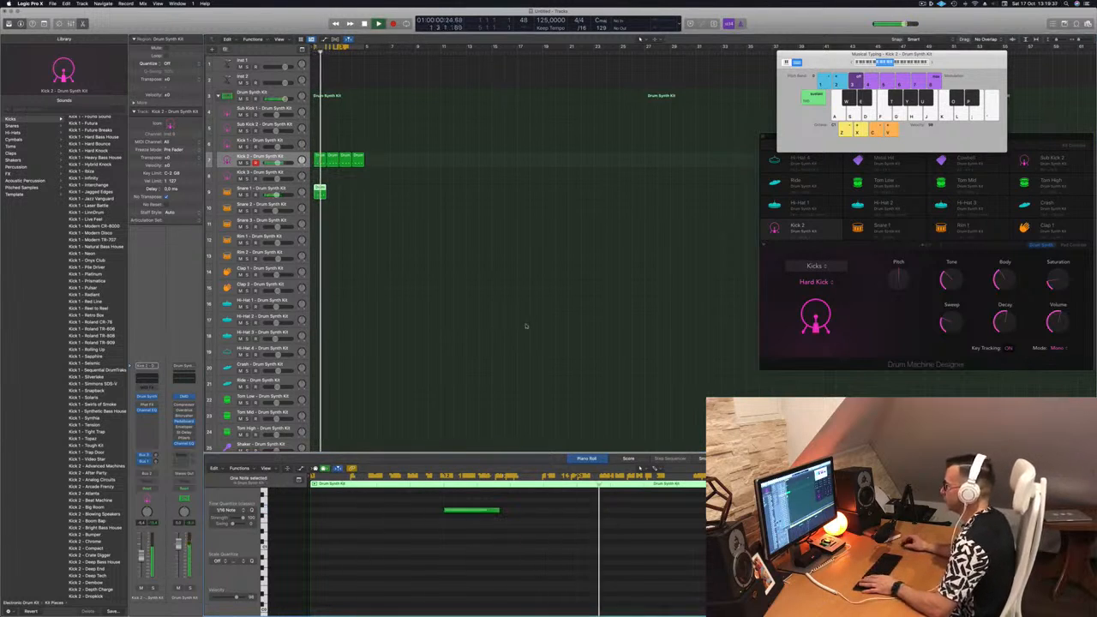
{"action": "left_click_drag", "start_coordinate": [318, 188], "coordinate": [345, 192]}
{"action": "left_click", "coordinate": [320, 190], "text": "shift"}
{"action": "key", "text": "space"}
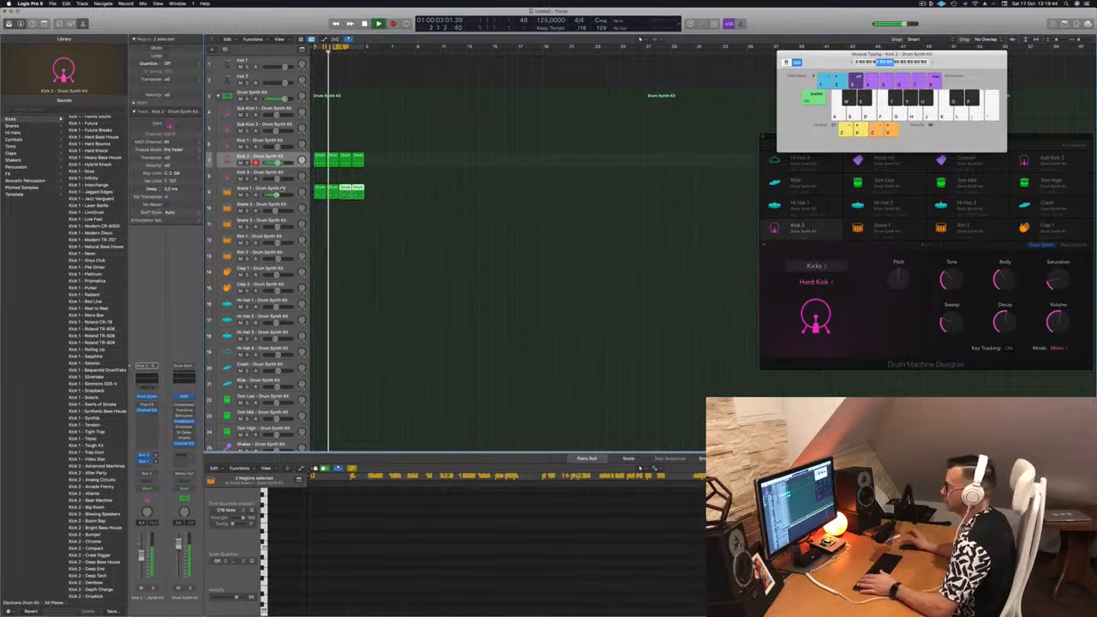
Select the Snare 1 track with its regions and open its Drum Synth instrument during playback.
{"action": "left_click", "coordinate": [283, 188]}
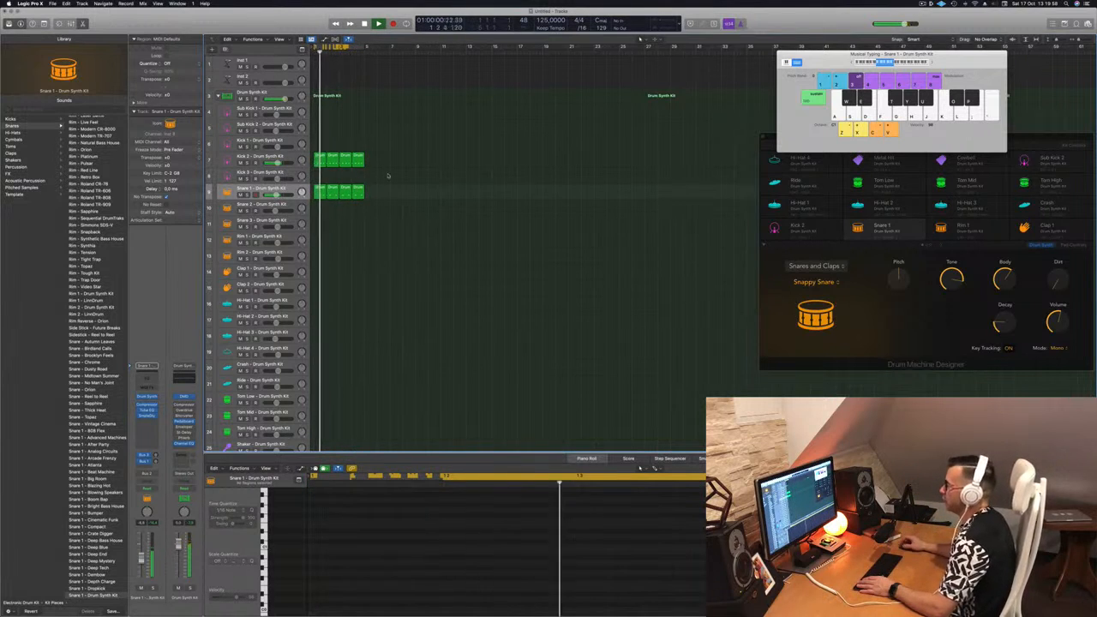
{"action": "key", "text": "space"}
{"action": "left_click", "coordinate": [319, 193]}
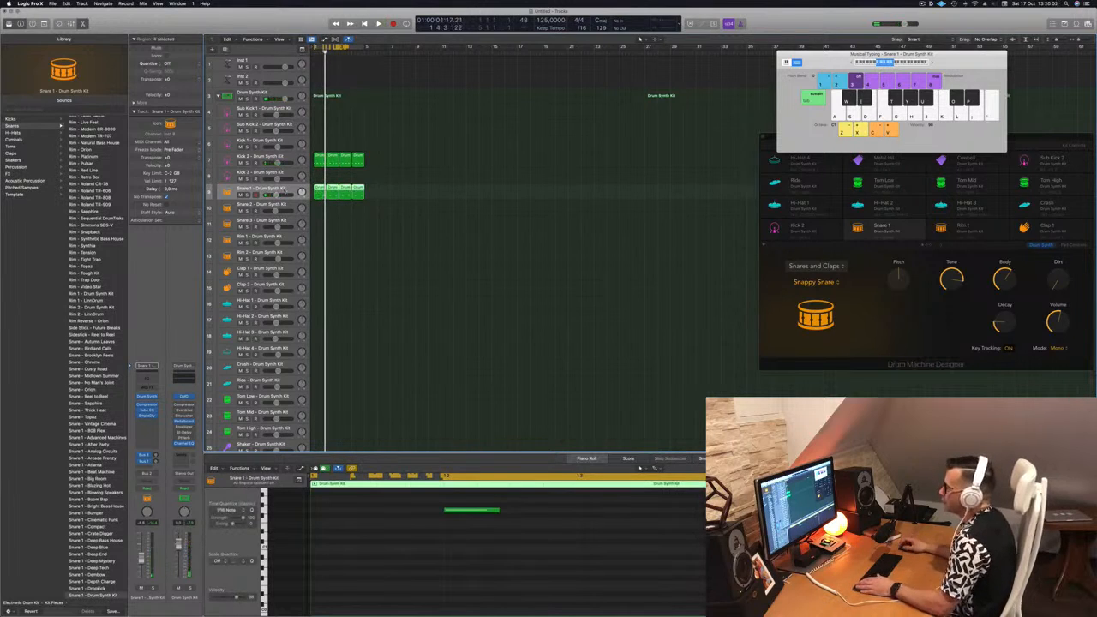
{"action": "key", "text": "space"}
{"action": "left_click", "coordinate": [147, 397]}
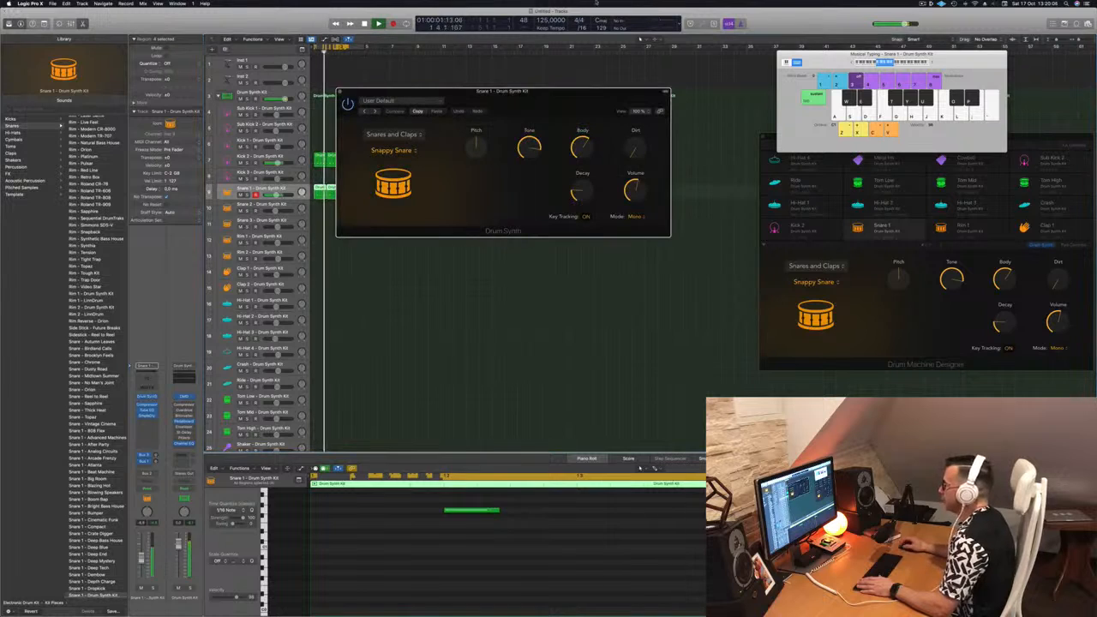
{"action": "left_click_drag", "start_coordinate": [557, 93], "coordinate": [583, 100]}
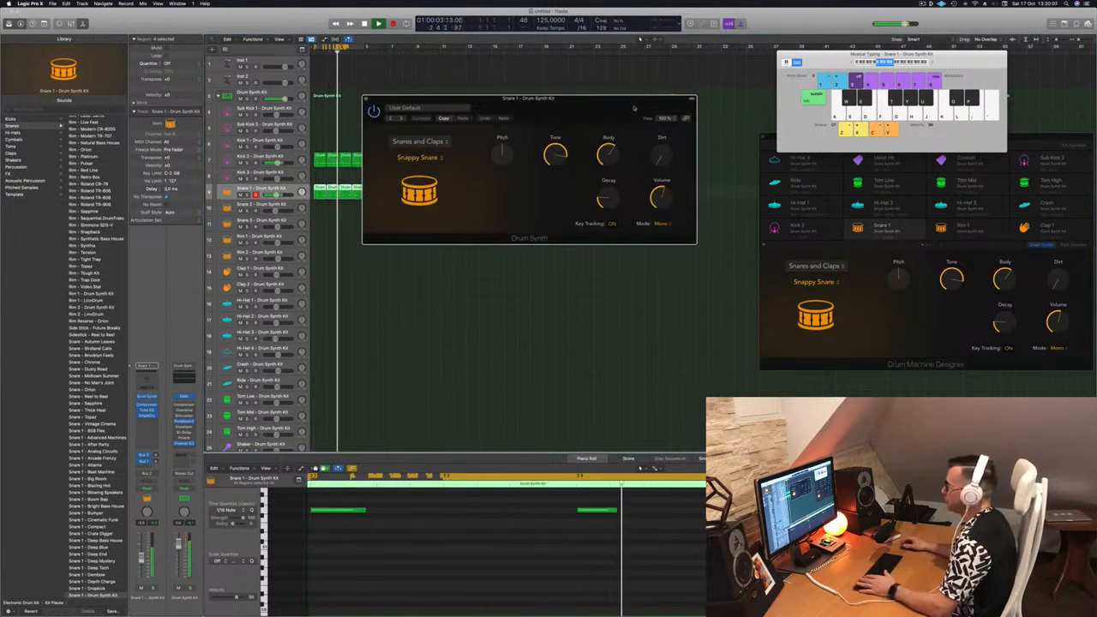
Raise the Snare 1 Decay, then set Dirt to about 37% and Tone to about 58%.
{"action": "mouse_move", "coordinate": [611, 200]}
{"action": "left_mouse_down"}
{"action": "mouse_move", "coordinate": [614, 168]}
{"action": "mouse_move", "coordinate": [611, 202]}
{"action": "left_mouse_up"}
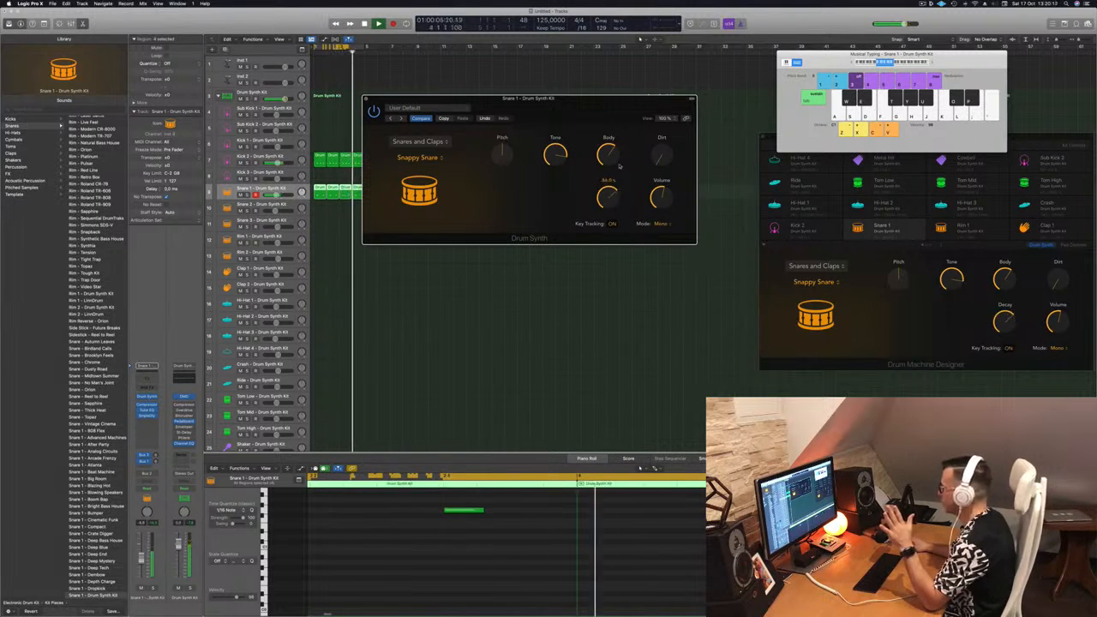
{"action": "left_click_drag", "start_coordinate": [658, 154], "coordinate": [663, 120]}
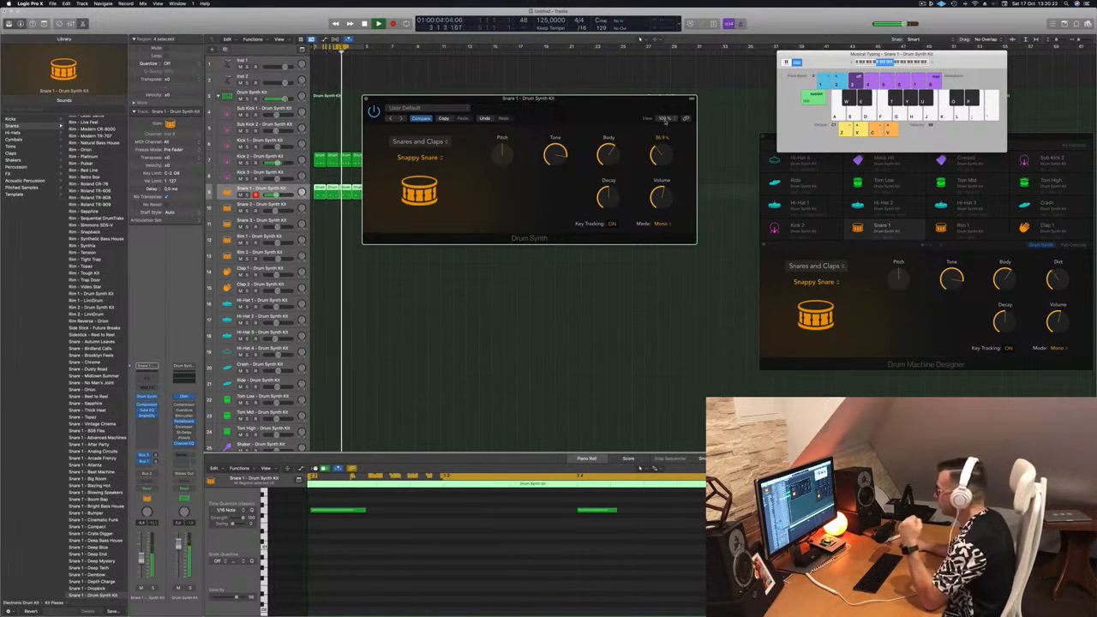
{"action": "left_click_drag", "start_coordinate": [556, 153], "coordinate": [558, 263]}
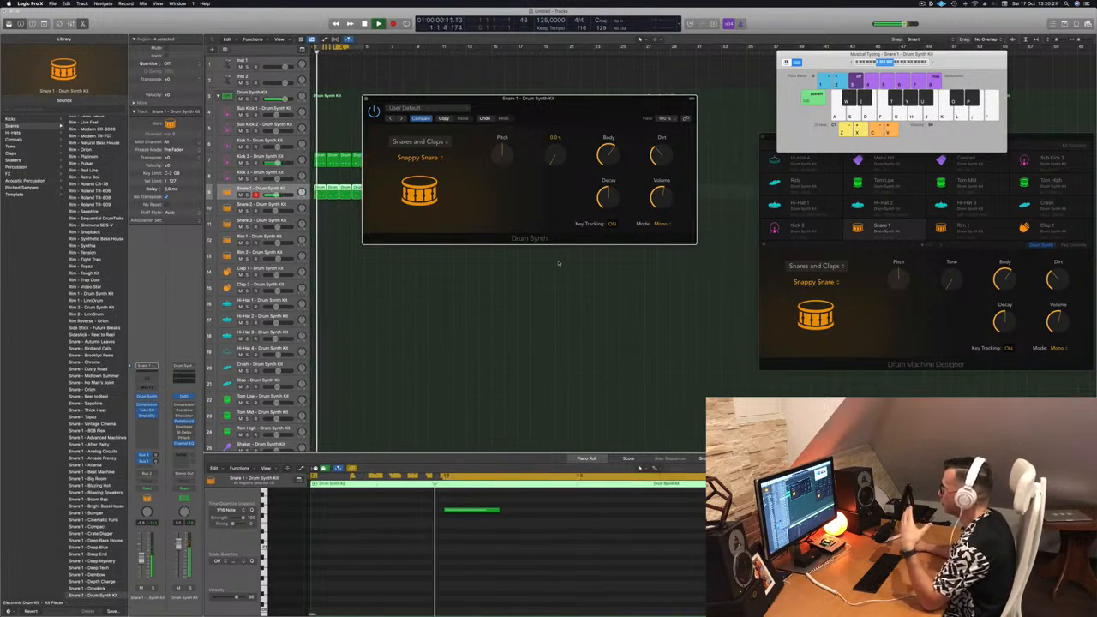
{"action": "left_click_drag", "start_coordinate": [558, 263], "coordinate": [579, 184]}
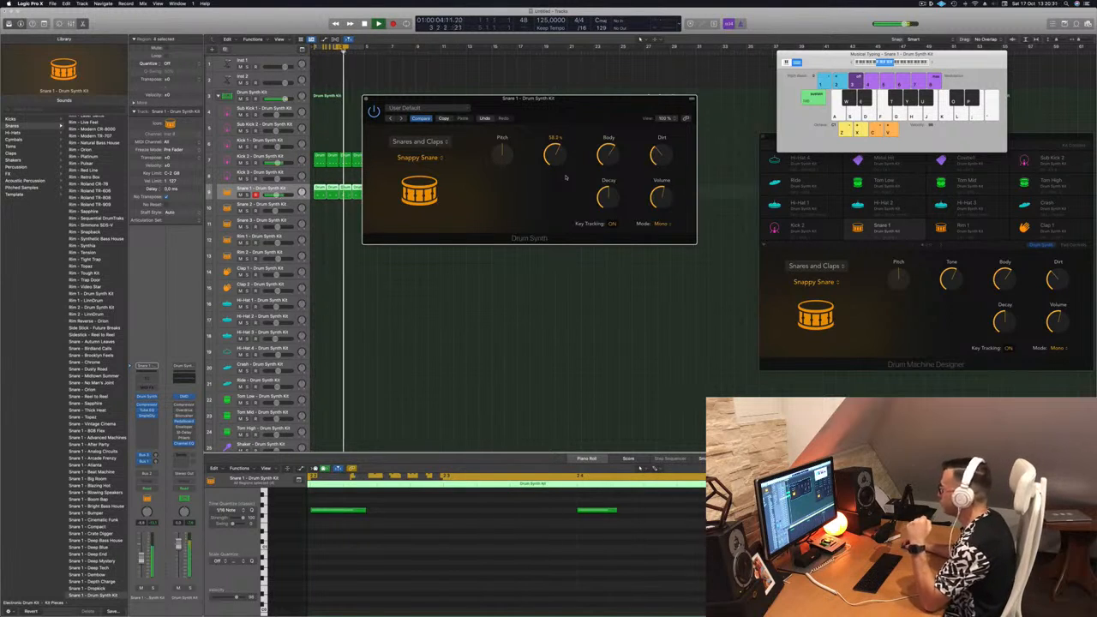
Try the Snare 1 Pitch control, then close its Drum Synth window and deselect the regions.
{"action": "mouse_move", "coordinate": [503, 152]}
{"action": "left_mouse_down"}
{"action": "mouse_move", "coordinate": [507, 167]}
{"action": "mouse_move", "coordinate": [509, 151]}
{"action": "left_mouse_up"}
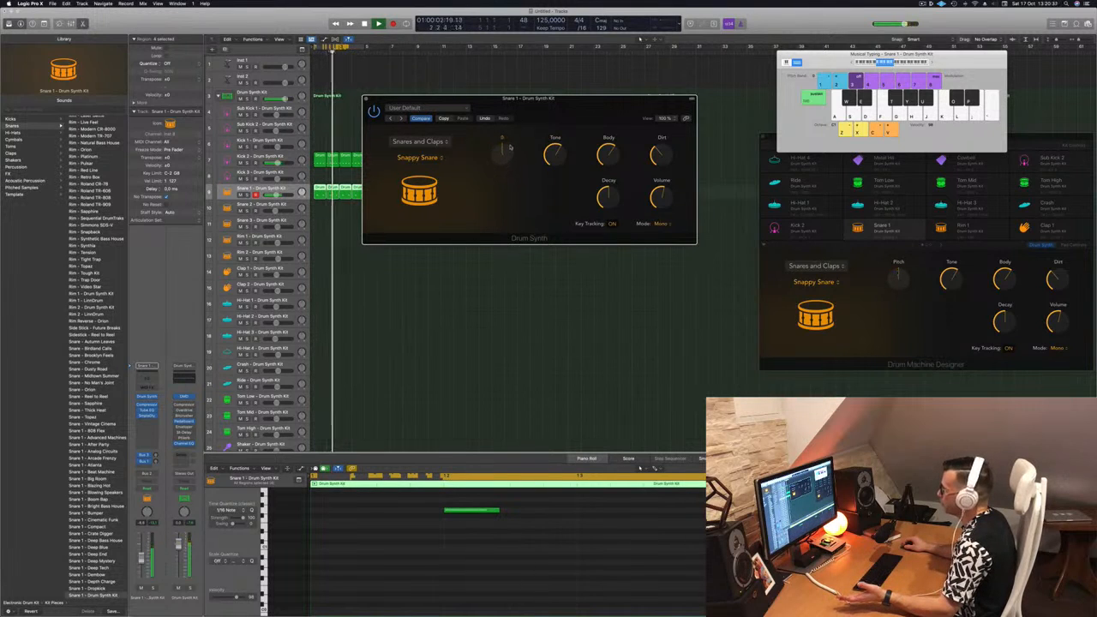
{"action": "left_click_drag", "start_coordinate": [536, 115], "coordinate": [594, 152]}
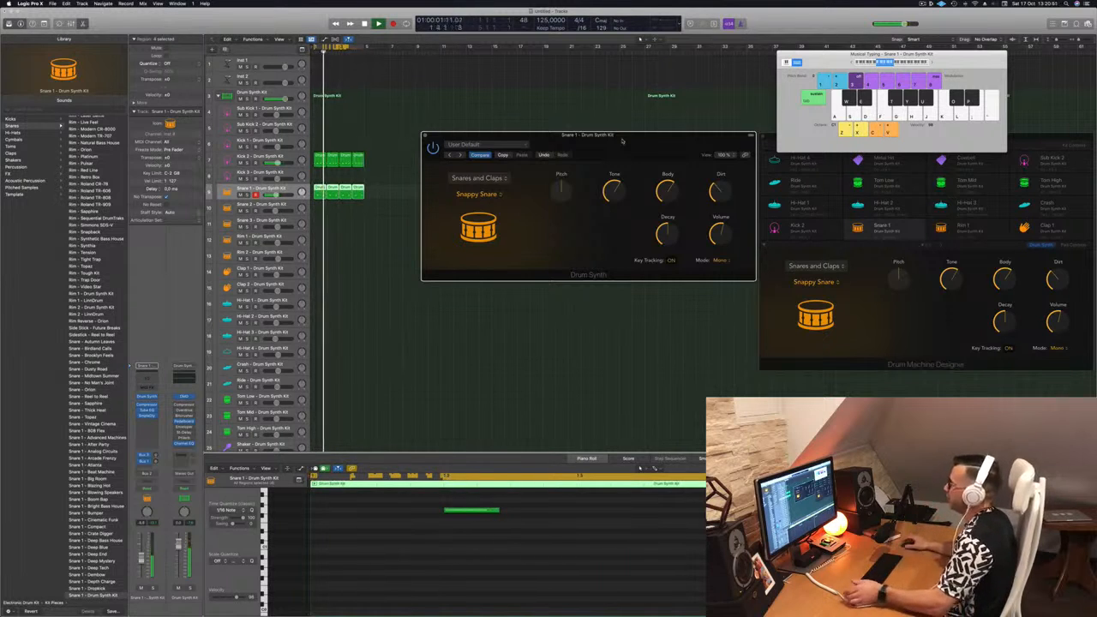
{"action": "left_click_drag", "start_coordinate": [612, 138], "coordinate": [595, 131]}
{"action": "left_click", "coordinate": [408, 129]}
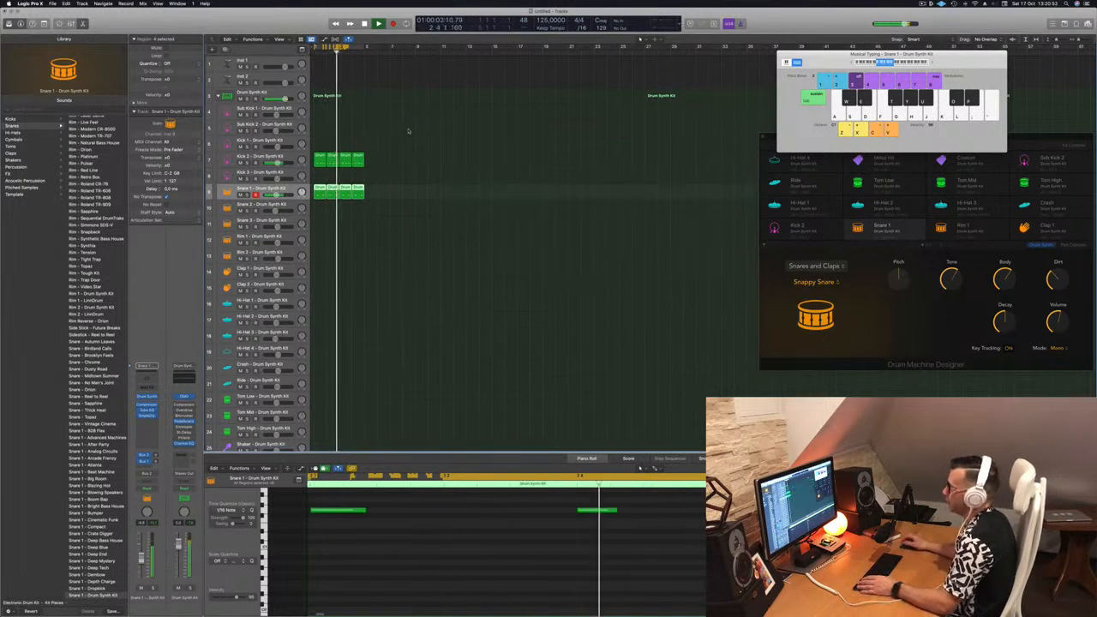
{"action": "left_click", "coordinate": [408, 226]}
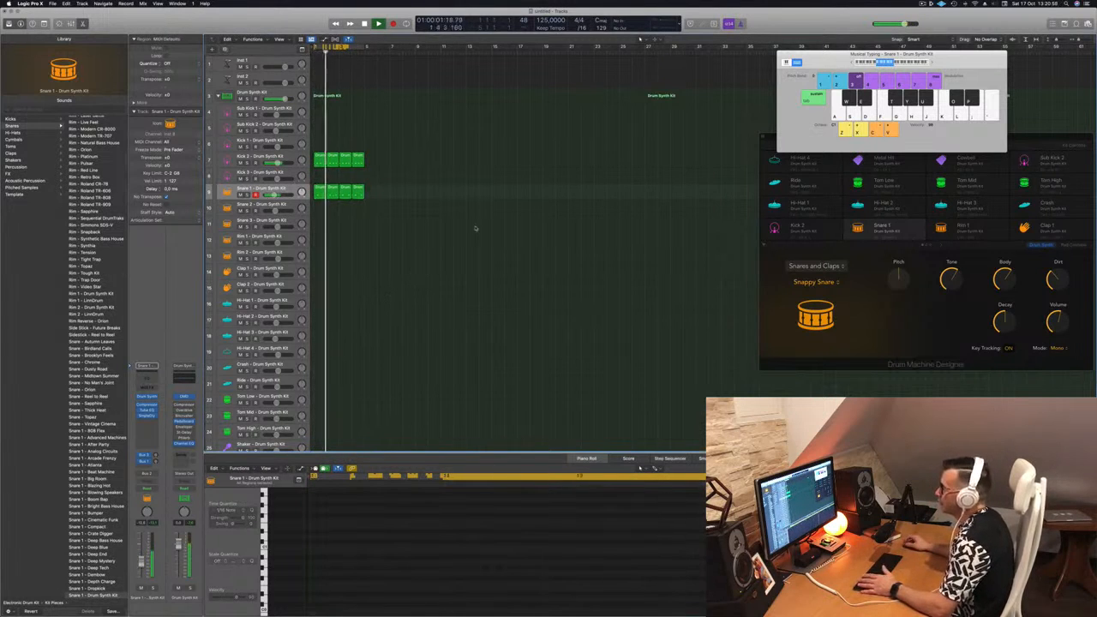
Copy the first Kick 2 region to the same starting position on the Clap 2 track.
{"action": "left_click_drag", "start_coordinate": [318, 161], "coordinate": [312, 275]}
{"action": "key", "text": "space"}
{"action": "key", "text": "space"}
{"action": "scroll", "coordinate": [390, 554], "scroll_direction": "down", "scroll_amount": 2}
{"action": "key", "text": "space"}
{"action": "left_click_drag", "start_coordinate": [320, 272], "coordinate": [317, 286]}
{"action": "key", "text": "space"}
Select all four notes of the Clap 2 region, transpose them to the labelled key, and check them by playback.
{"action": "scroll", "coordinate": [376, 567], "scroll_direction": "up", "scroll_amount": 2}
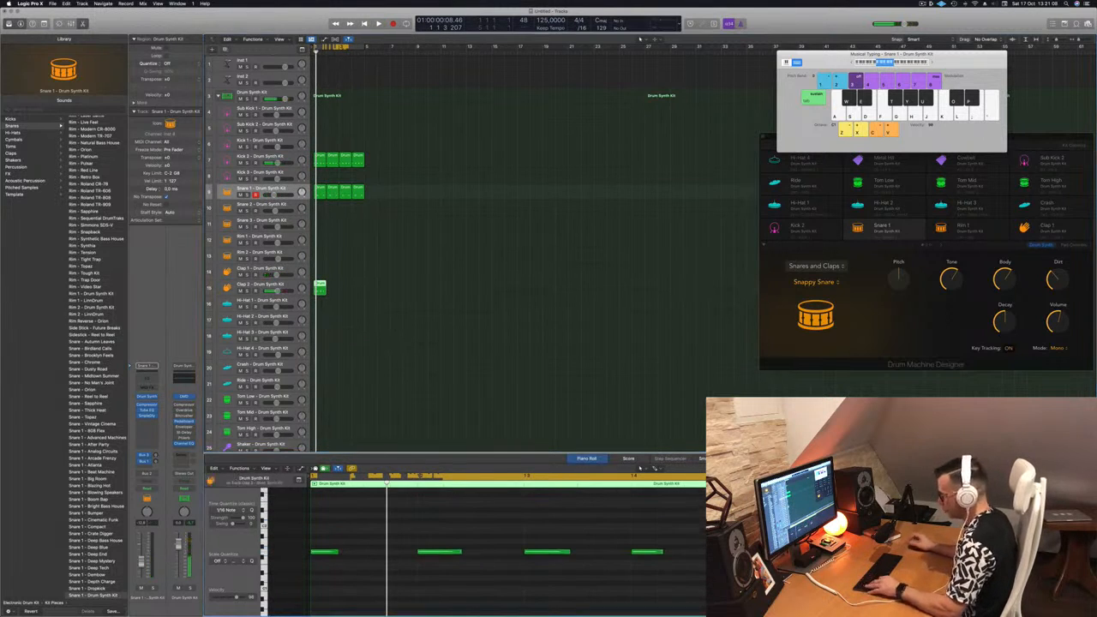
{"action": "scroll", "coordinate": [376, 568], "scroll_direction": "down", "scroll_amount": 3}
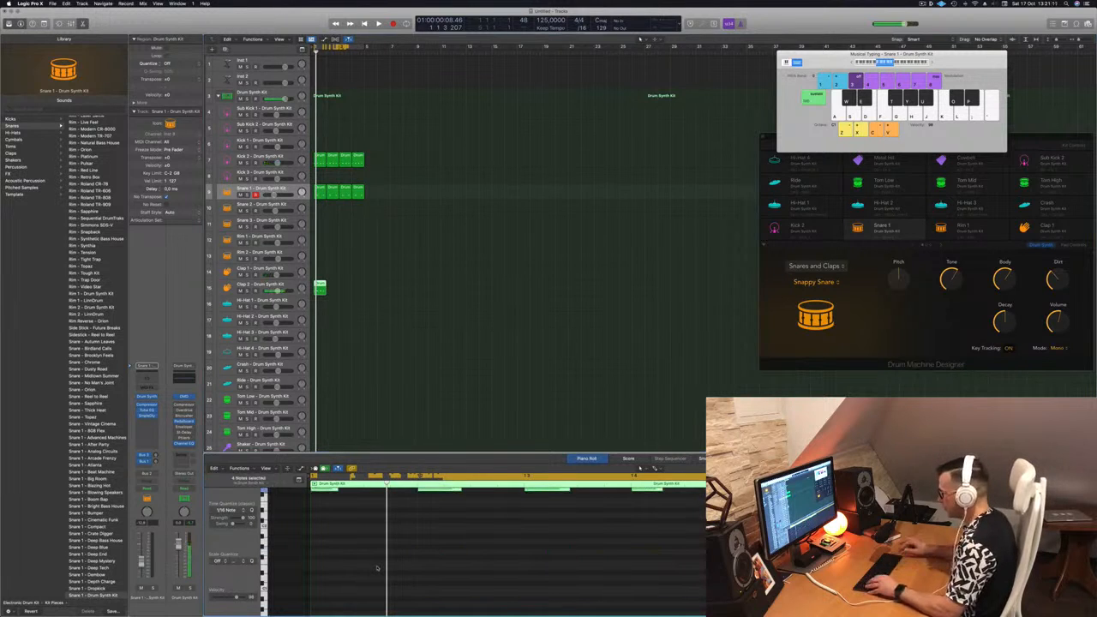
{"action": "scroll", "coordinate": [378, 567], "scroll_direction": "up", "scroll_amount": 3}
{"action": "scroll", "coordinate": [379, 569], "scroll_direction": "down", "scroll_amount": 1}
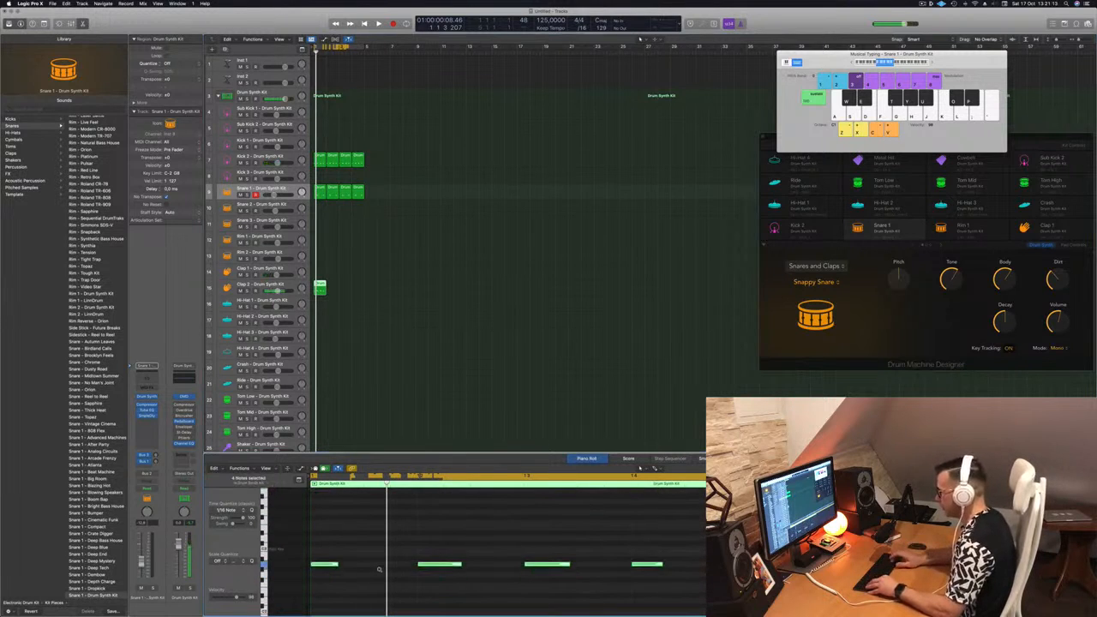
{"action": "key", "text": "space"}
Duplicate the Clap 2 region to make four consecutive regions and select the Clap 2 track during playback.
{"action": "key", "text": "space"}
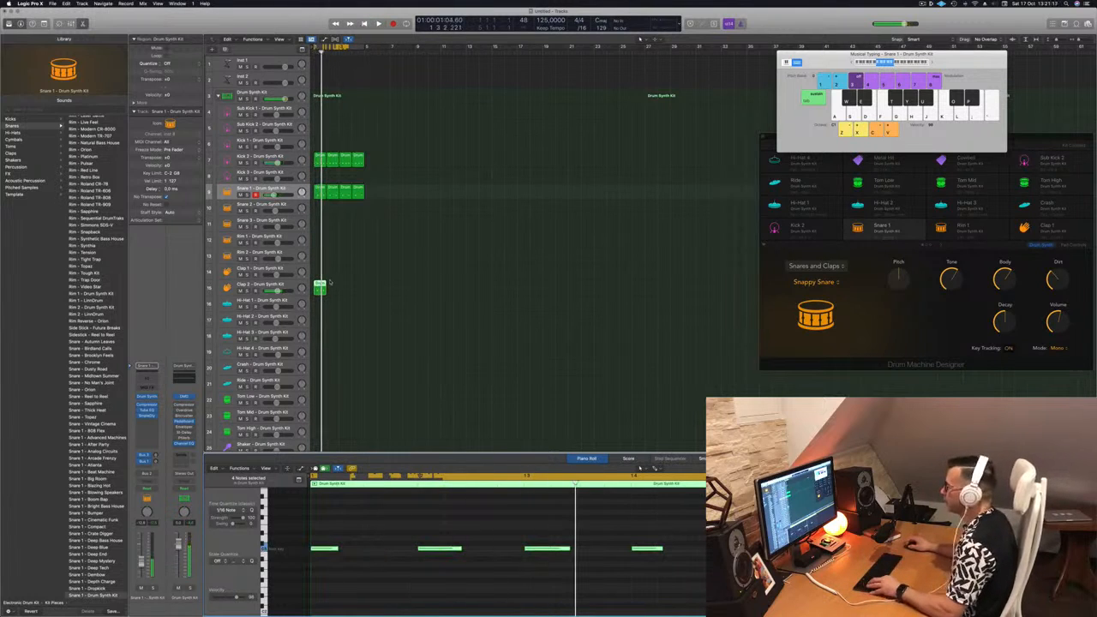
{"action": "left_click_drag", "start_coordinate": [319, 285], "coordinate": [351, 290]}
{"action": "key", "text": "space"}
{"action": "left_click", "coordinate": [260, 284]}
{"action": "key", "text": "space"}
{"action": "key", "text": "space"}
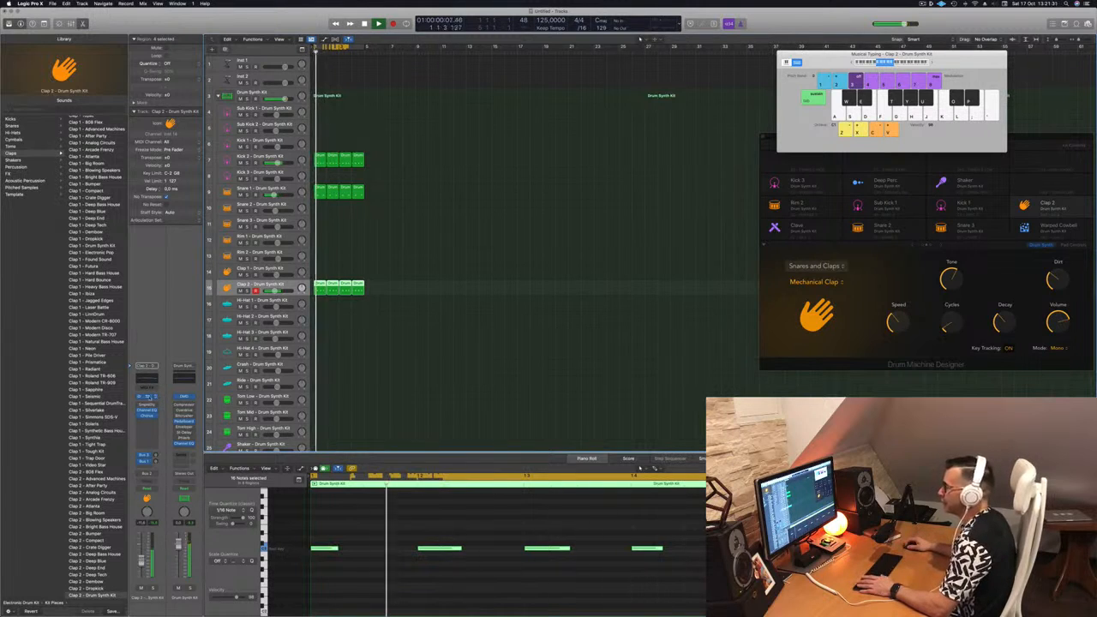
Open Clap 2's Drum Synth instrument and change its sound to Human Clap.
{"action": "left_click", "coordinate": [148, 397]}
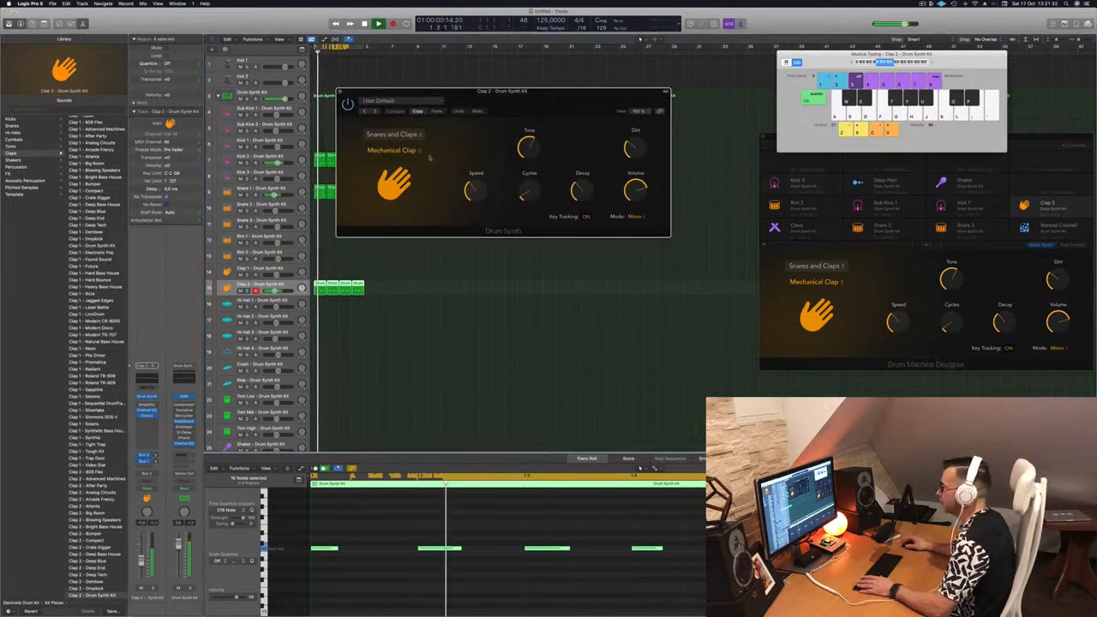
{"action": "left_click", "coordinate": [391, 150]}
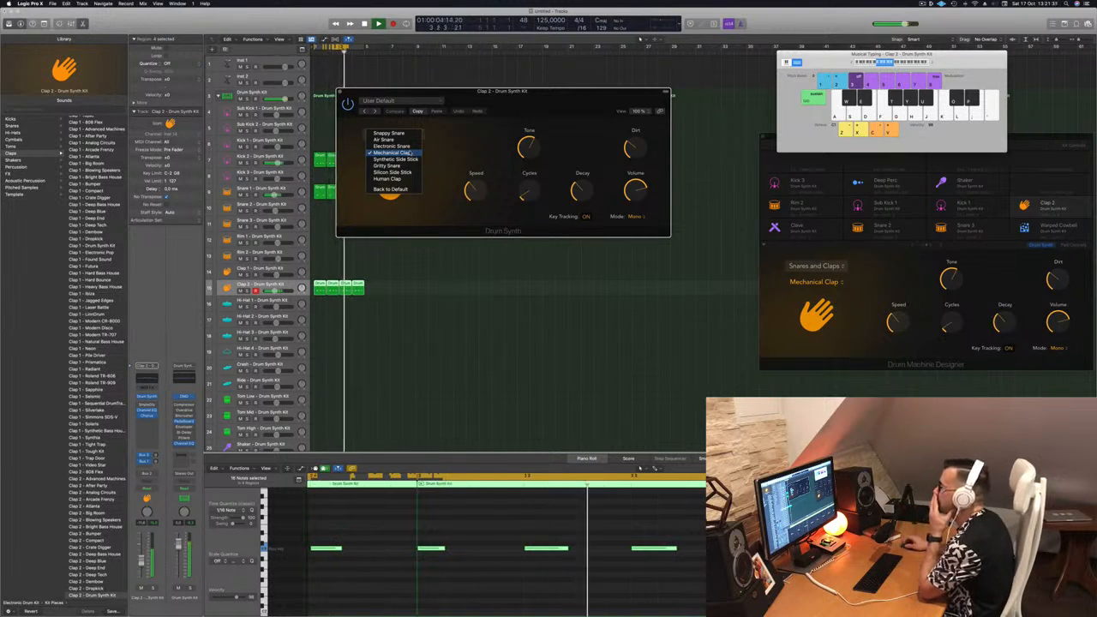
{"action": "left_click", "coordinate": [387, 178]}
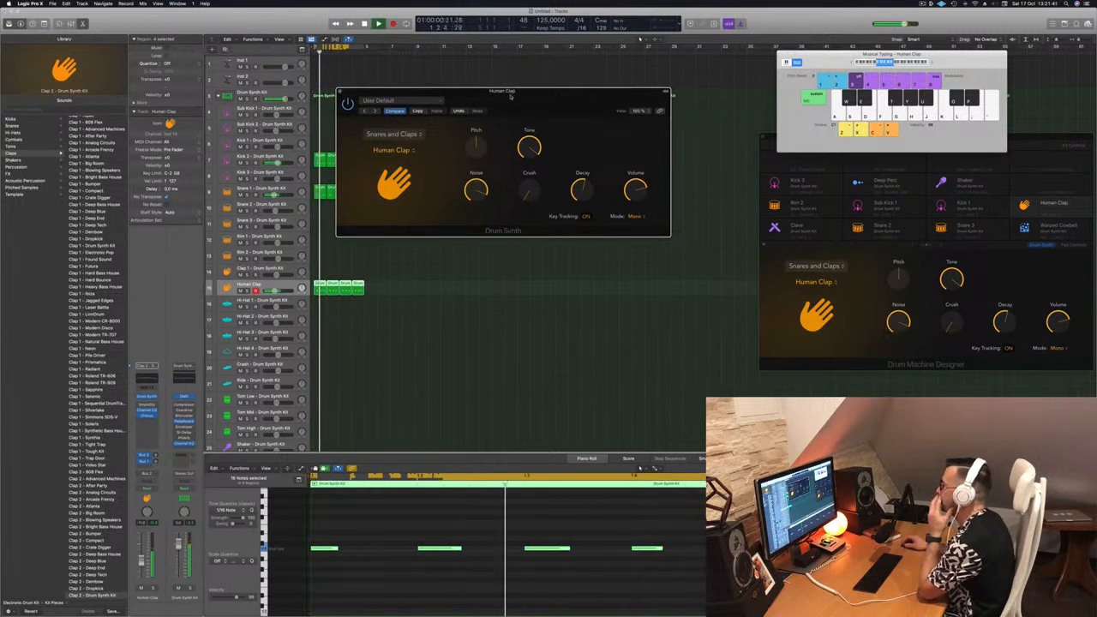
Adjust the Human Clap's Decay, leave Crush at 0%, and close its Drum Synth window.
{"action": "left_click_drag", "start_coordinate": [579, 192], "coordinate": [588, 174]}
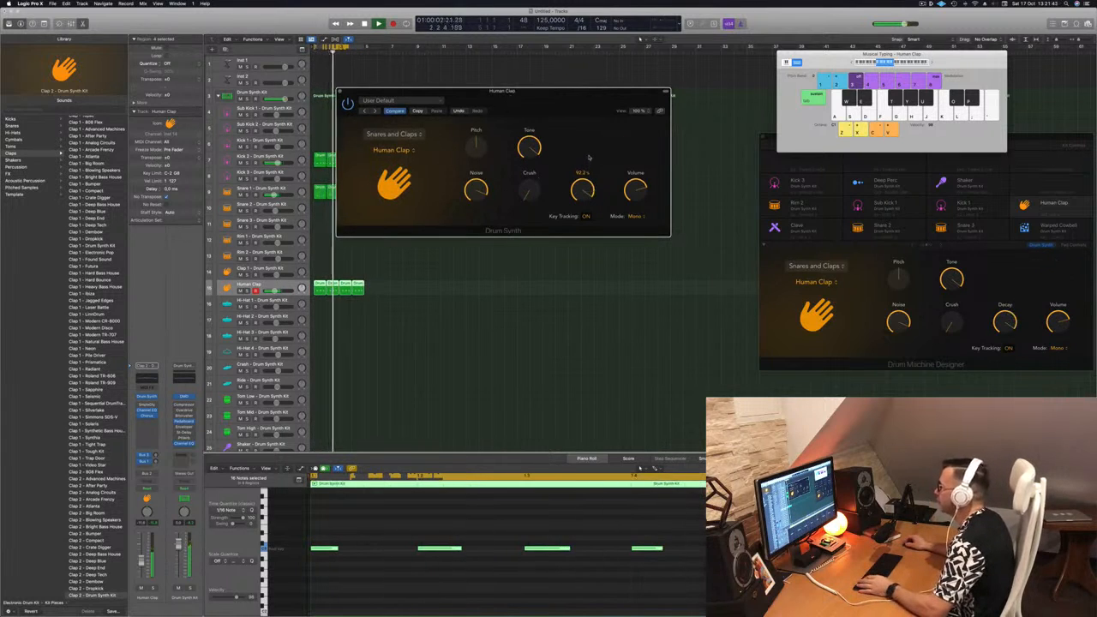
{"action": "left_click_drag", "start_coordinate": [529, 190], "coordinate": [542, 152]}
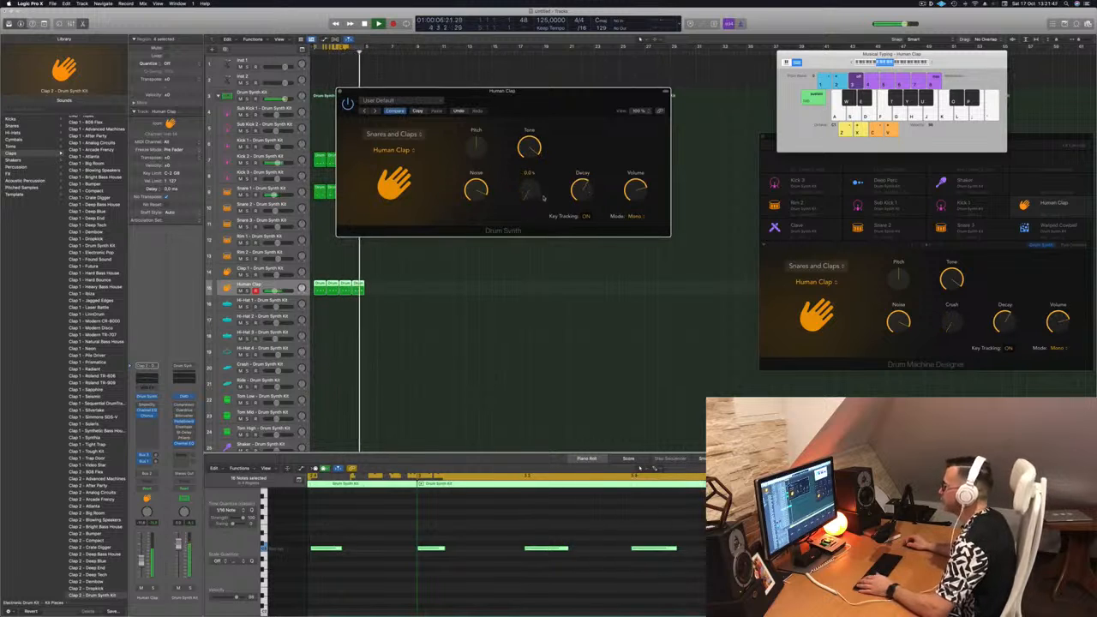
{"action": "left_click_drag", "start_coordinate": [561, 97], "coordinate": [613, 108]}
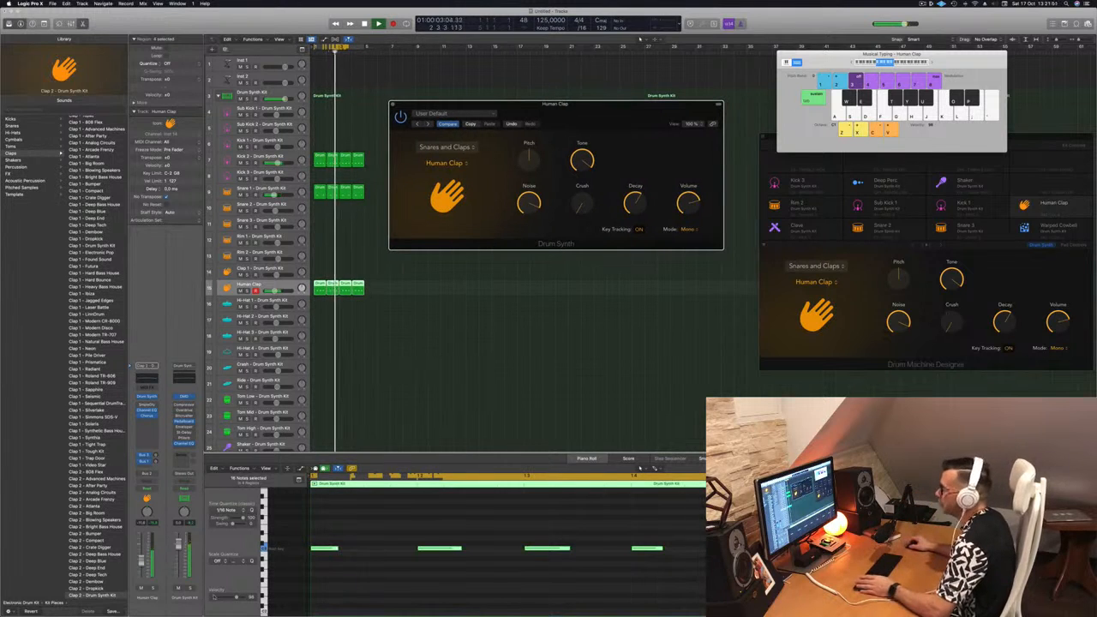
{"action": "left_click", "coordinate": [226, 597]}
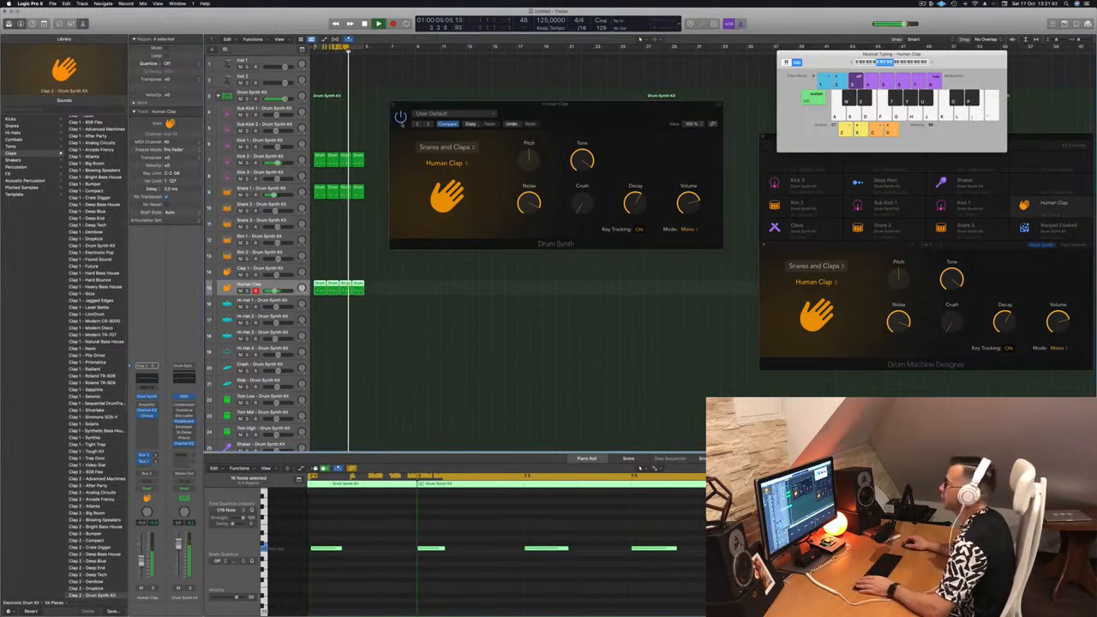
{"action": "left_click_drag", "start_coordinate": [394, 105], "coordinate": [389, 113]}
{"action": "left_click", "coordinate": [389, 112]}
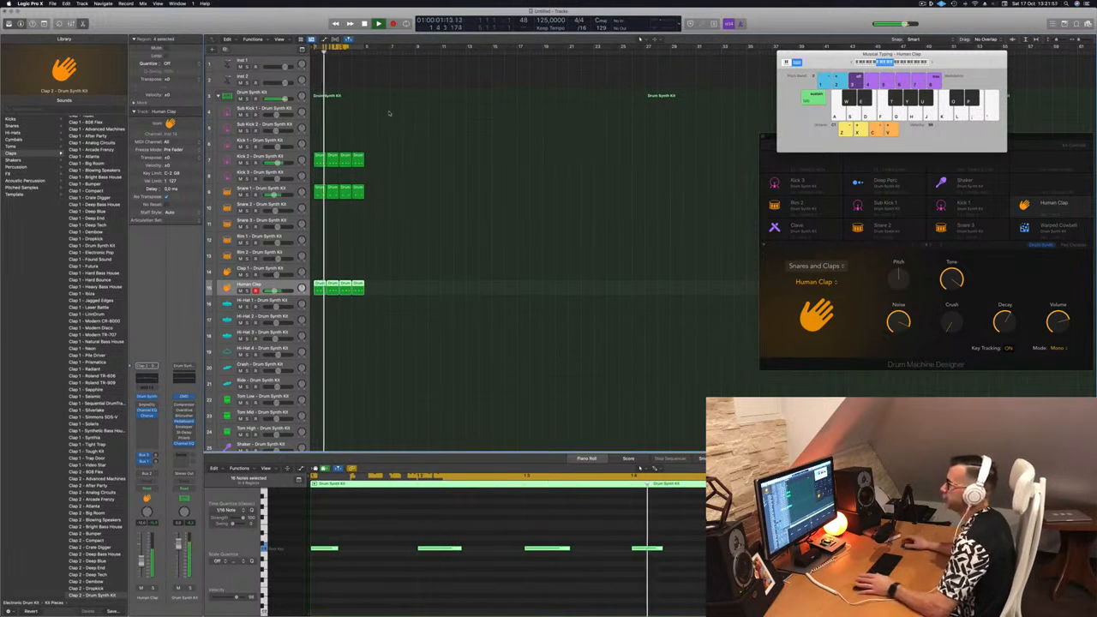
{"action": "left_click", "coordinate": [460, 240]}
Copy the first Human Clap region to the same position on the Hi-Hat 1 track and select that track.
{"action": "scroll", "coordinate": [385, 237], "scroll_direction": "down", "scroll_amount": 2}
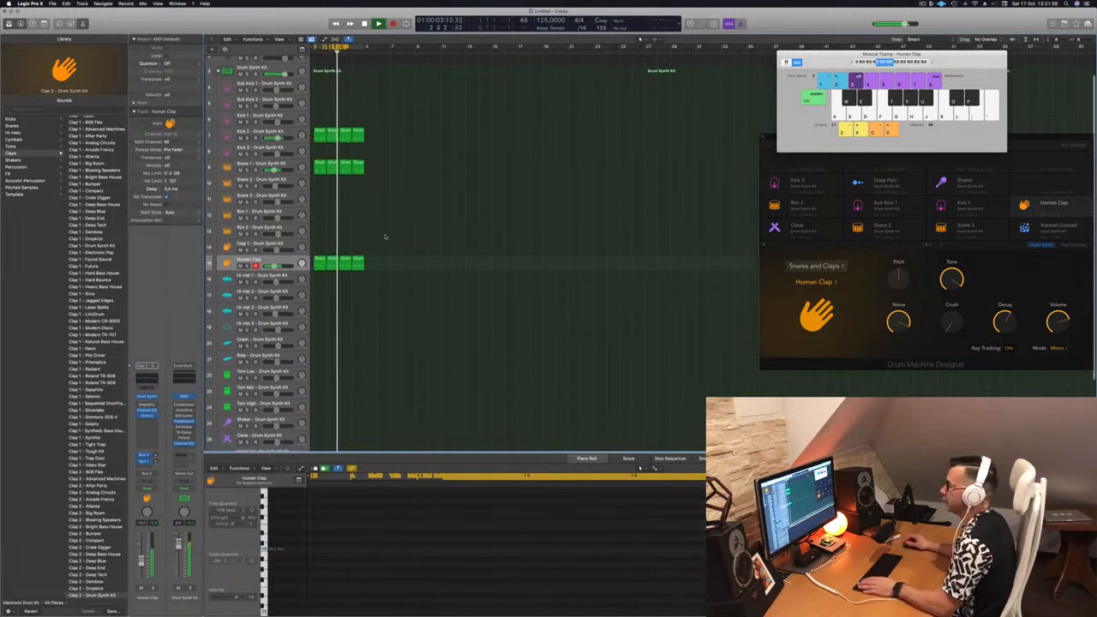
{"action": "left_click", "coordinate": [318, 264]}
{"action": "left_click_drag", "start_coordinate": [318, 264], "coordinate": [319, 280]}
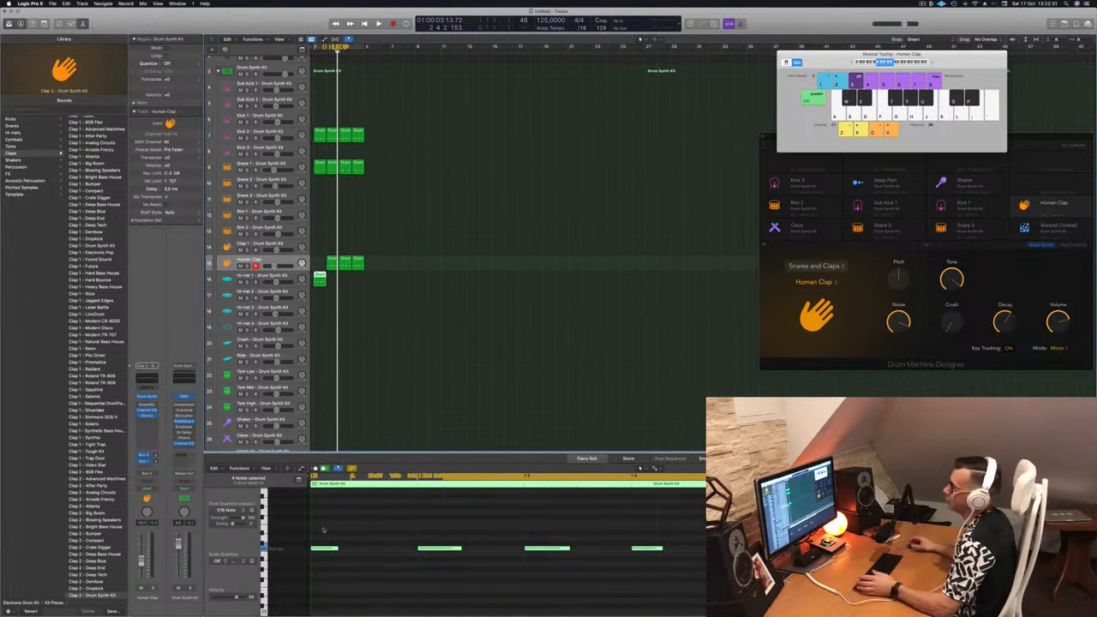
{"action": "left_click_drag", "start_coordinate": [319, 278], "coordinate": [319, 262]}
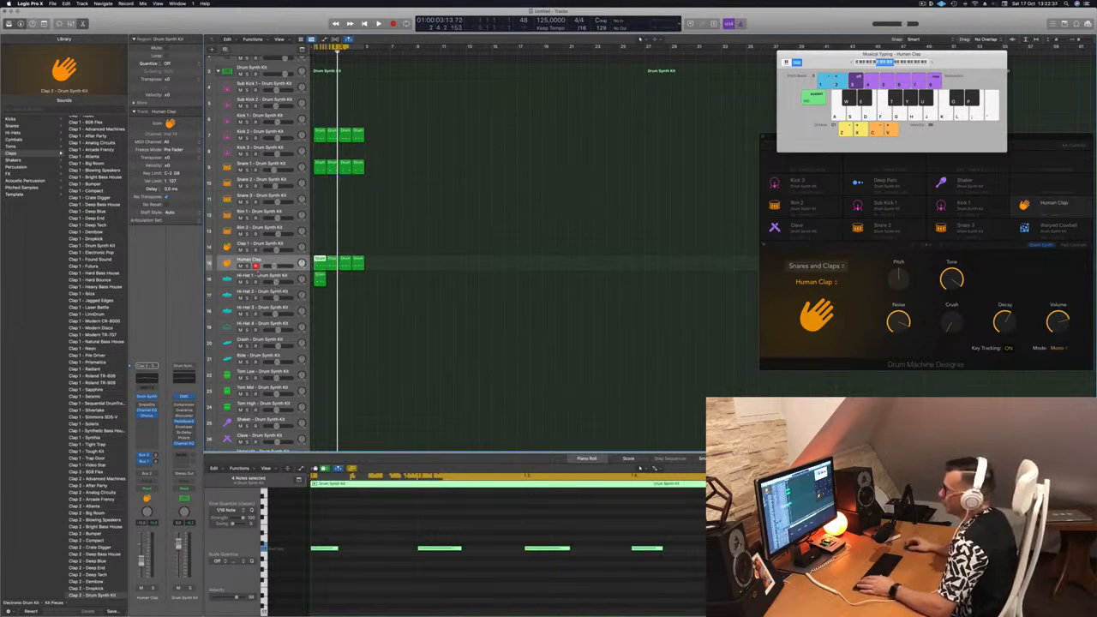
{"action": "left_click", "coordinate": [257, 278]}
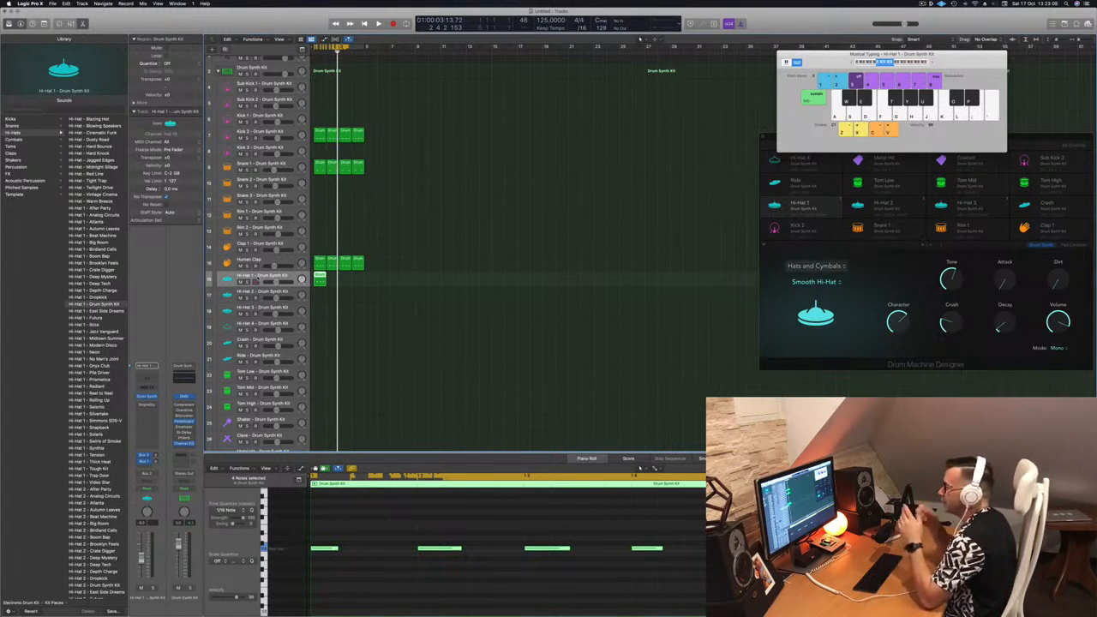
Select the main Drum Synth Kit track and browse the Electronic Drum Kit patches in the library.
{"action": "left_click", "coordinate": [269, 68]}
{"action": "scroll", "coordinate": [89, 339], "scroll_direction": "down", "scroll_amount": 5}
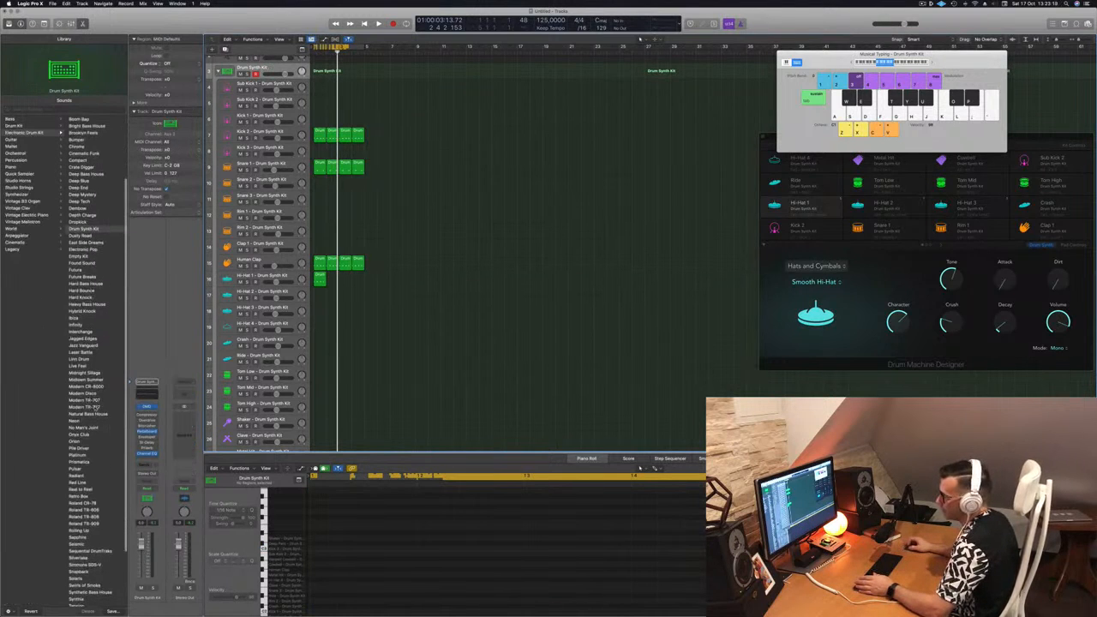
{"action": "scroll", "coordinate": [102, 408], "scroll_direction": "down", "scroll_amount": 5}
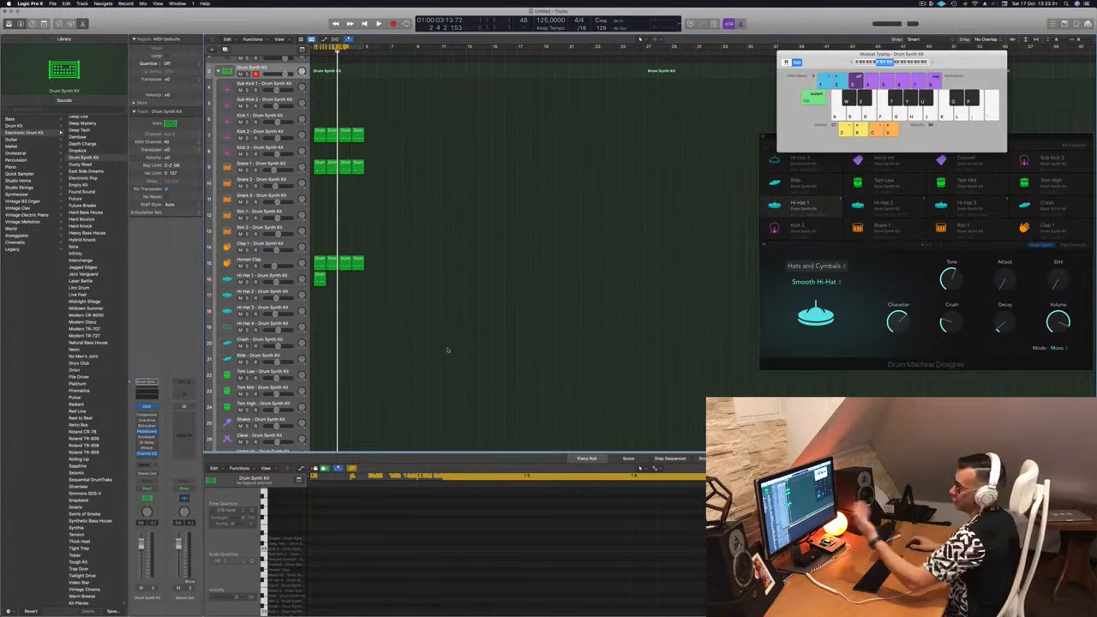
Select all four notes of the Hi-Hat 1 region, nudge them half a beat later, and play the beat.
{"action": "scroll", "coordinate": [409, 214], "scroll_direction": "up", "scroll_amount": 2}
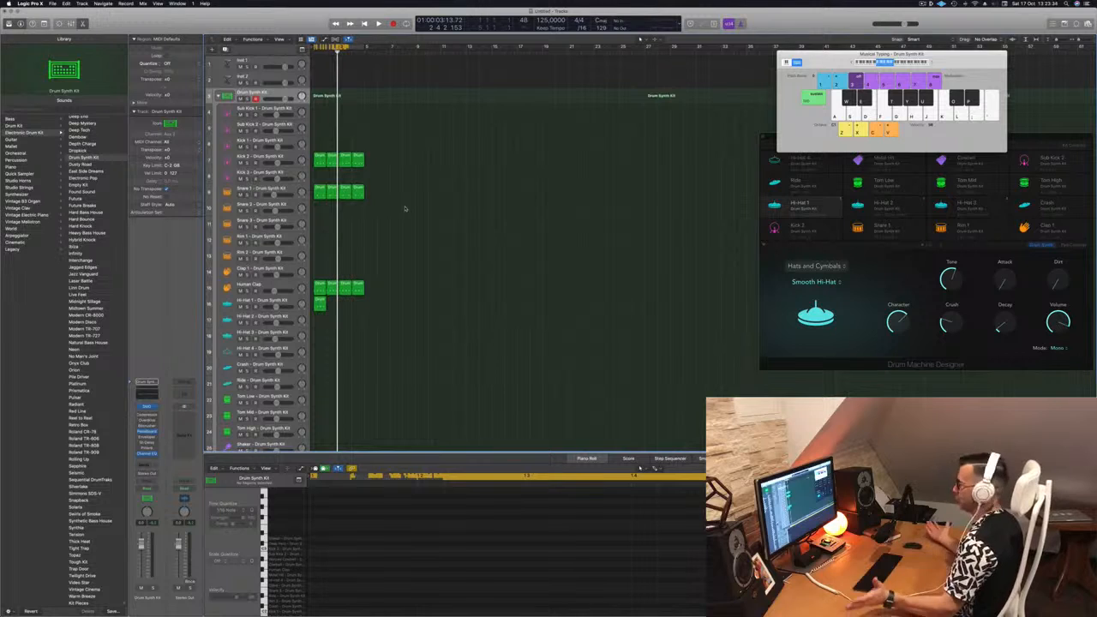
{"action": "left_click", "coordinate": [319, 302]}
{"action": "left_click_drag", "start_coordinate": [316, 536], "coordinate": [683, 573]}
{"action": "key", "text": "alt+Right"}
{"action": "key", "text": "alt+Right"}
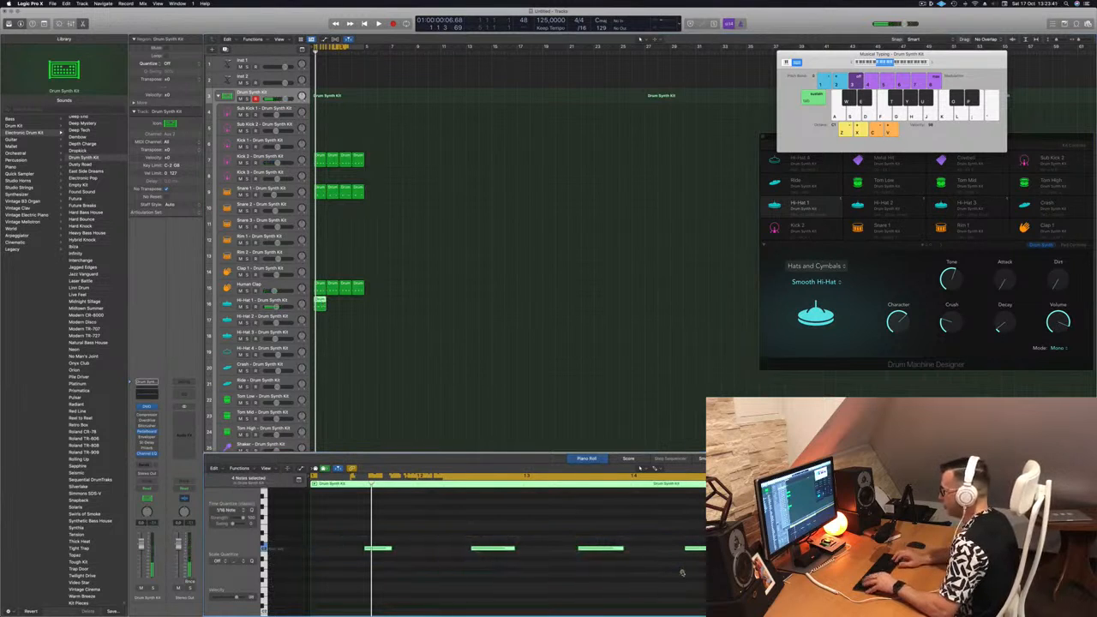
{"action": "key", "text": "space"}
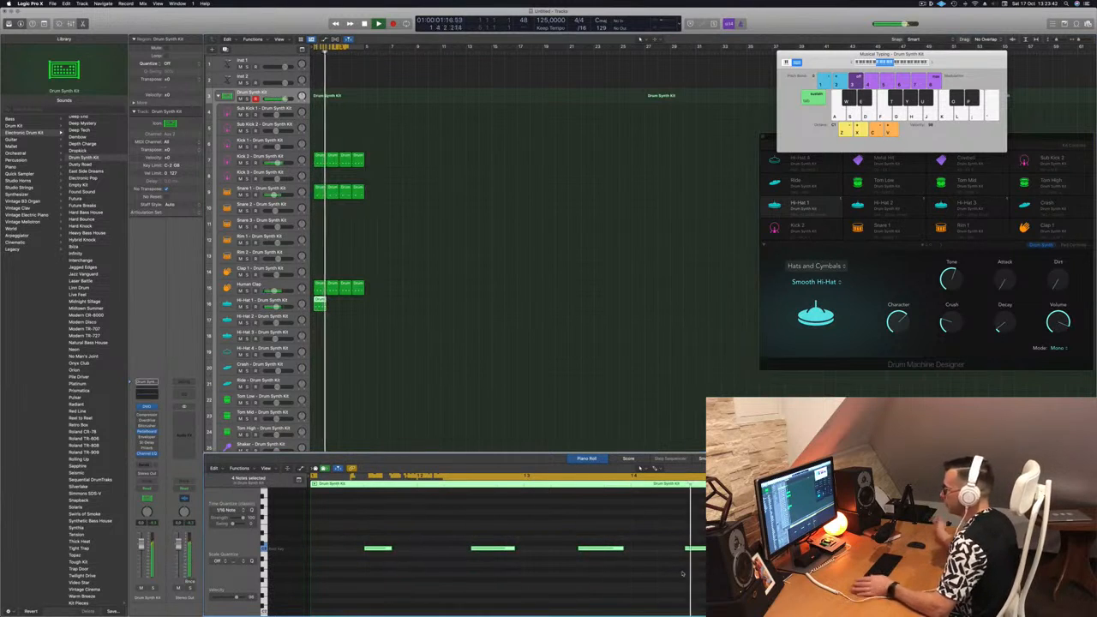
Duplicate the Hi-Hat 1 region to make four consecutive regions and select the Hi-Hat 1 track.
{"action": "left_click_drag", "start_coordinate": [321, 301], "coordinate": [346, 304]}
{"action": "key", "text": "space"}
{"action": "left_click", "coordinate": [285, 301]}
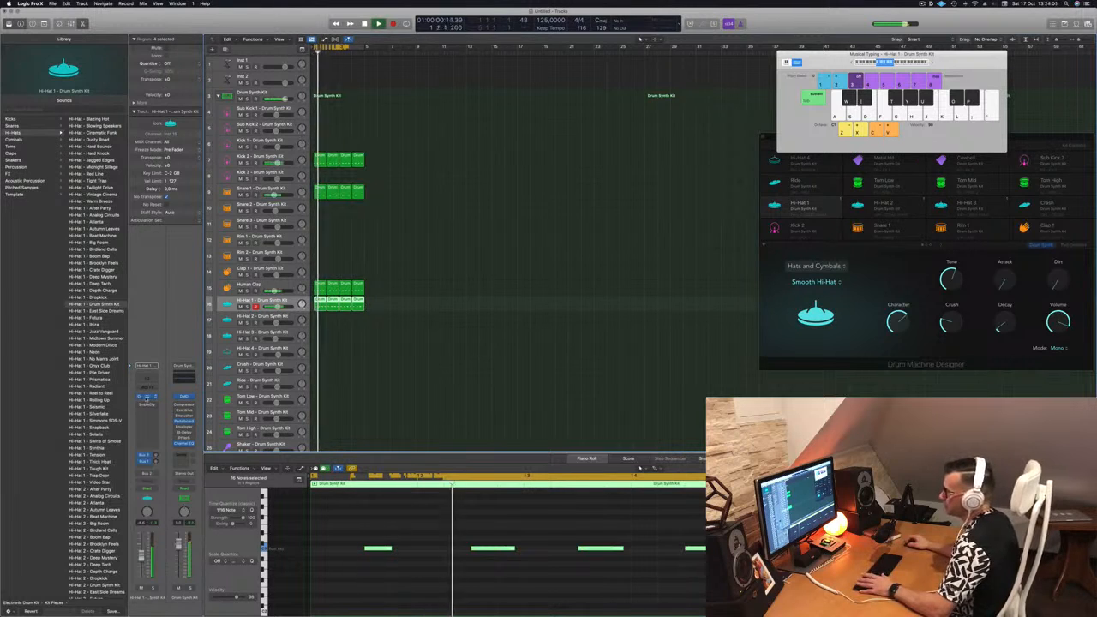
Open Hi-Hat 1's Drum Synth instrument, raise its Decay and Attack, and try the Dirt control.
{"action": "left_click", "coordinate": [148, 397]}
{"action": "left_click_drag", "start_coordinate": [576, 195], "coordinate": [502, 255]}
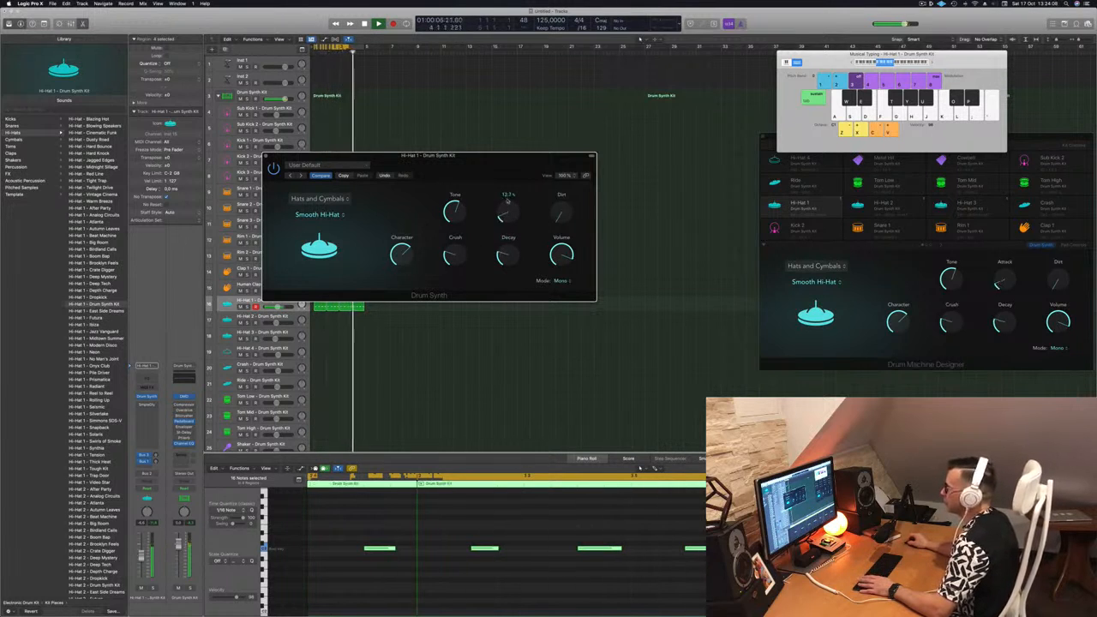
{"action": "left_click_drag", "start_coordinate": [505, 220], "coordinate": [506, 178]}
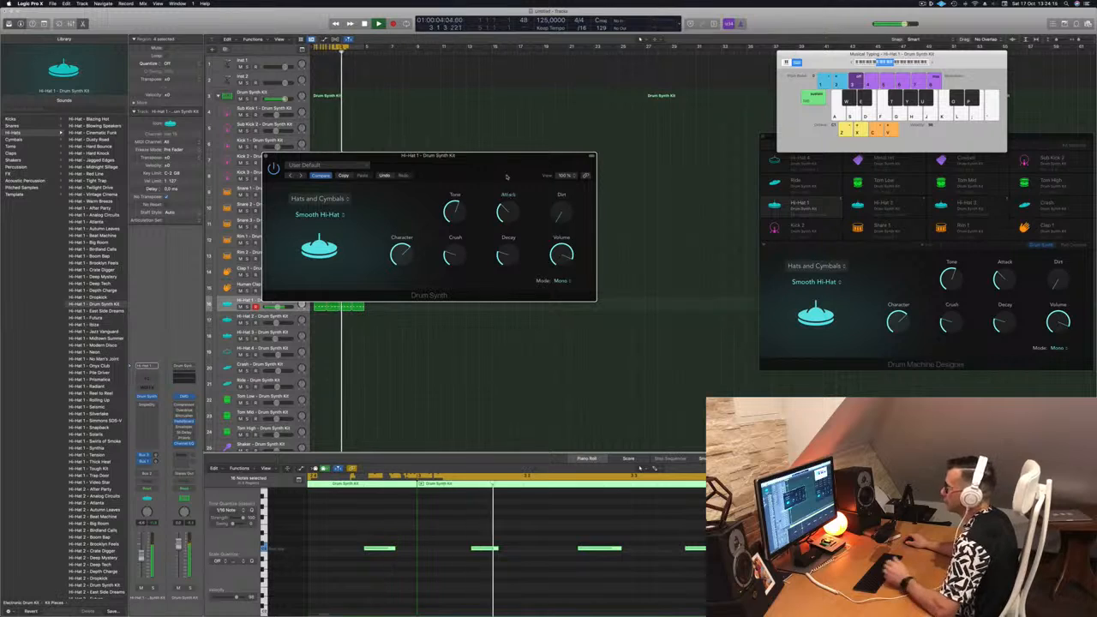
{"action": "left_click_drag", "start_coordinate": [560, 213], "coordinate": [563, 175]}
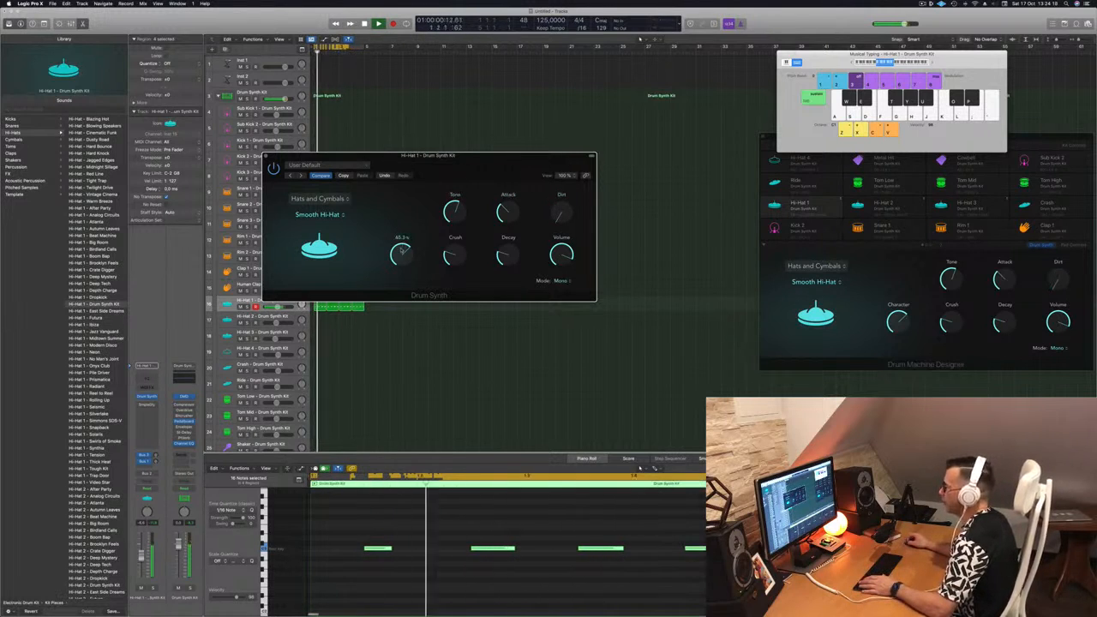
Raise the Hi-Hat 1 Character and Crush, and lower its Volume to about -2 dB.
{"action": "left_click_drag", "start_coordinate": [401, 251], "coordinate": [405, 221]}
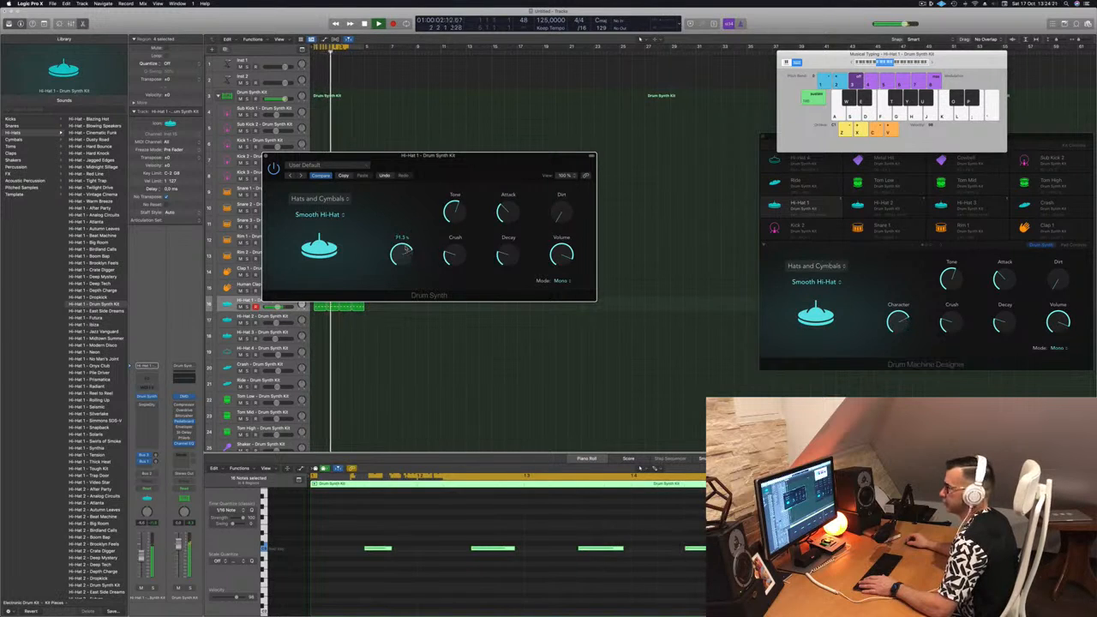
{"action": "left_click_drag", "start_coordinate": [408, 278], "coordinate": [415, 253]}
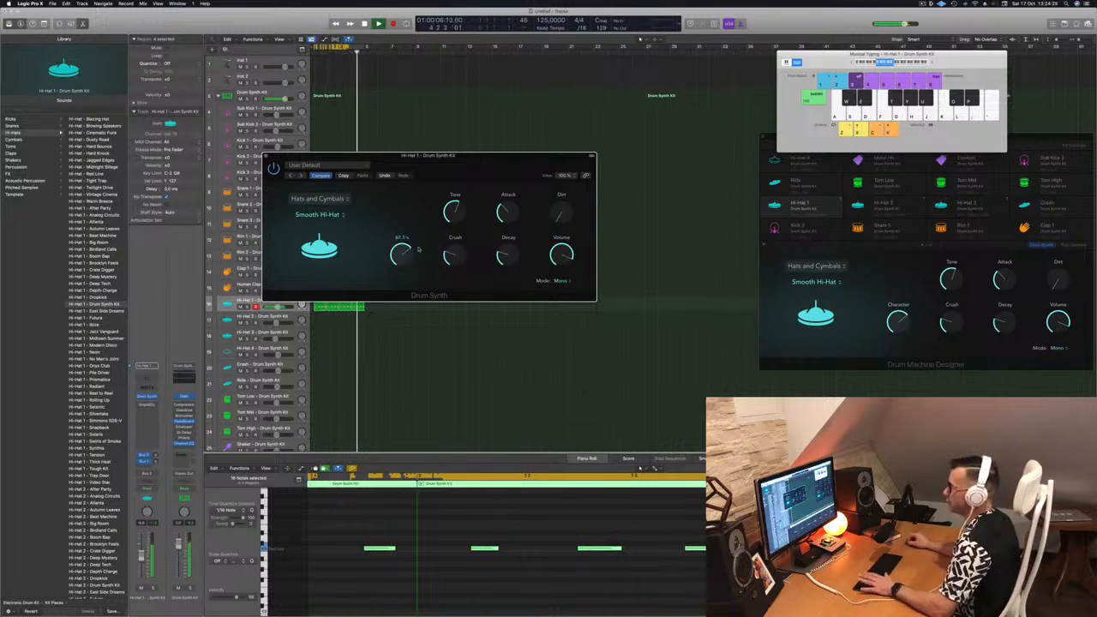
{"action": "left_click_drag", "start_coordinate": [446, 254], "coordinate": [457, 198]}
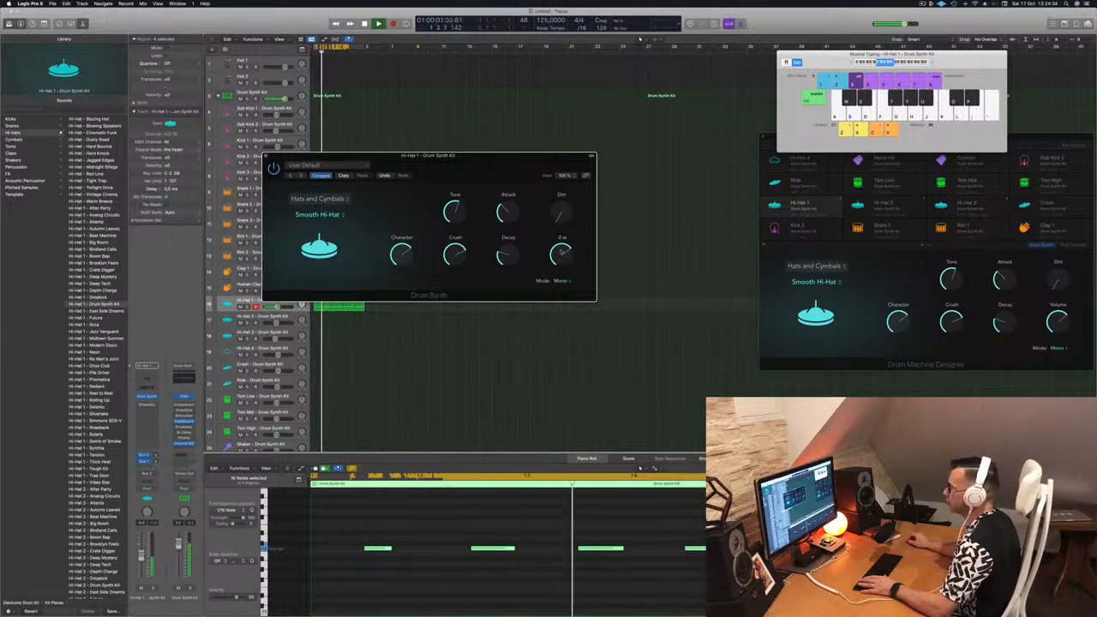
Close the Hi-Hat 1 Drum Synth window, deselect the regions, and stop playback.
{"action": "left_click_drag", "start_coordinate": [458, 168], "coordinate": [493, 172]}
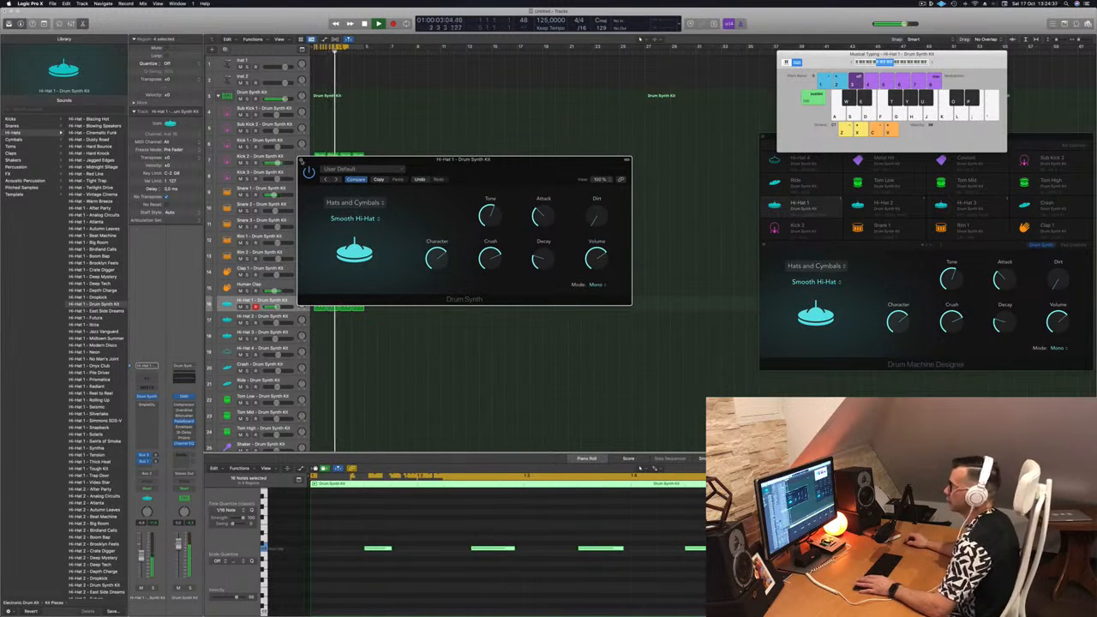
{"action": "left_click", "coordinate": [301, 161]}
{"action": "left_click", "coordinate": [441, 284]}
{"action": "key", "text": "space"}
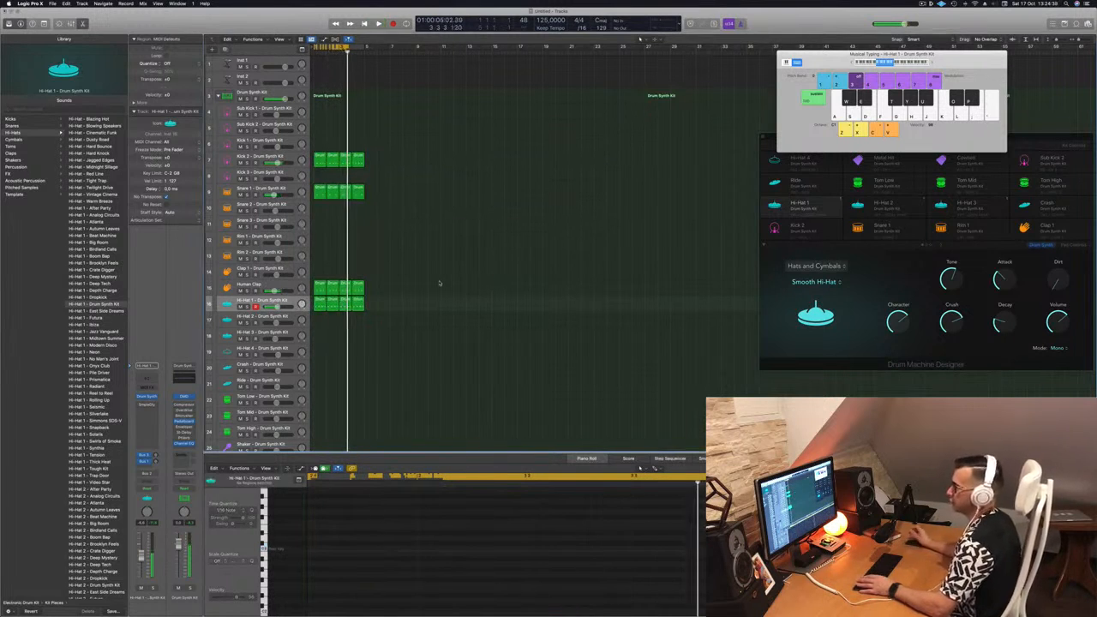
Start playback, lower the Hi-Hat 1 Drum Synth Decay to about 19%, close its instrument window, and stop playback.
{"action": "key", "text": "space"}
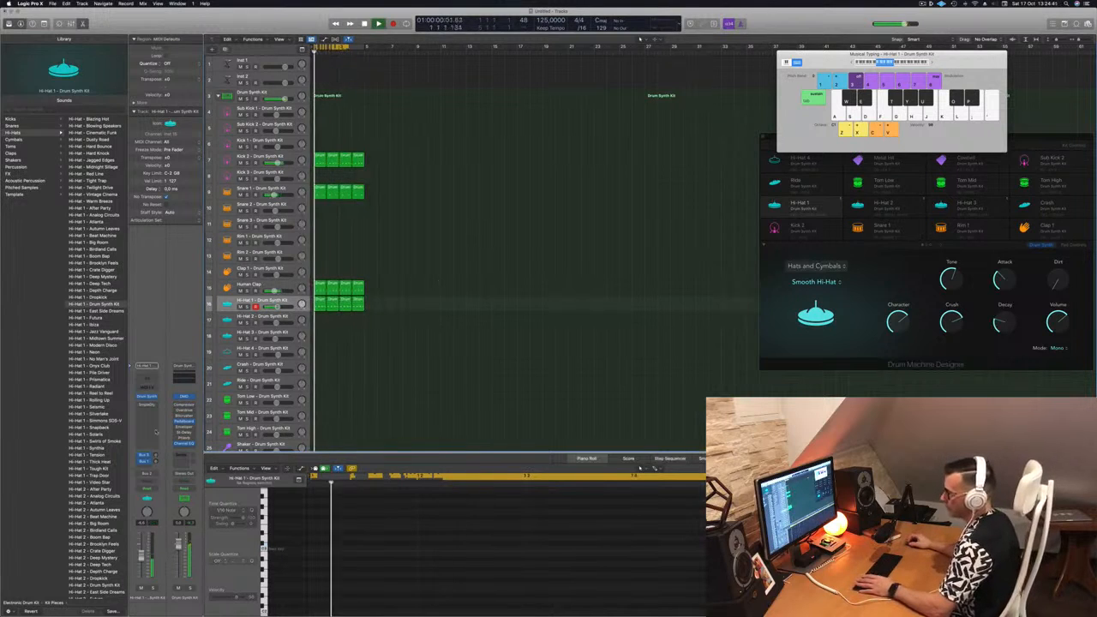
{"action": "left_click", "coordinate": [146, 397]}
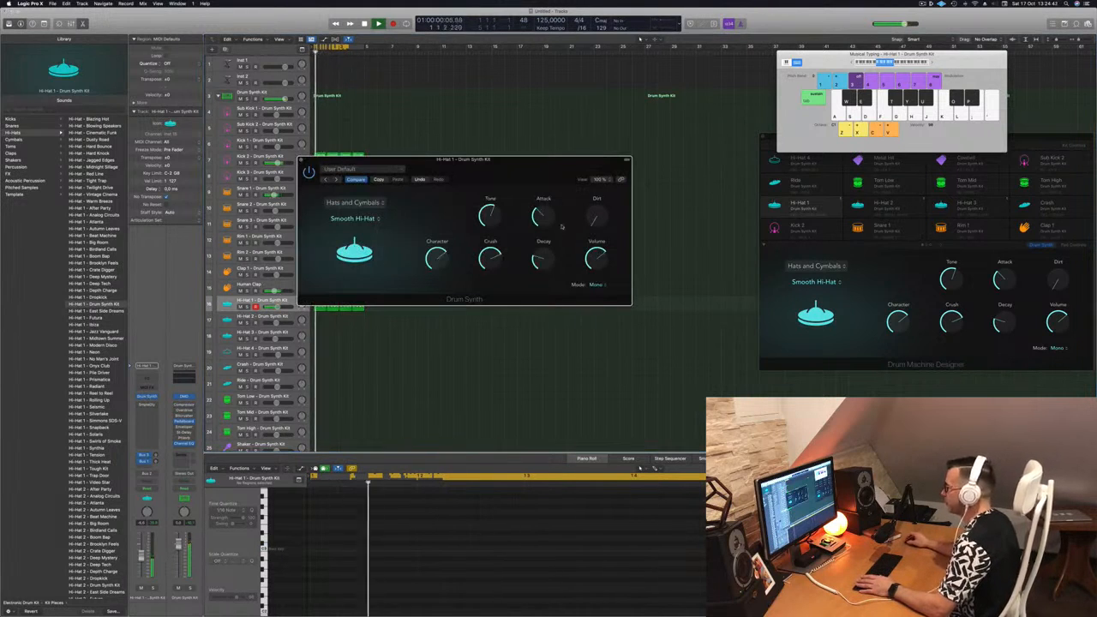
{"action": "left_click_drag", "start_coordinate": [544, 258], "coordinate": [544, 264]}
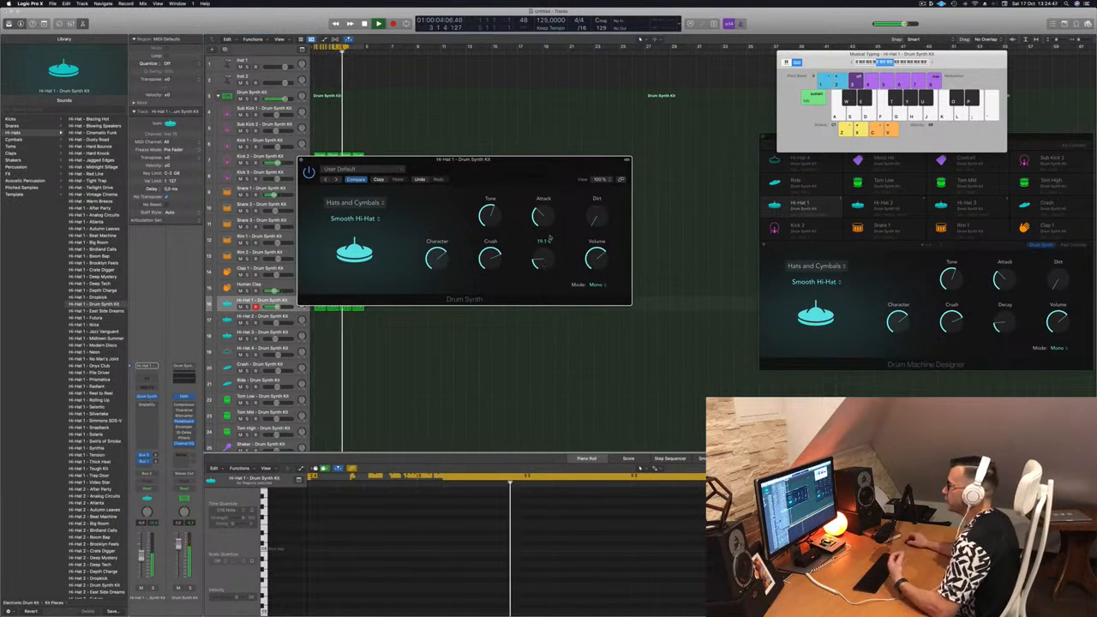
{"action": "left_click_drag", "start_coordinate": [463, 160], "coordinate": [518, 183]}
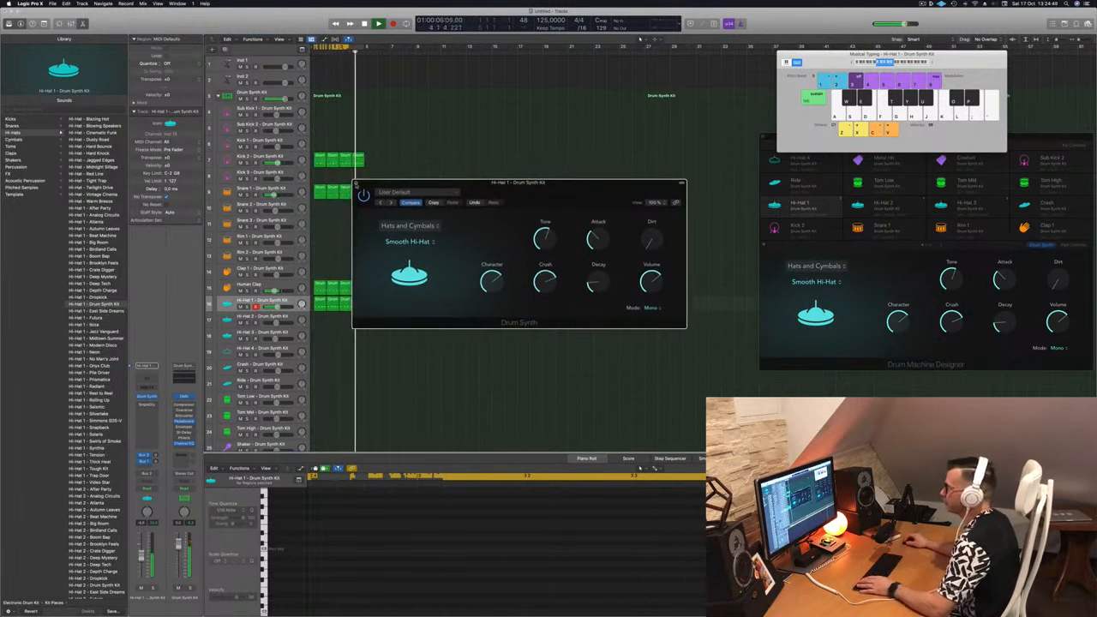
{"action": "left_click", "coordinate": [357, 184]}
{"action": "scroll", "coordinate": [437, 335], "scroll_direction": "down", "scroll_amount": 5}
{"action": "key", "text": "space"}
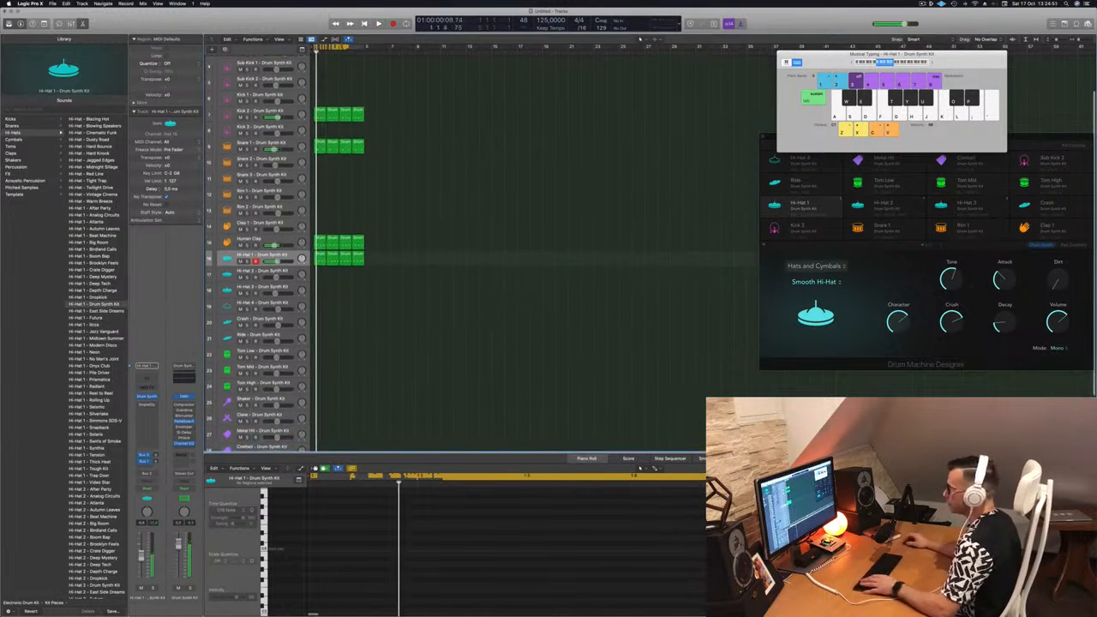
Move the first Hi-Hat 1 region down to the Hi-Hat 4 track and copy the second Hi-Hat 1 region into the gap.
{"action": "left_click", "coordinate": [319, 259]}
{"action": "left_click_drag", "start_coordinate": [318, 260], "coordinate": [319, 306]}
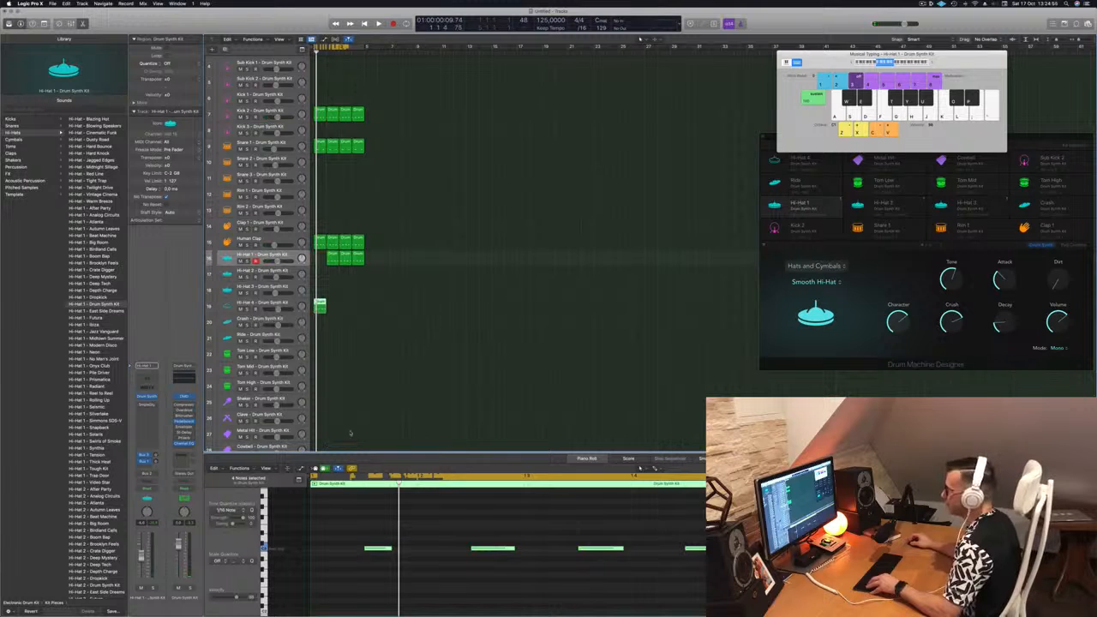
{"action": "left_click_drag", "start_coordinate": [331, 258], "coordinate": [319, 258]}
Delete all notes except the last one in the Hi-Hat 4 region and duplicate the region across four bars.
{"action": "left_click_drag", "start_coordinate": [333, 513], "coordinate": [636, 578]}
{"action": "key", "text": "Delete"}
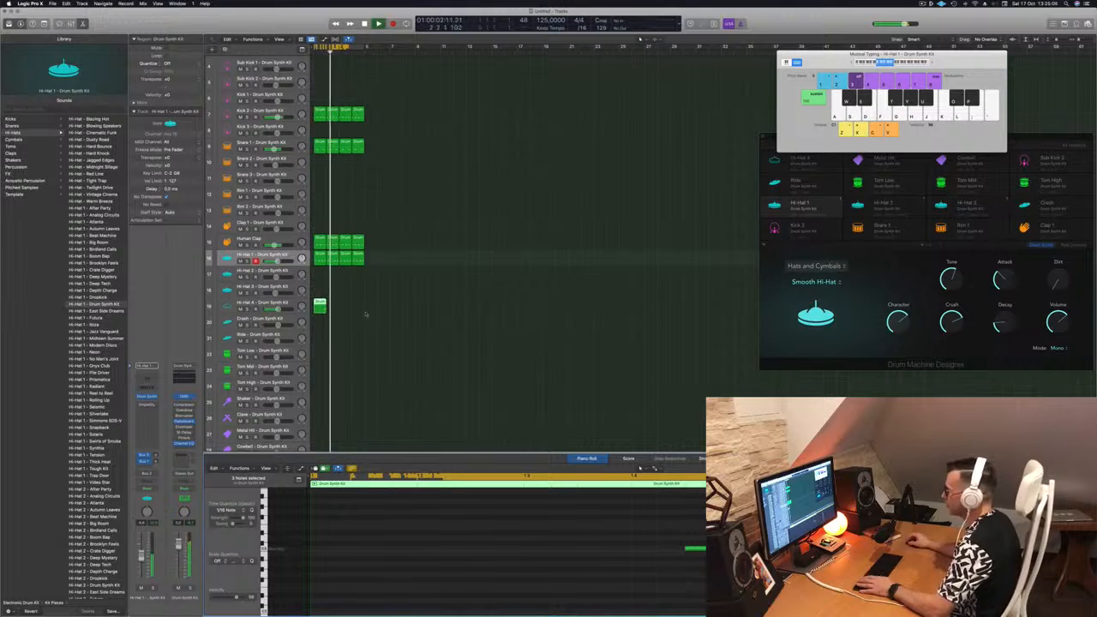
{"action": "left_click_drag", "start_coordinate": [320, 305], "coordinate": [348, 309]}
Lower the Hi-Hat 4 track's volume slightly and open its Drum Synth instrument.
{"action": "left_click", "coordinate": [274, 304]}
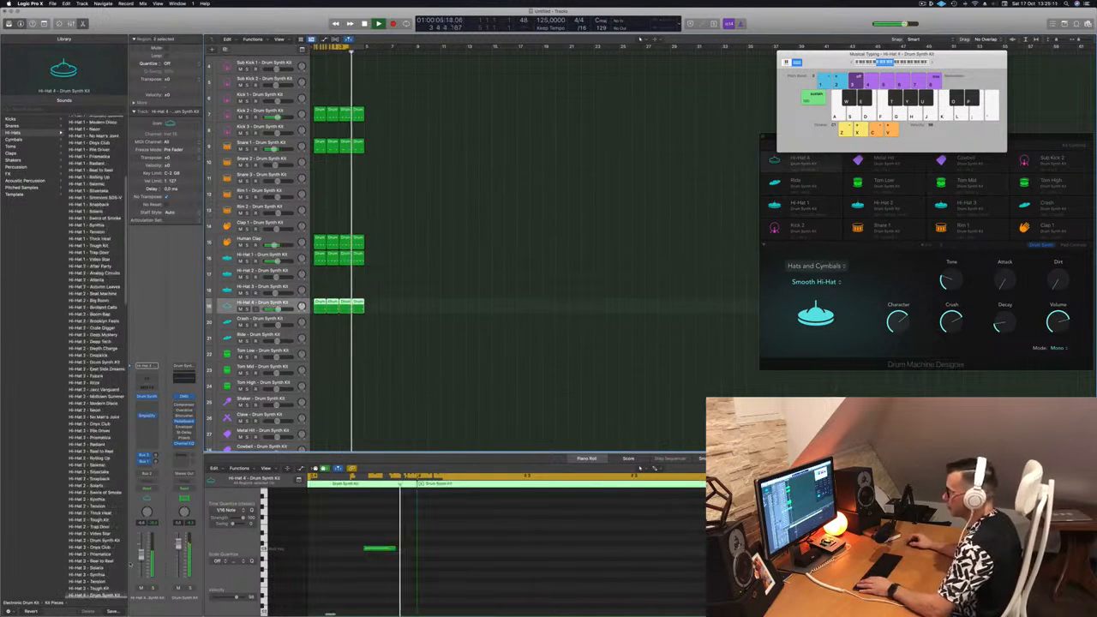
{"action": "left_click_drag", "start_coordinate": [141, 558], "coordinate": [141, 562]}
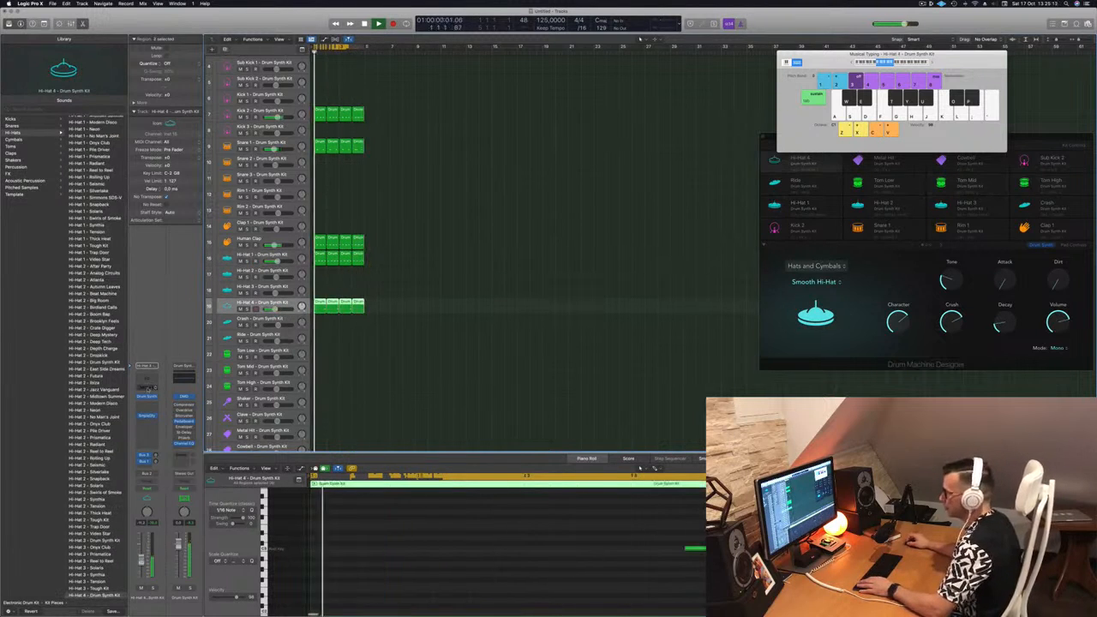
{"action": "left_click", "coordinate": [147, 397]}
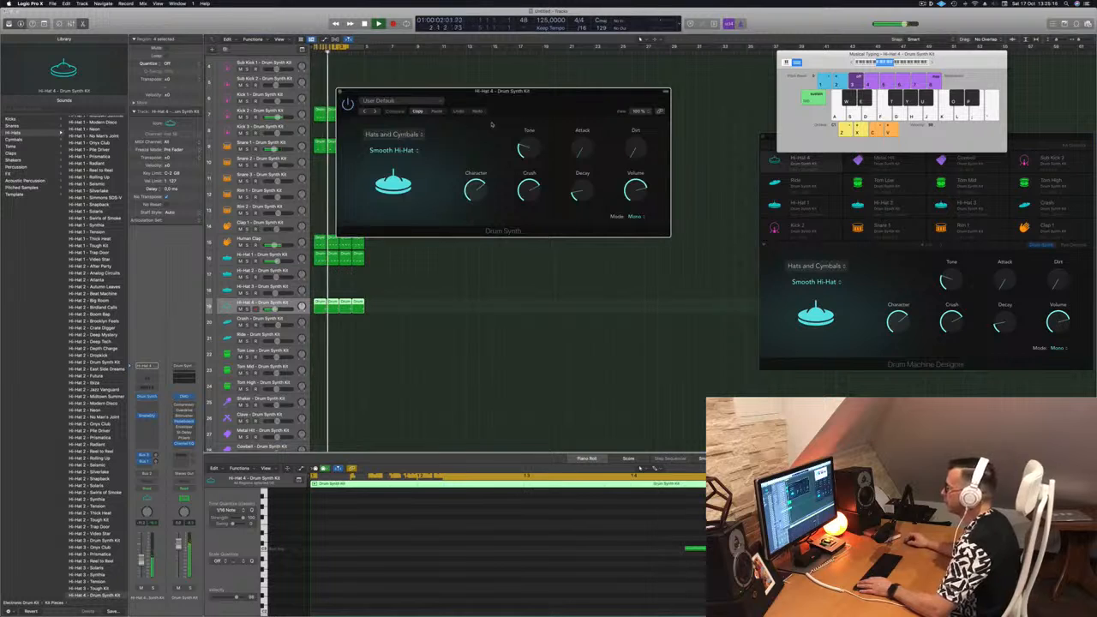
Audition the Sharp Hi-Hat, Crash Cymbal and Bell Cymbal sounds for Hi-Hat 4 and return to Smooth Hi-Hat.
{"action": "left_click", "coordinate": [415, 151]}
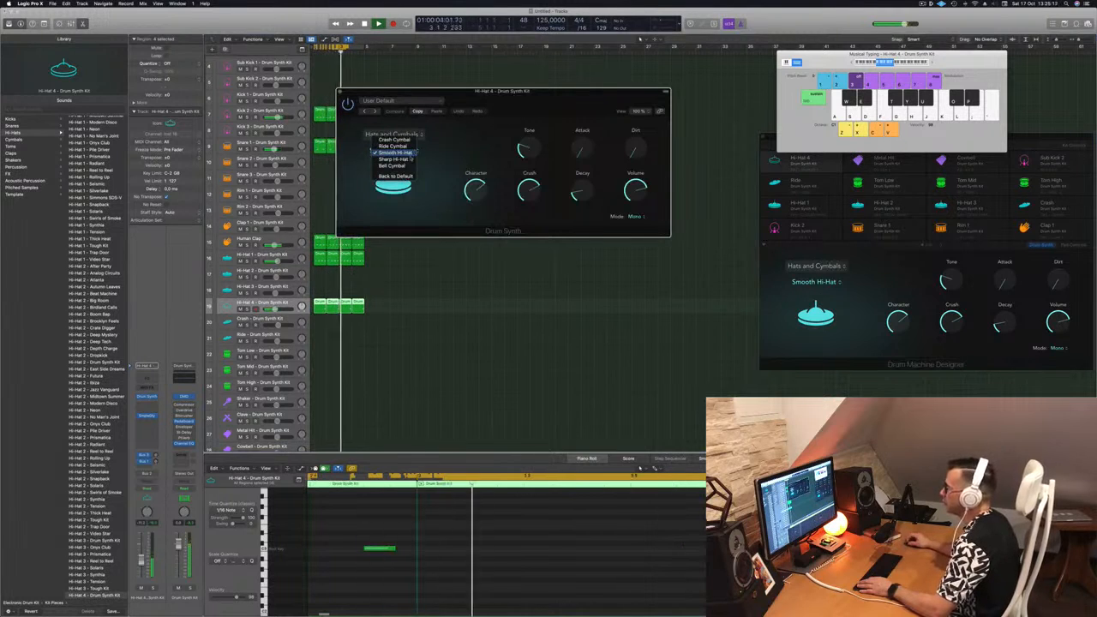
{"action": "left_click", "coordinate": [410, 159]}
{"action": "left_click", "coordinate": [415, 151]}
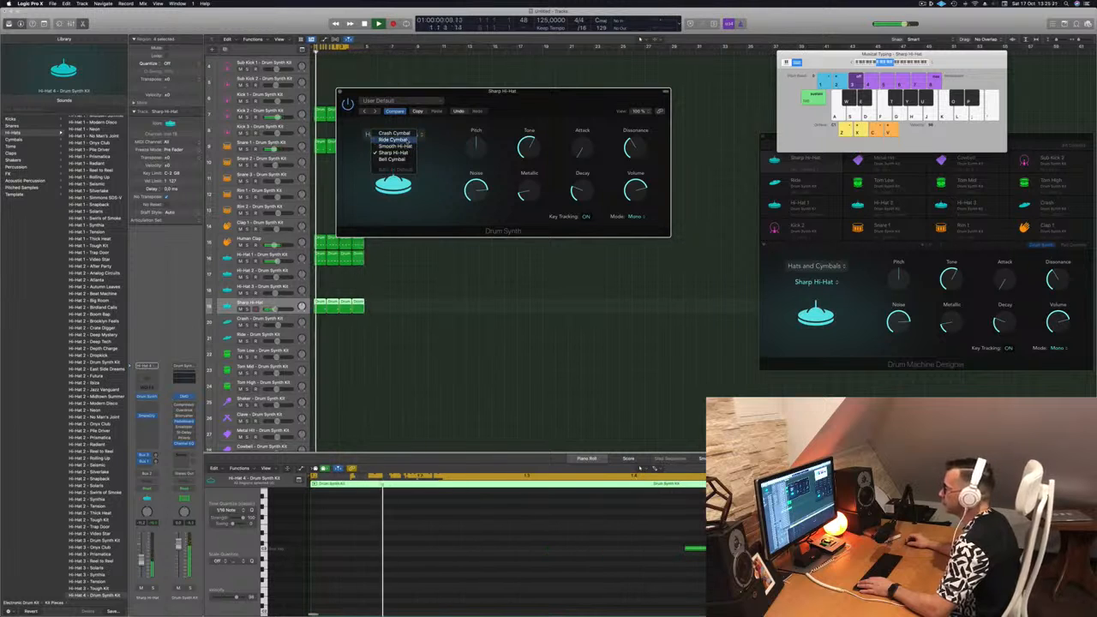
{"action": "left_click", "coordinate": [394, 133]}
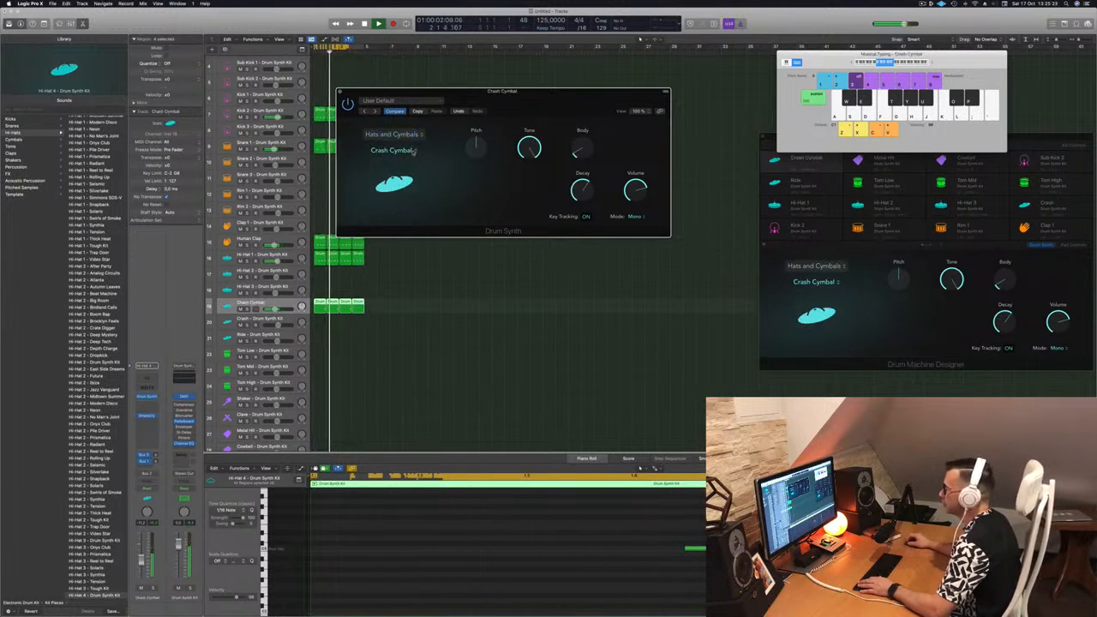
{"action": "left_click", "coordinate": [413, 151]}
{"action": "left_click", "coordinate": [399, 178]}
{"action": "left_click", "coordinate": [406, 155]}
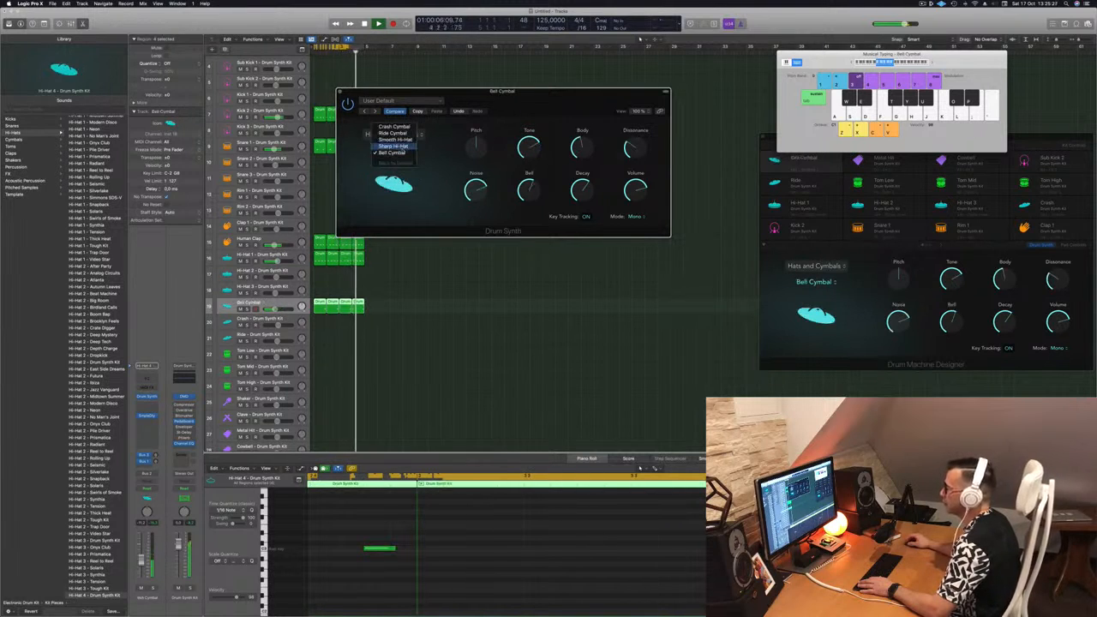
{"action": "left_click", "coordinate": [393, 146]}
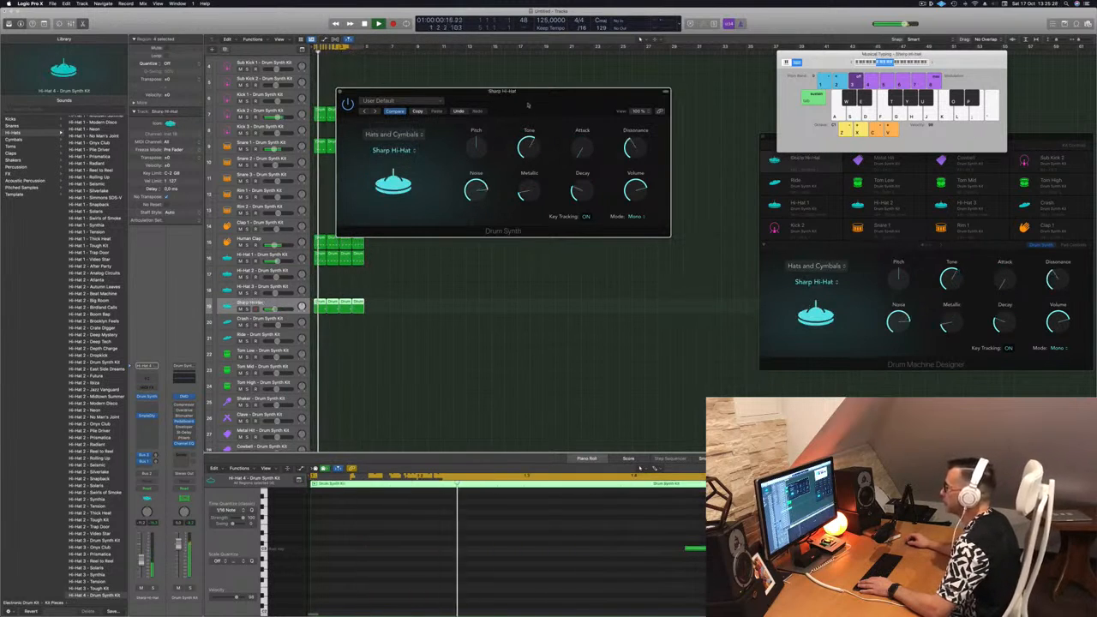
{"action": "left_click_drag", "start_coordinate": [532, 104], "coordinate": [461, 153]}
{"action": "left_click", "coordinate": [330, 200]}
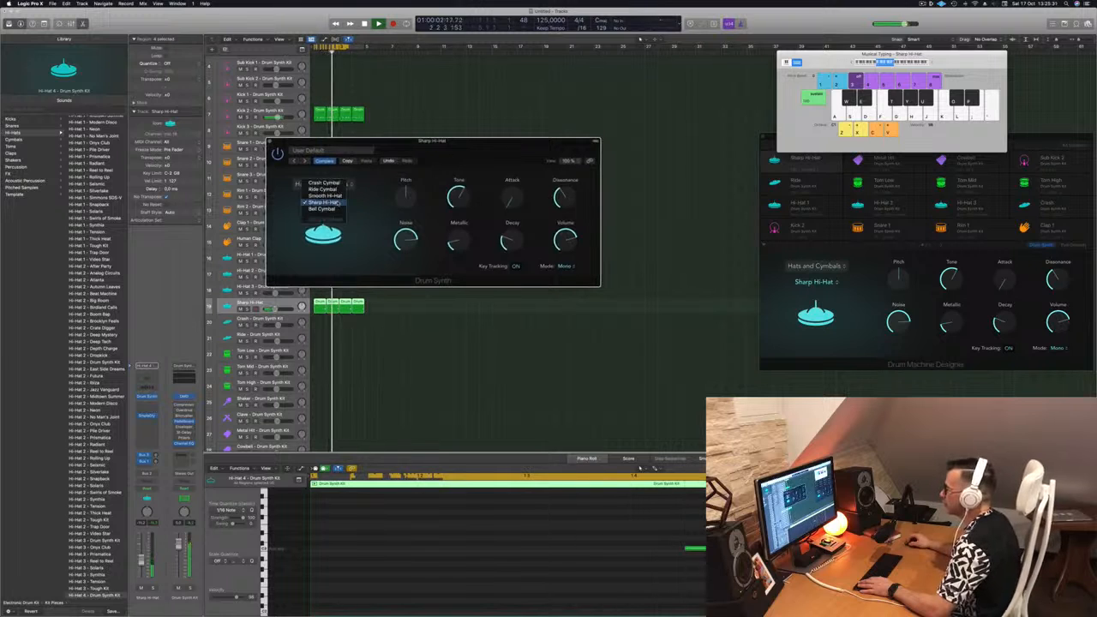
{"action": "left_click", "coordinate": [339, 196]}
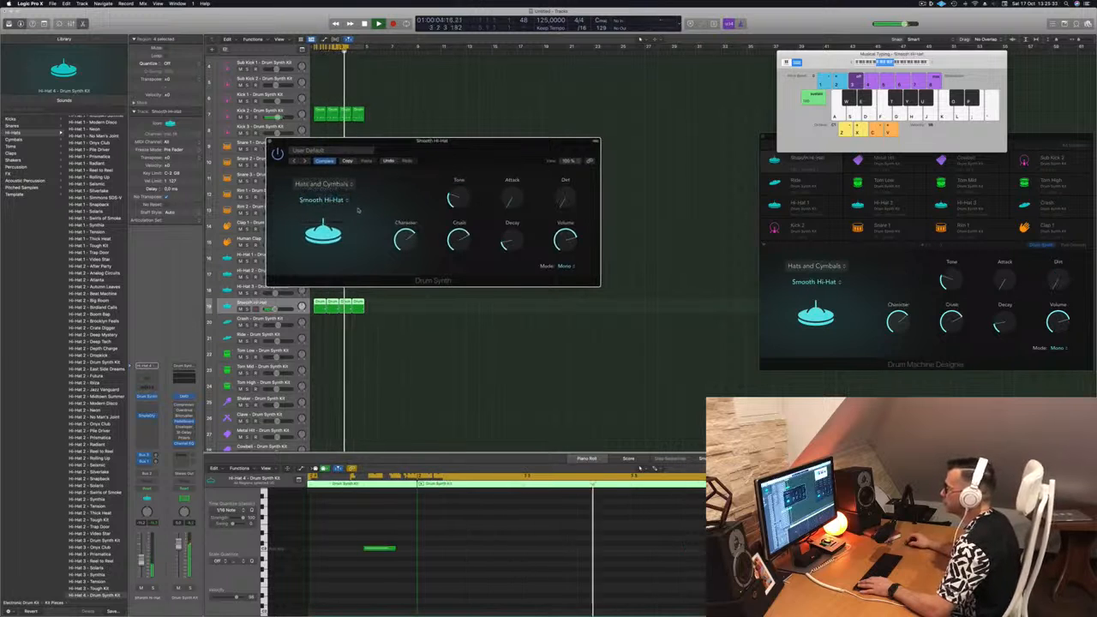
Try the Smooth Hi-Hat with its Decay at 0%, and raise the Decay to about 34%.
{"action": "left_click_drag", "start_coordinate": [512, 243], "coordinate": [512, 241]}
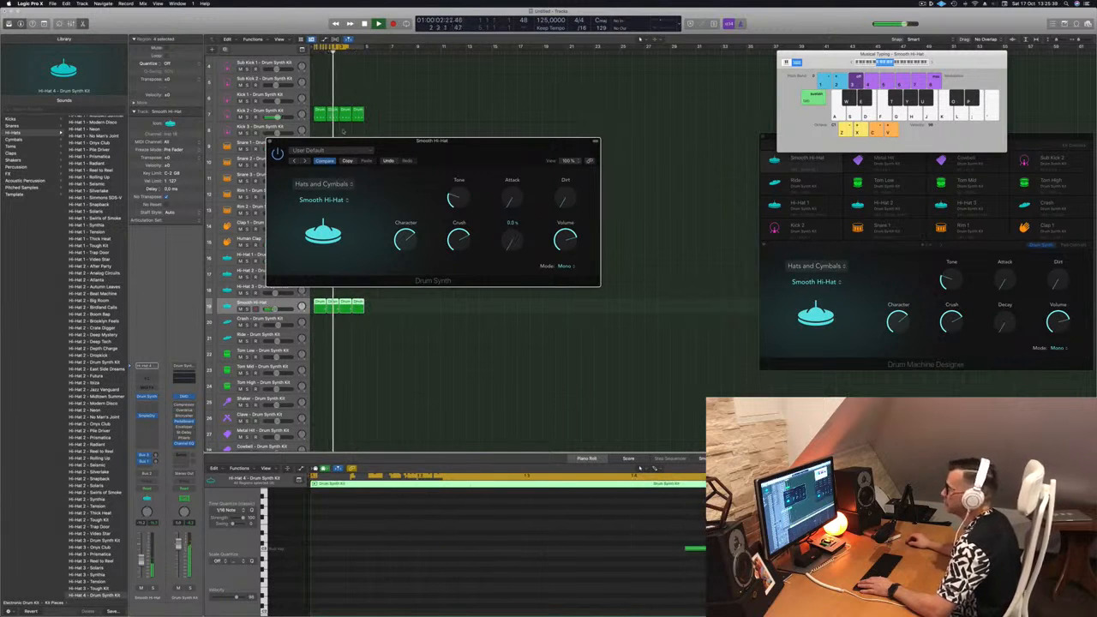
{"action": "left_click", "coordinate": [270, 141]}
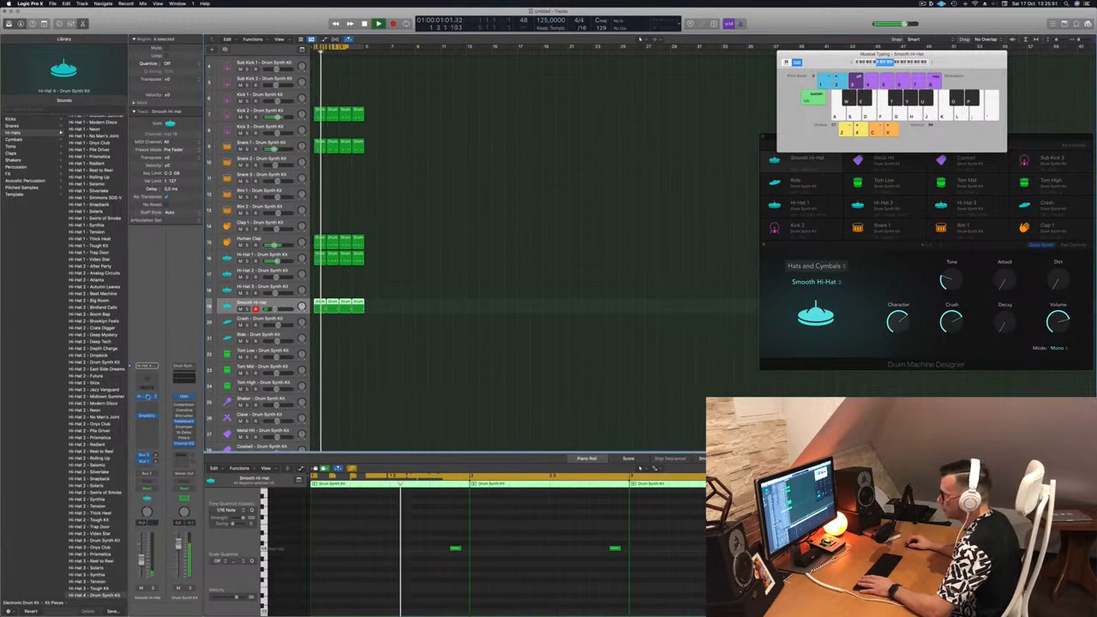
{"action": "left_click", "coordinate": [148, 397]}
{"action": "left_click_drag", "start_coordinate": [512, 242], "coordinate": [516, 228]}
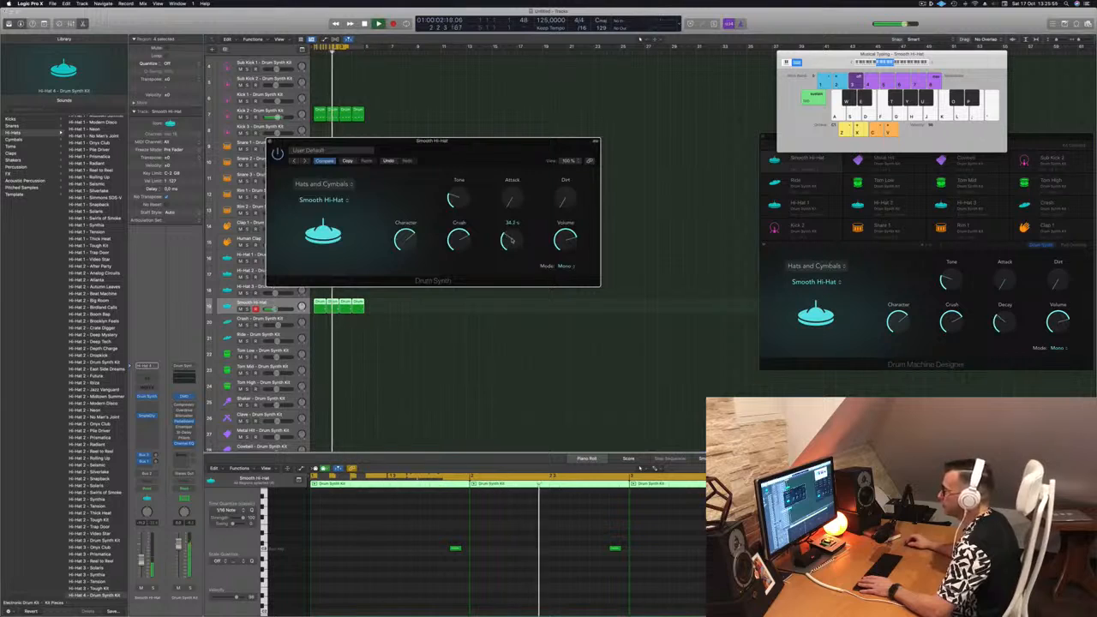
Try higher Attack settings up to 100% on the Smooth Hi-Hat, return Attack to zero, and close the instrument window.
{"action": "left_click_drag", "start_coordinate": [493, 154], "coordinate": [553, 154]}
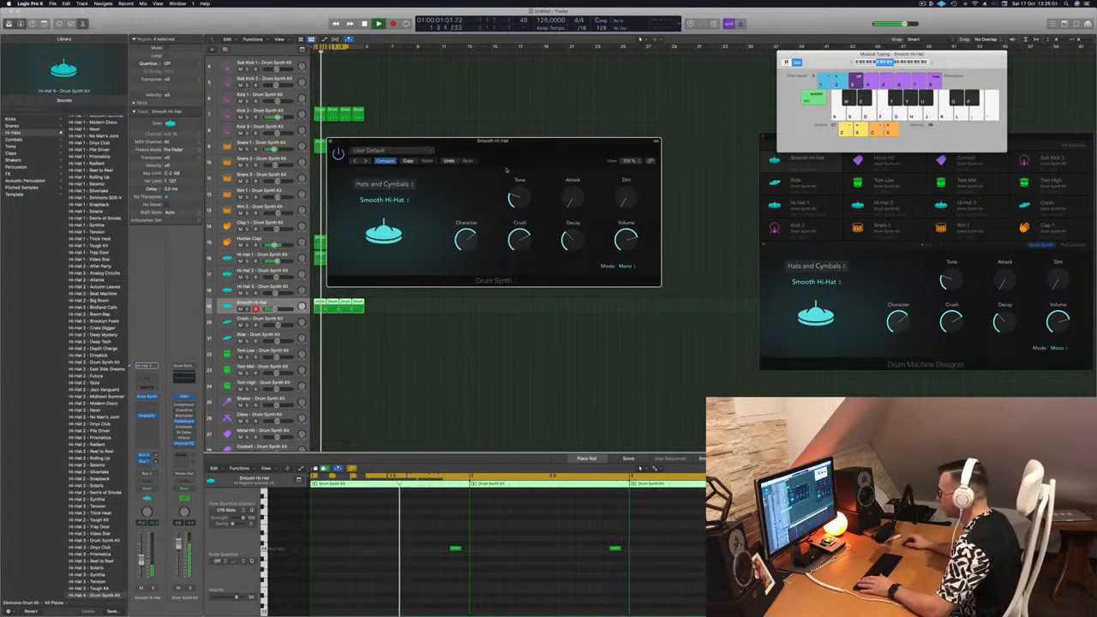
{"action": "left_click_drag", "start_coordinate": [570, 202], "coordinate": [571, 198]}
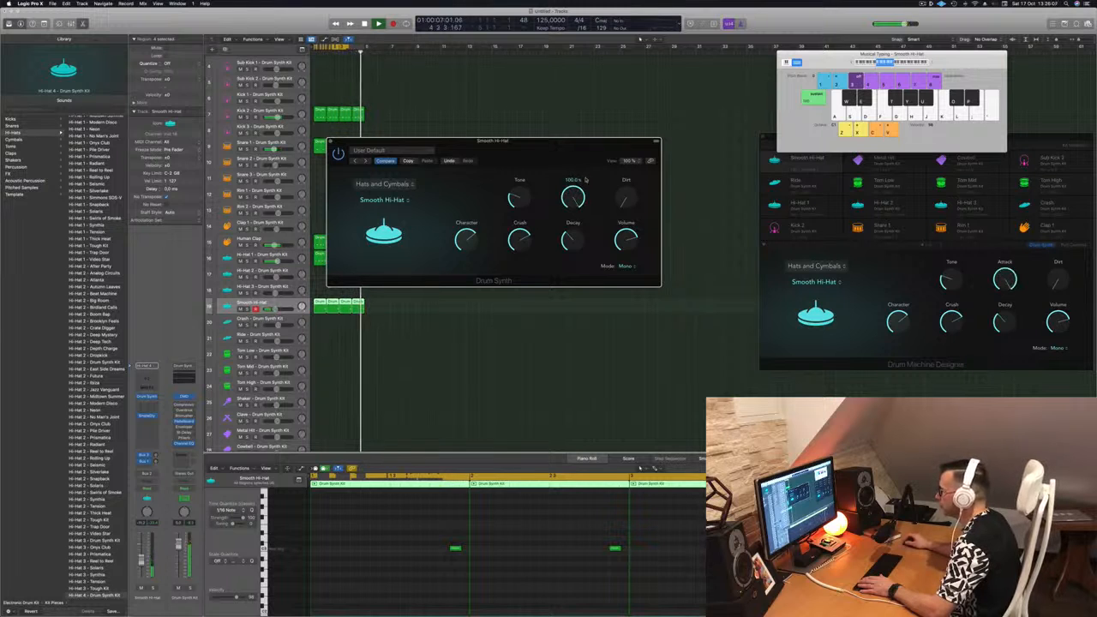
{"action": "left_click_drag", "start_coordinate": [579, 189], "coordinate": [585, 275]}
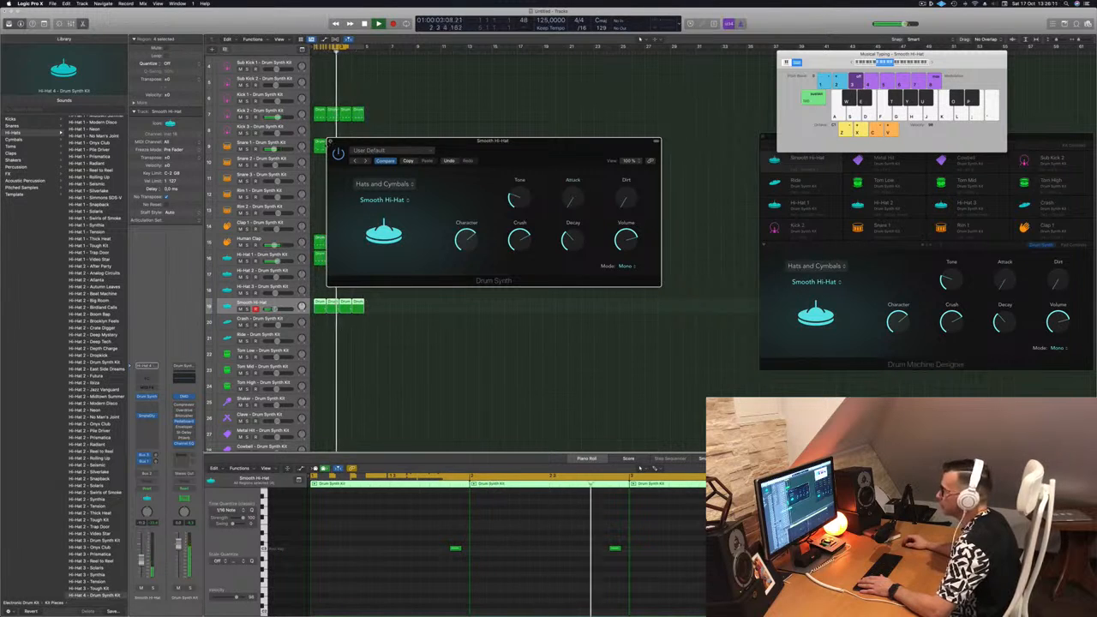
{"action": "left_click", "coordinate": [330, 141]}
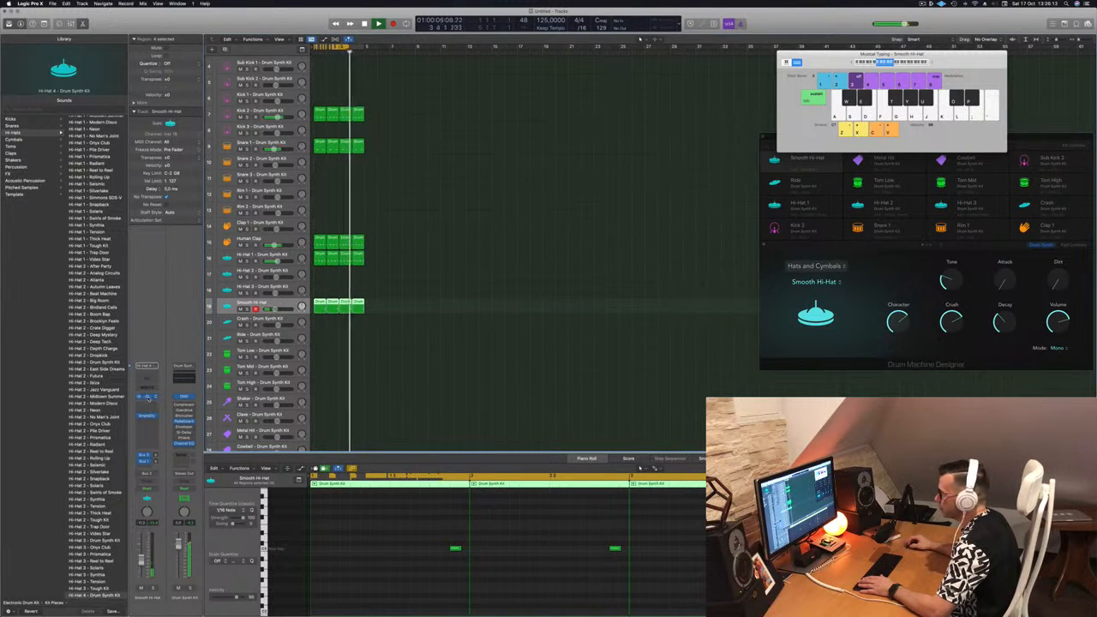
{"action": "left_click", "coordinate": [146, 397]}
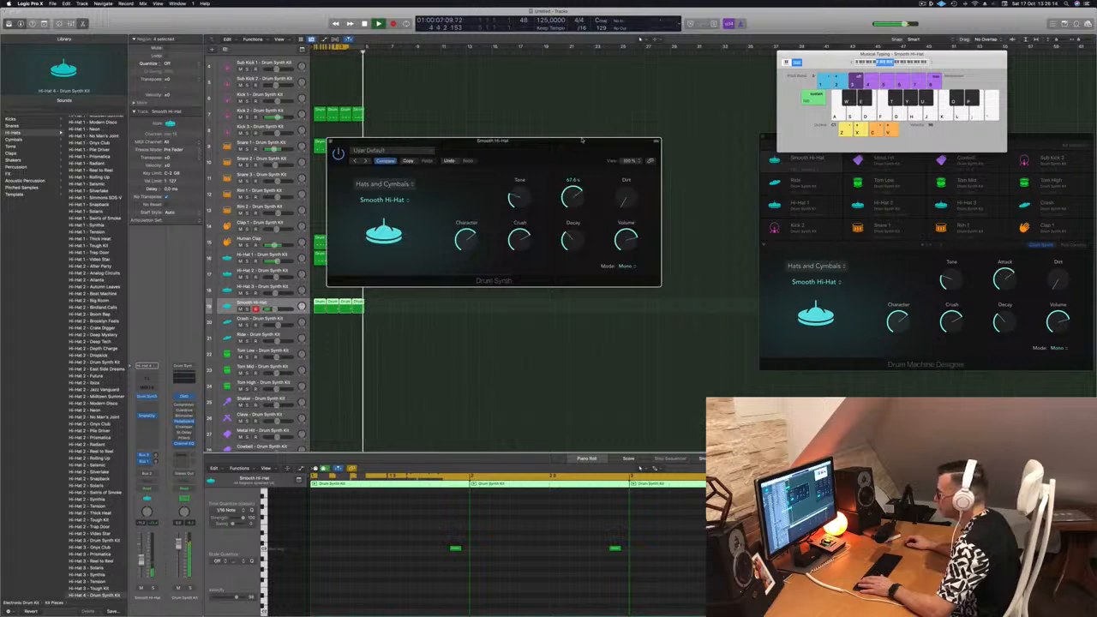
{"action": "left_click_drag", "start_coordinate": [571, 197], "coordinate": [584, 226]}
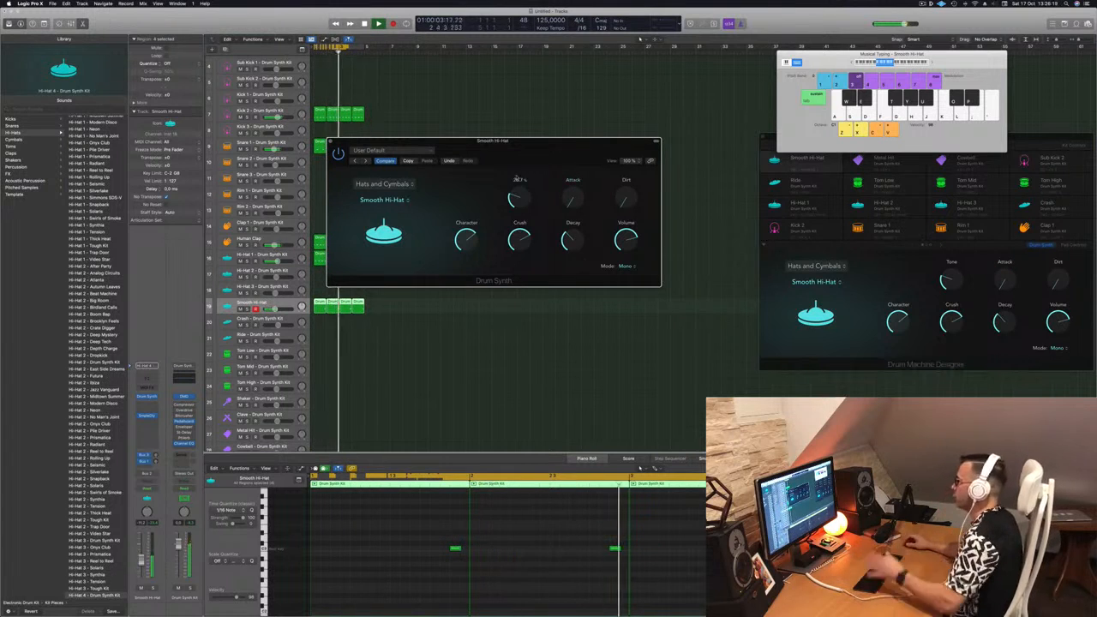
{"action": "left_click", "coordinate": [331, 142]}
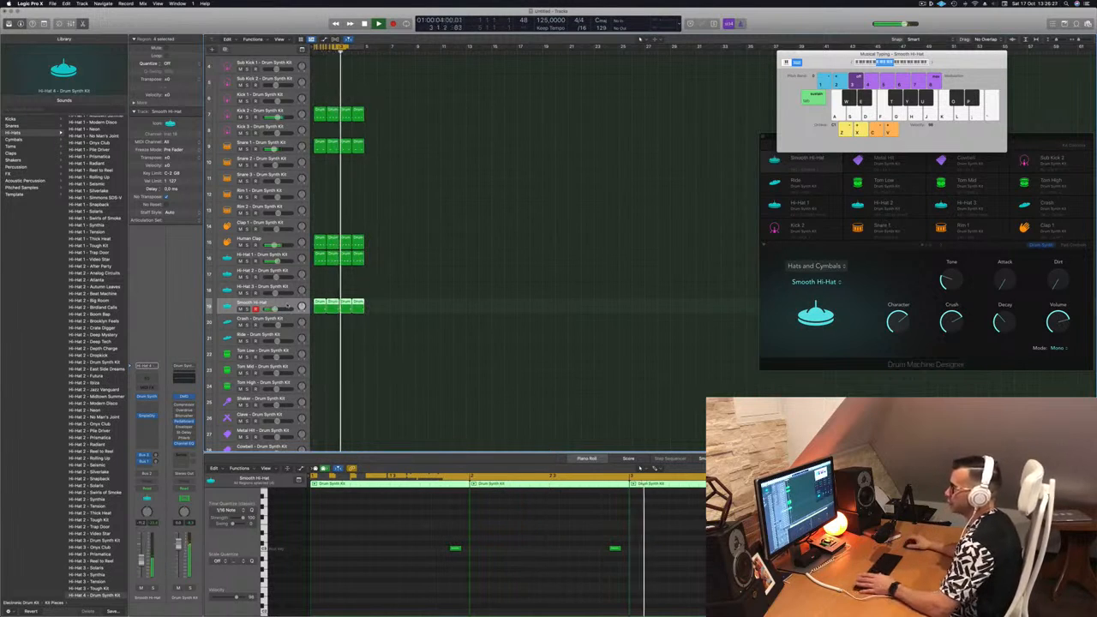
Copy a one-bar drum region to bar 1 of the Crash track, delete all its notes except the first, and select the Crash track.
{"action": "scroll", "coordinate": [409, 335], "scroll_direction": "down", "scroll_amount": 2}
{"action": "scroll", "coordinate": [410, 274], "scroll_direction": "down", "scroll_amount": 1}
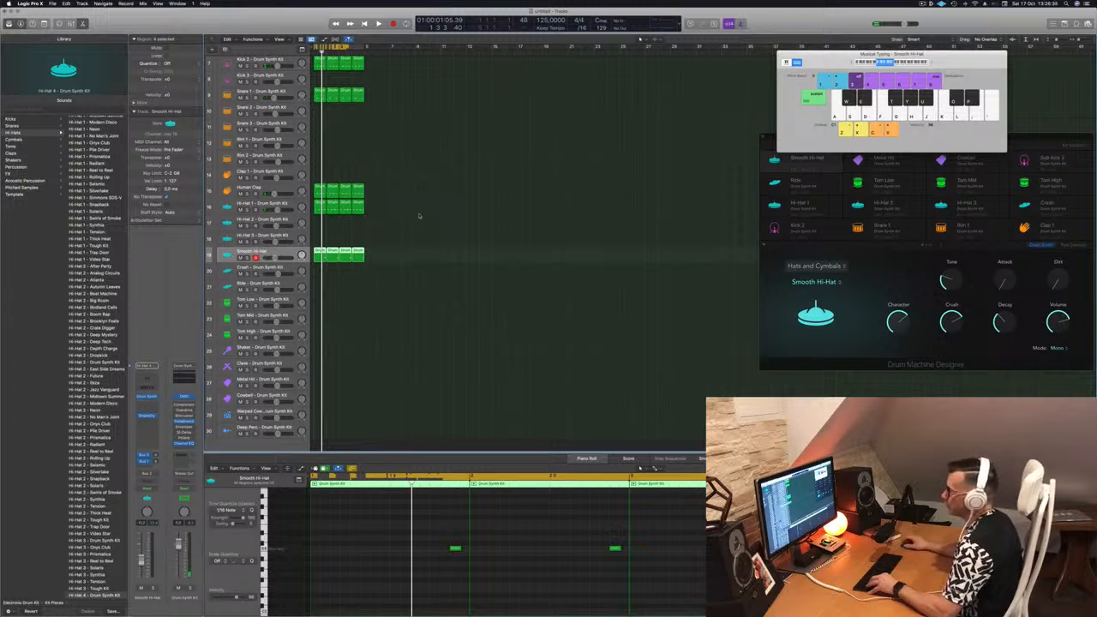
{"action": "left_click_drag", "start_coordinate": [313, 191], "coordinate": [319, 269]}
{"action": "left_click_drag", "start_coordinate": [334, 528], "coordinate": [468, 569]}
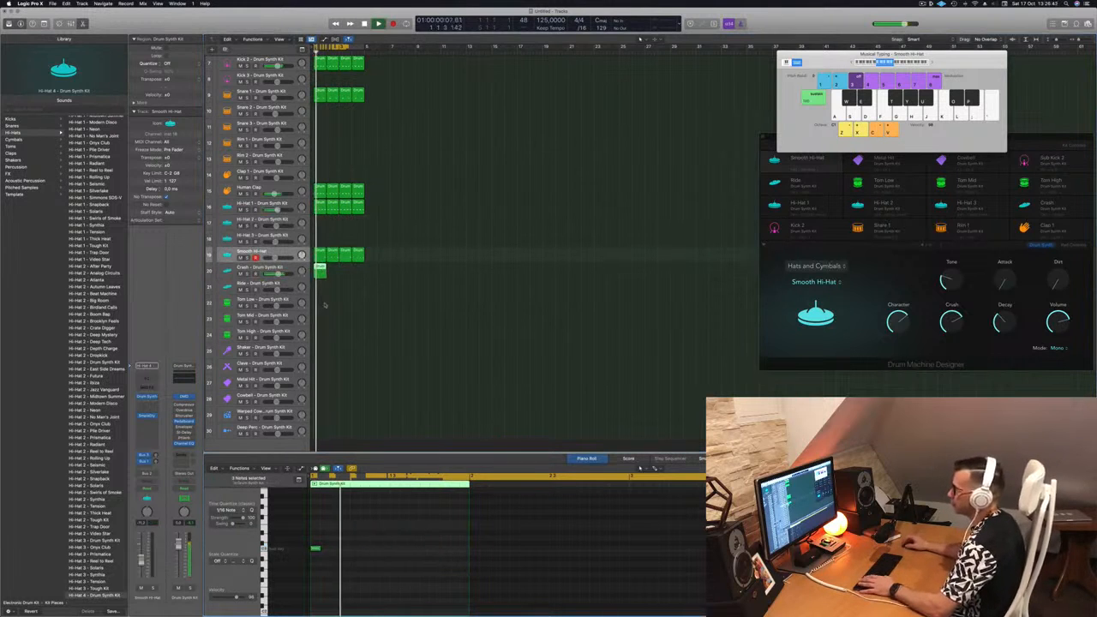
{"action": "key", "text": "Down"}
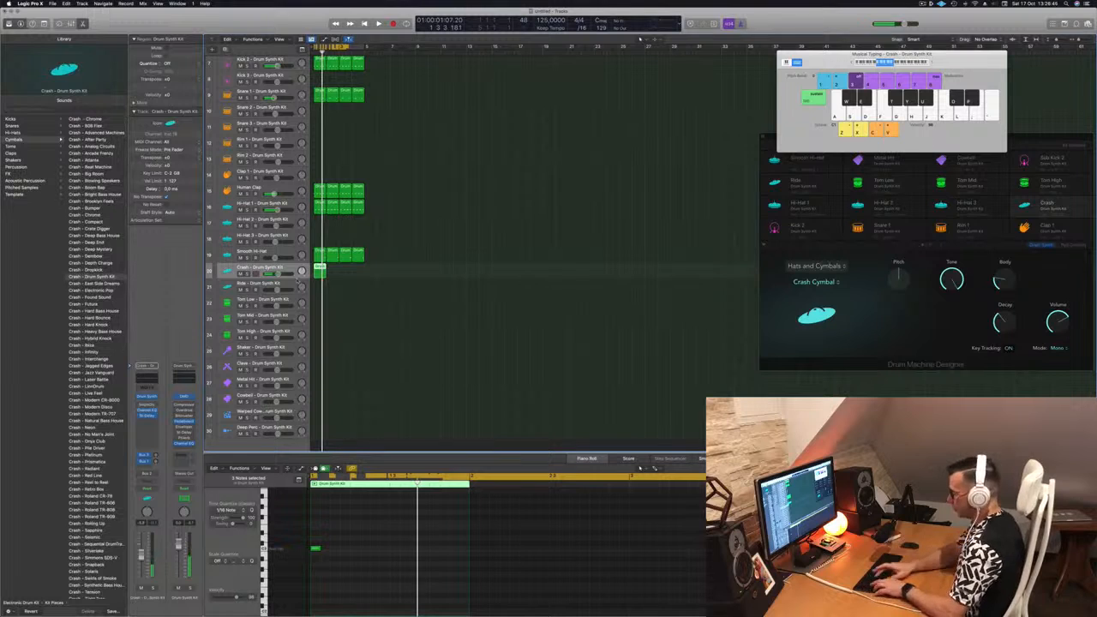
Repeat all regions three times to extend the beat to 16 bars, and start playback.
{"action": "key", "text": "super+a"}
{"action": "key", "text": "super+r"}
{"action": "key", "text": "super+r"}
{"action": "key", "text": "super+r"}
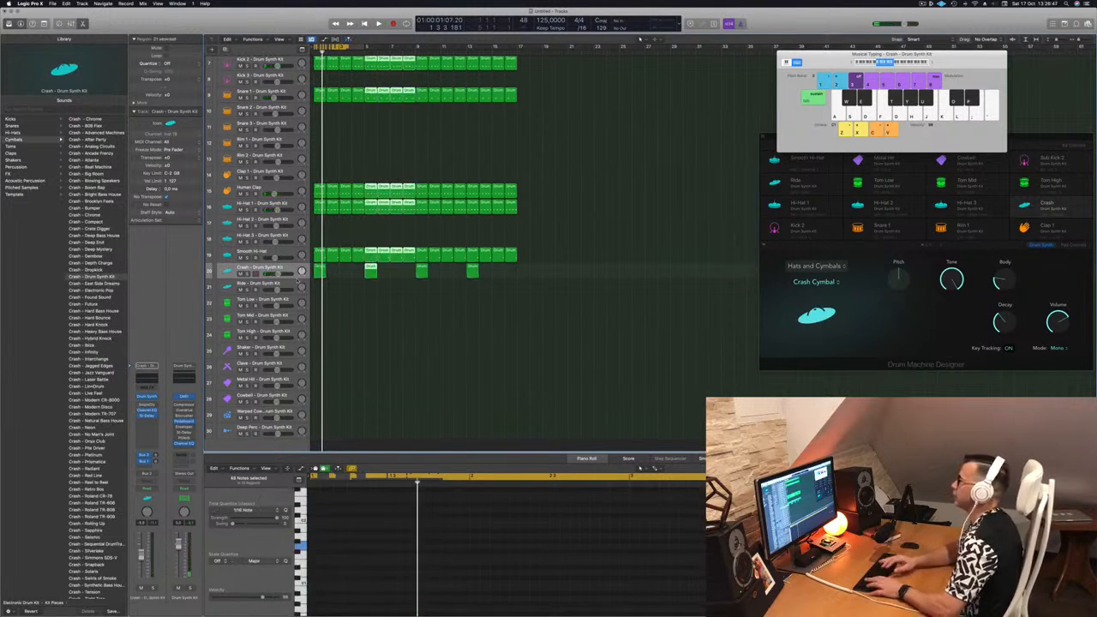
{"action": "key", "text": "space"}
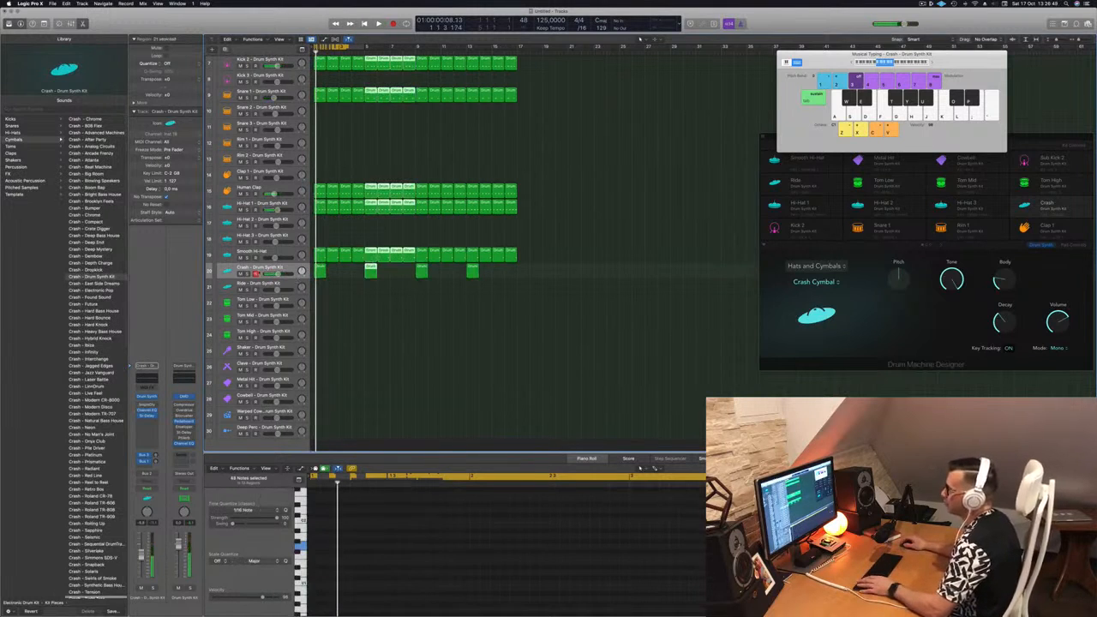
Open the Crash track's Drum Synth and try the Ride Cymbal sound in place of the Crash Cymbal.
{"action": "left_click", "coordinate": [148, 397]}
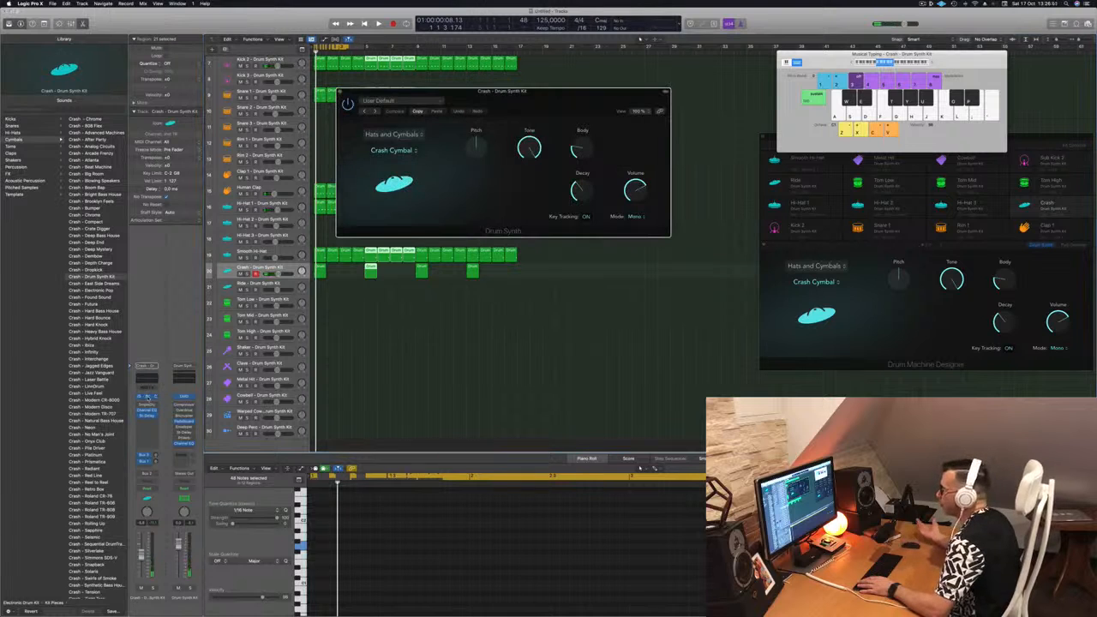
{"action": "left_click", "coordinate": [391, 134]}
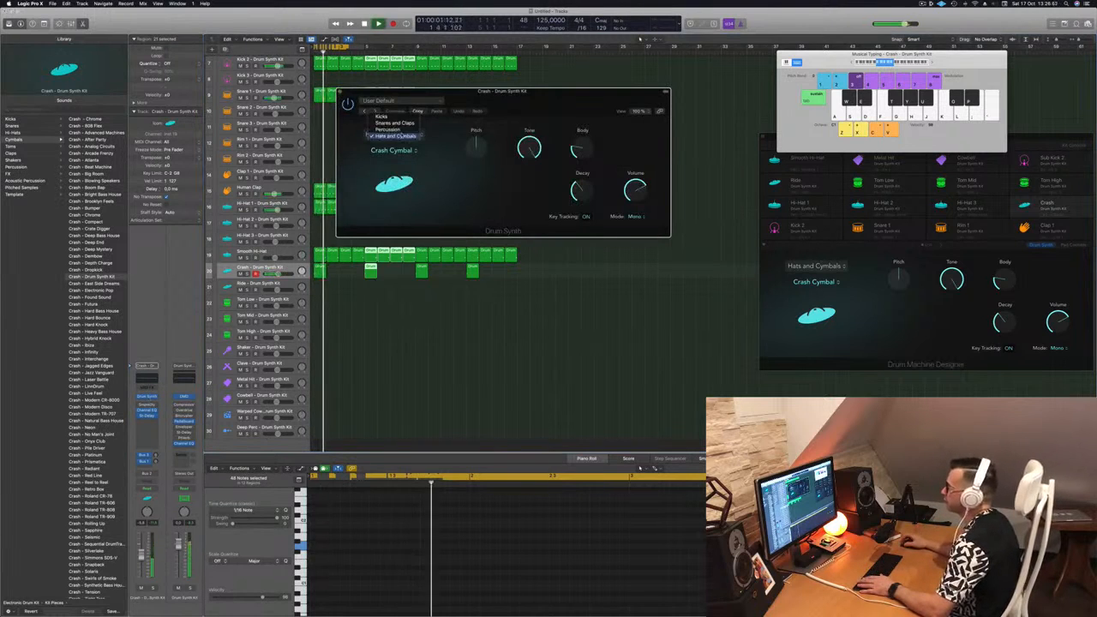
{"action": "left_click", "coordinate": [396, 136]}
{"action": "left_click", "coordinate": [394, 151]}
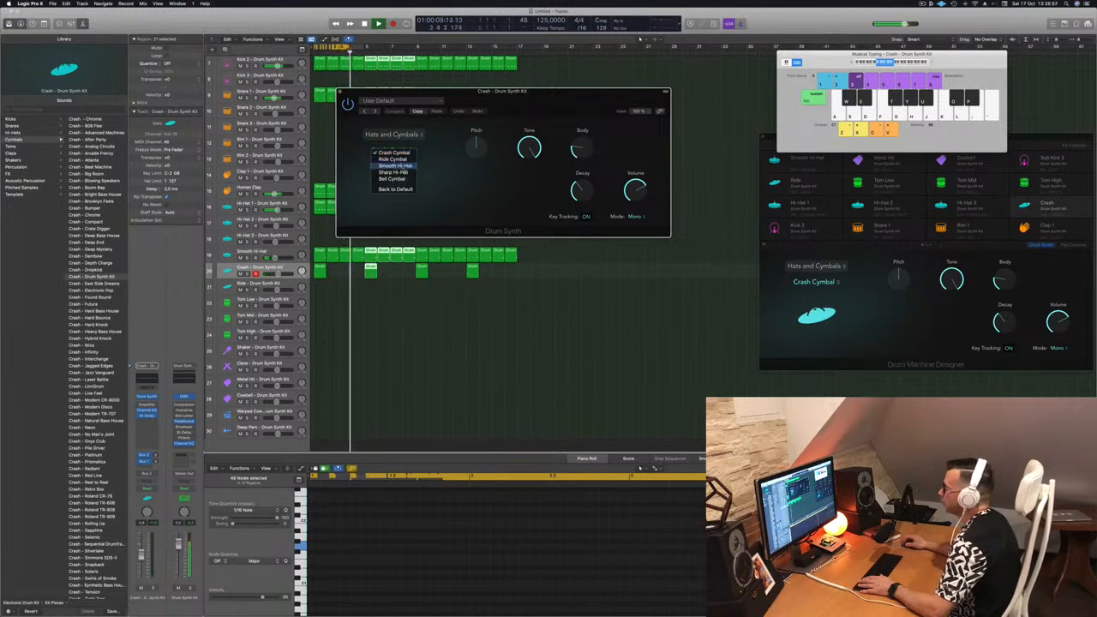
{"action": "left_click", "coordinate": [428, 159]}
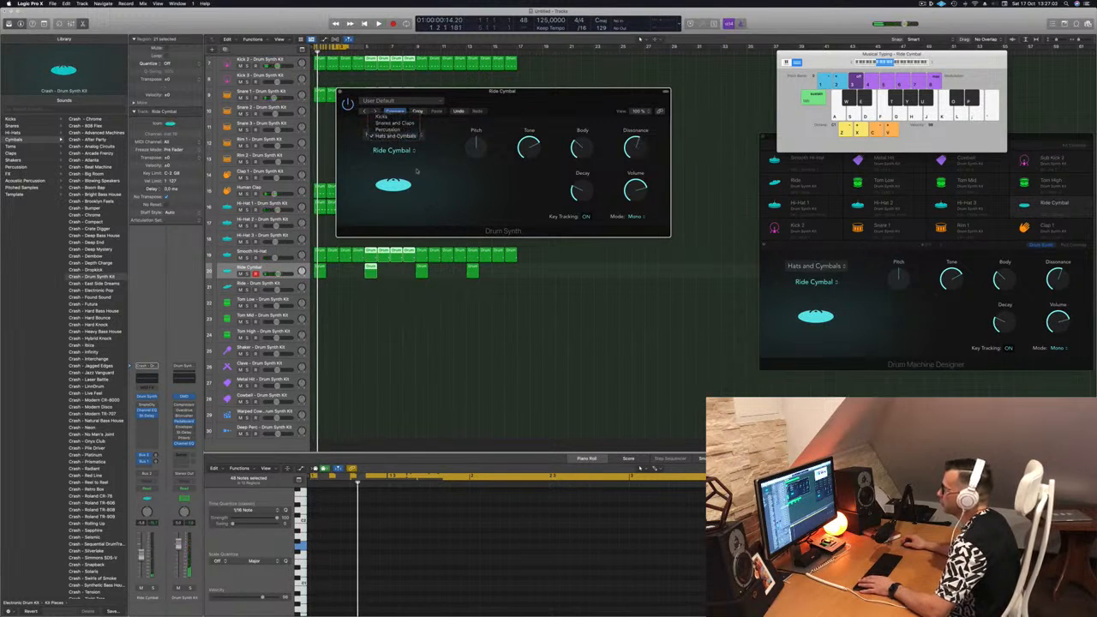
Restore the Crash Cymbal sound on the Crash track, play the beat, and return the Pitch to zero.
{"action": "left_click", "coordinate": [420, 176]}
{"action": "left_click", "coordinate": [401, 152]}
{"action": "left_click", "coordinate": [396, 146]}
{"action": "key", "text": "space"}
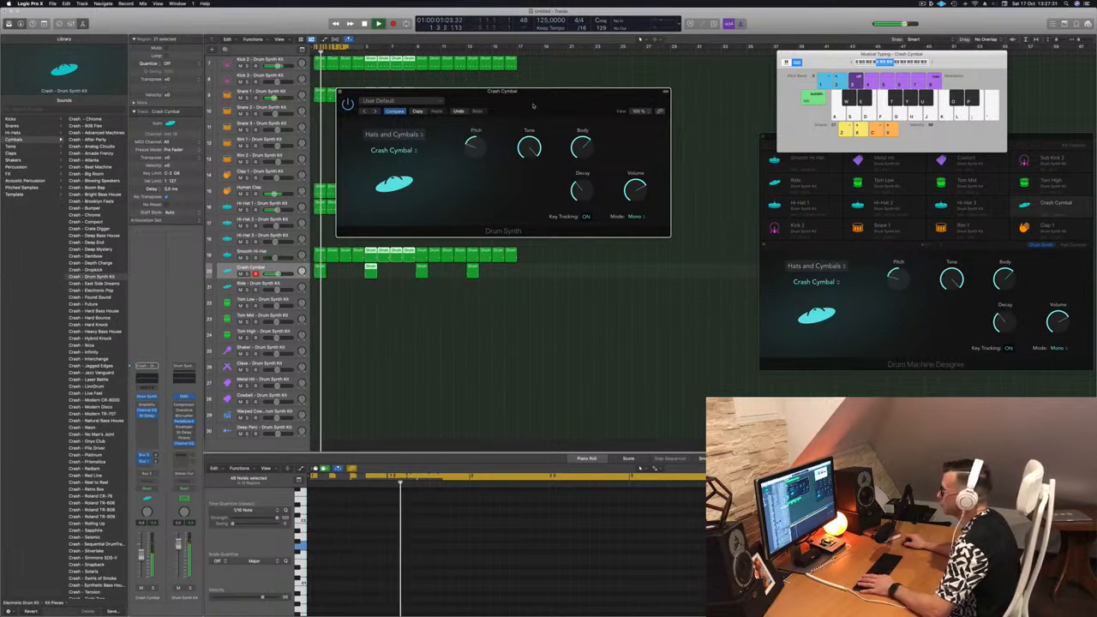
{"action": "left_click_drag", "start_coordinate": [532, 107], "coordinate": [548, 104]}
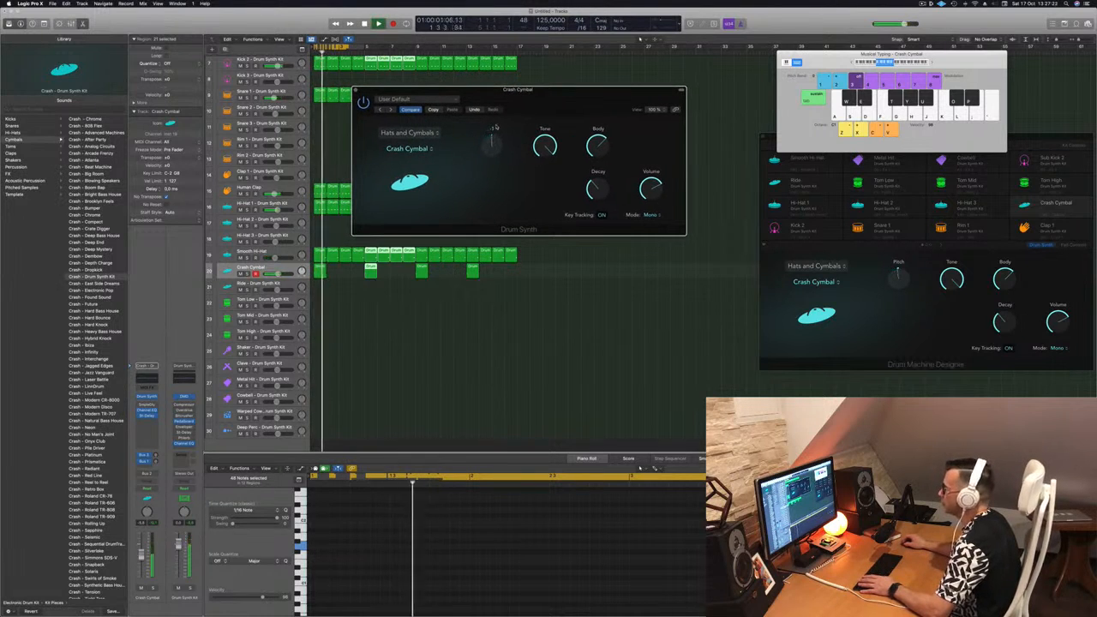
{"action": "left_click_drag", "start_coordinate": [549, 99], "coordinate": [653, 99]}
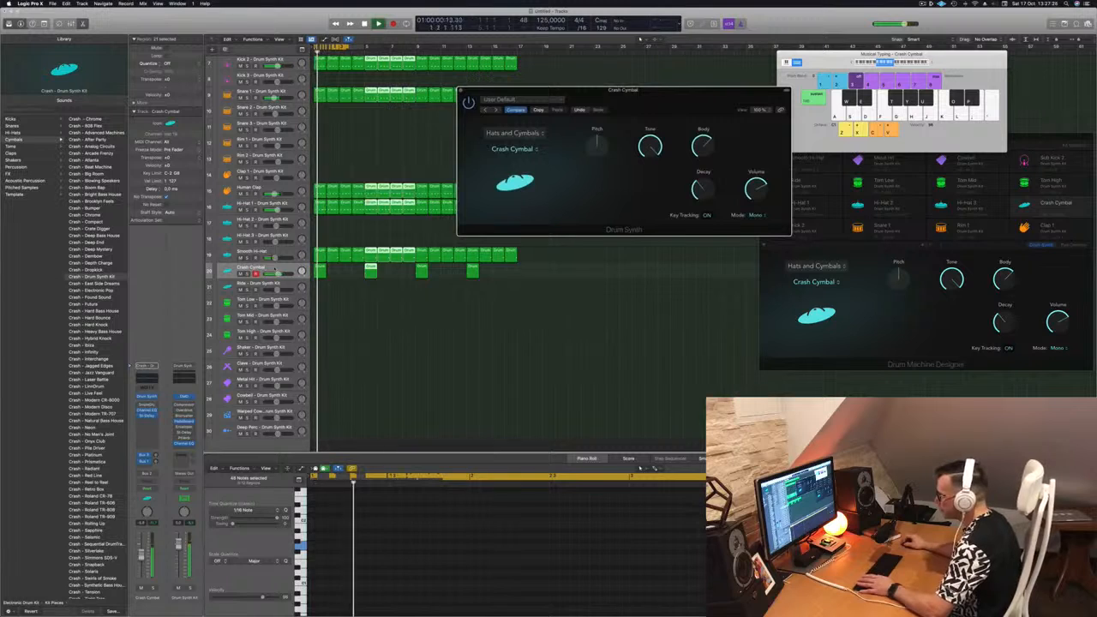
Close the Crash Cymbal instrument window, extend the cycle range to bar 17, and play the full 16-bar loop.
{"action": "left_click", "coordinate": [320, 273]}
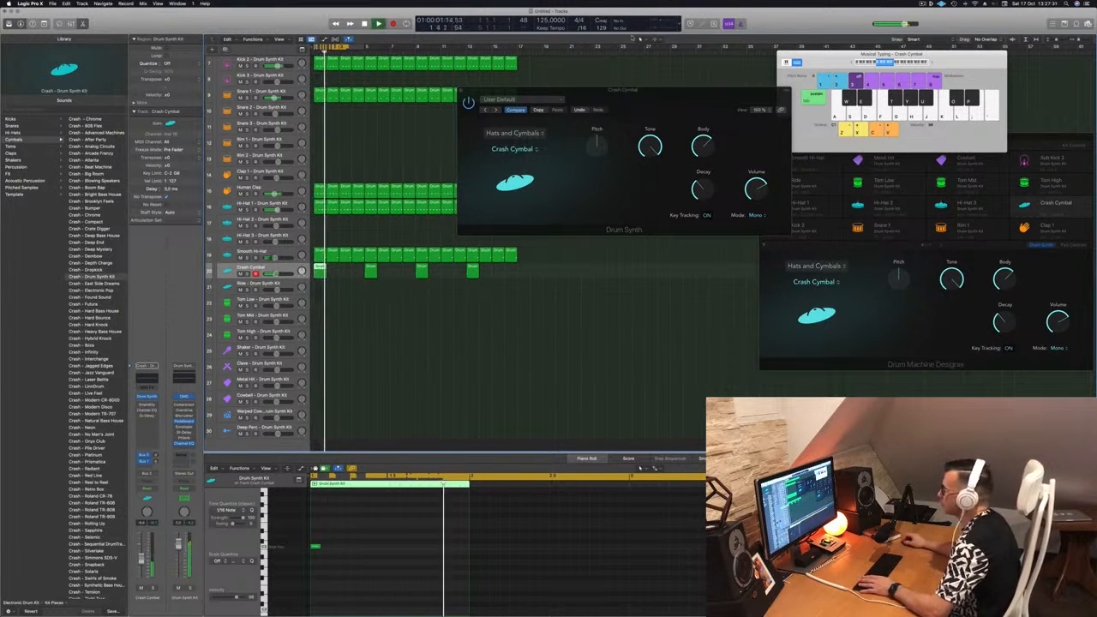
{"action": "left_click_drag", "start_coordinate": [651, 96], "coordinate": [628, 104]}
{"action": "left_click", "coordinate": [437, 97]}
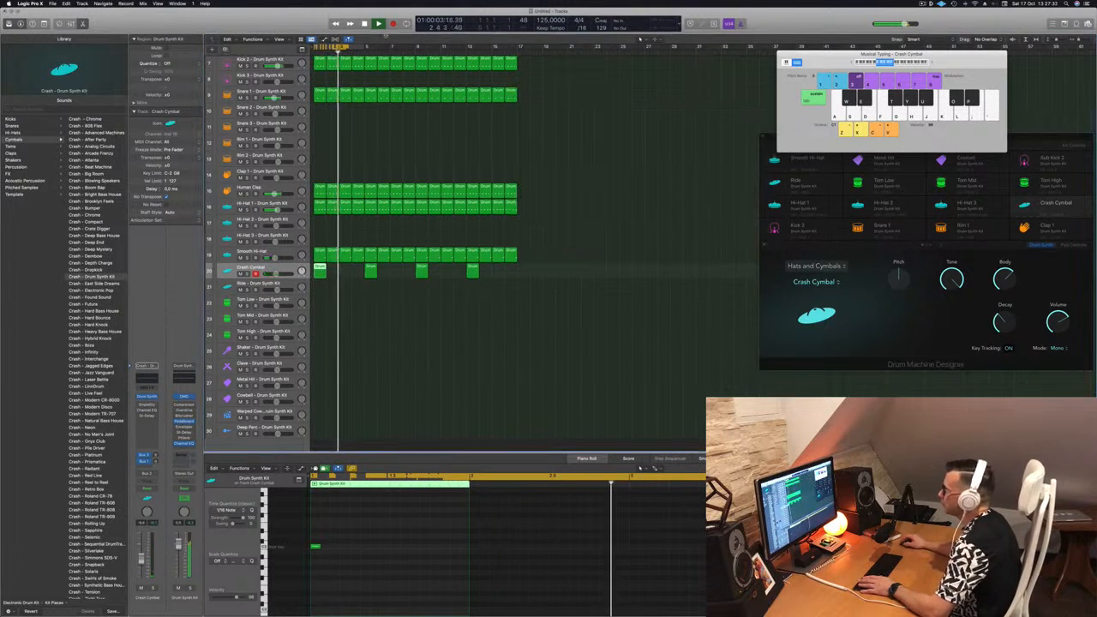
{"action": "left_click_drag", "start_coordinate": [364, 46], "coordinate": [516, 65]}
{"action": "key", "text": "space"}
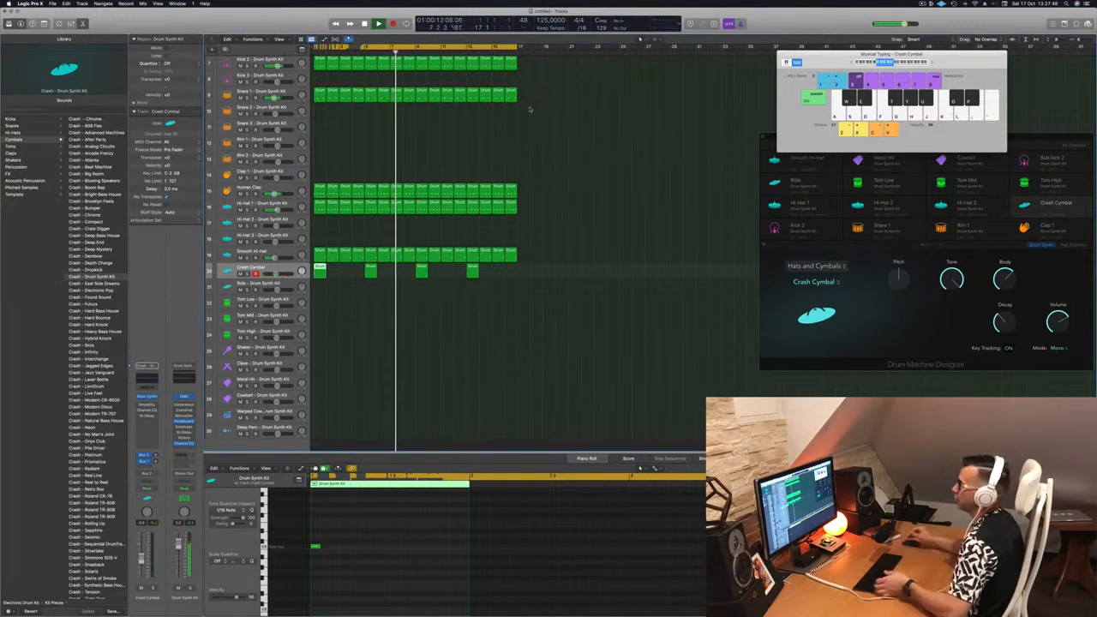
Select the Crash Cymbal track with all its regions while the beat plays.
{"action": "scroll", "coordinate": [467, 159], "scroll_direction": "up", "scroll_amount": 1}
{"action": "scroll", "coordinate": [467, 158], "scroll_direction": "up", "scroll_amount": 6}
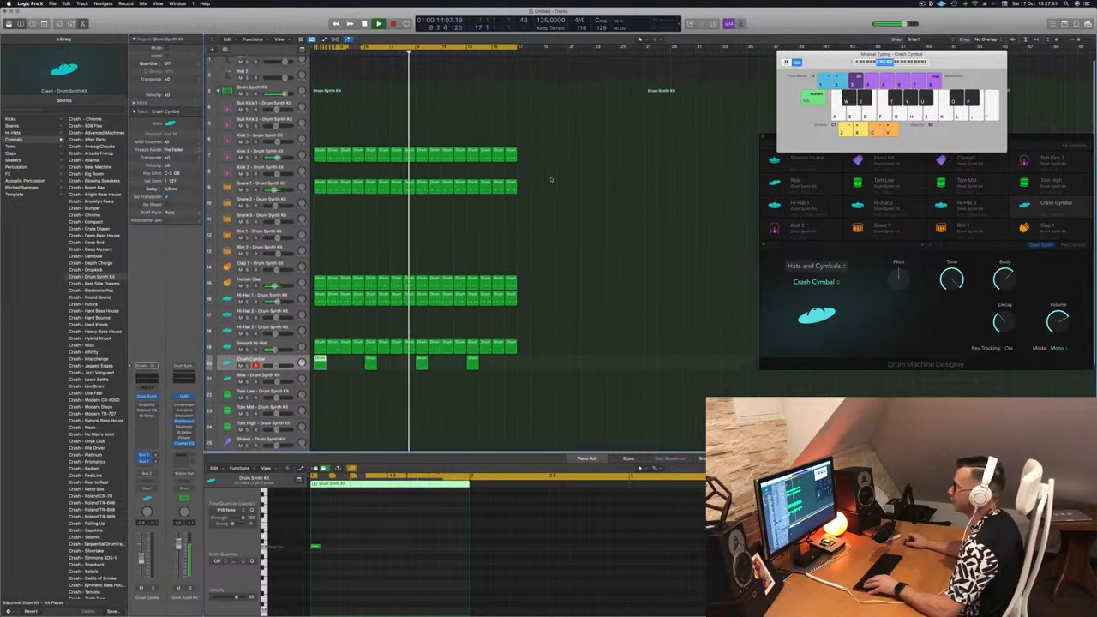
{"action": "left_click", "coordinate": [568, 240]}
{"action": "left_click", "coordinate": [290, 364]}
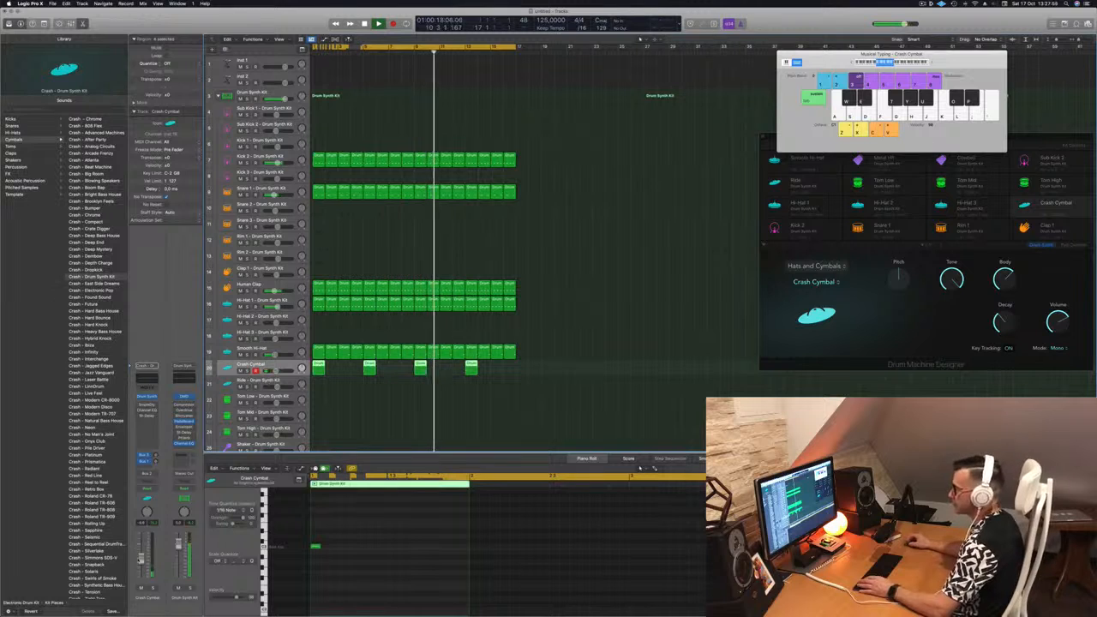
{"action": "scroll", "coordinate": [604, 287], "scroll_direction": "down", "scroll_amount": 5}
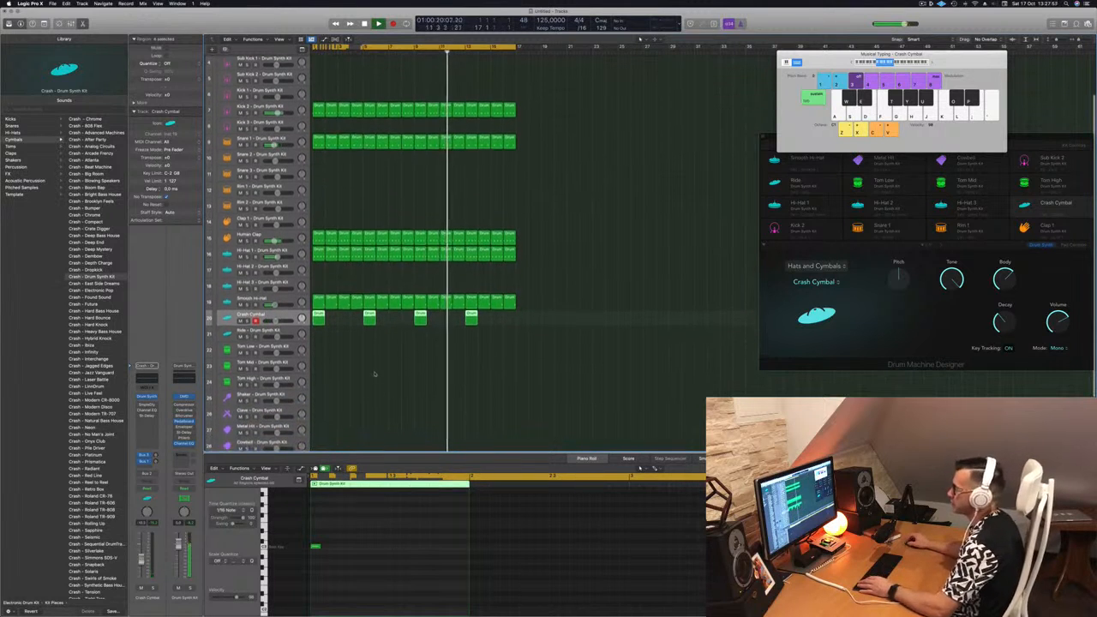
Copy the first Hi-Hat 1 region to bar 1 of the Ride track and shift its notes an eighth note earlier.
{"action": "key", "text": "space"}
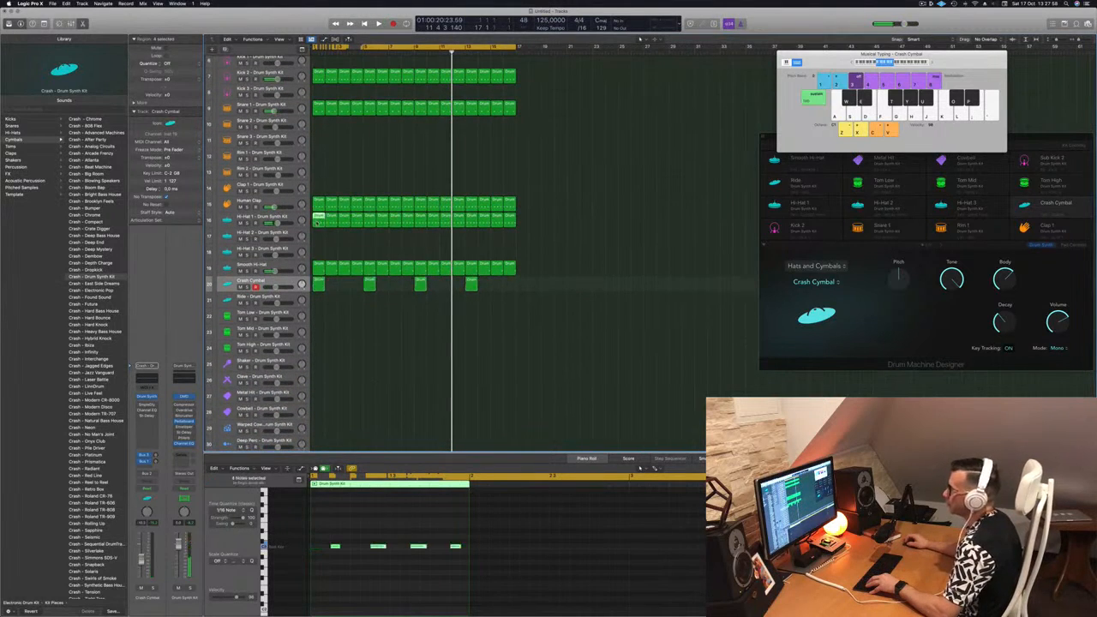
{"action": "left_click_drag", "start_coordinate": [318, 224], "coordinate": [319, 304]}
{"action": "key", "text": "space"}
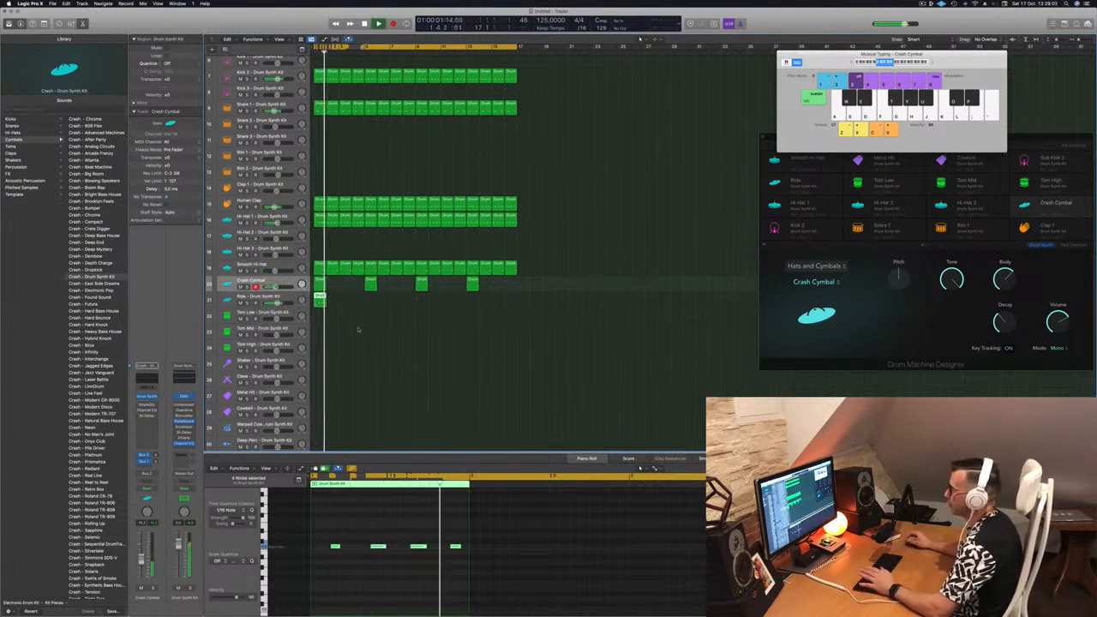
{"action": "left_click_drag", "start_coordinate": [330, 538], "coordinate": [548, 569]}
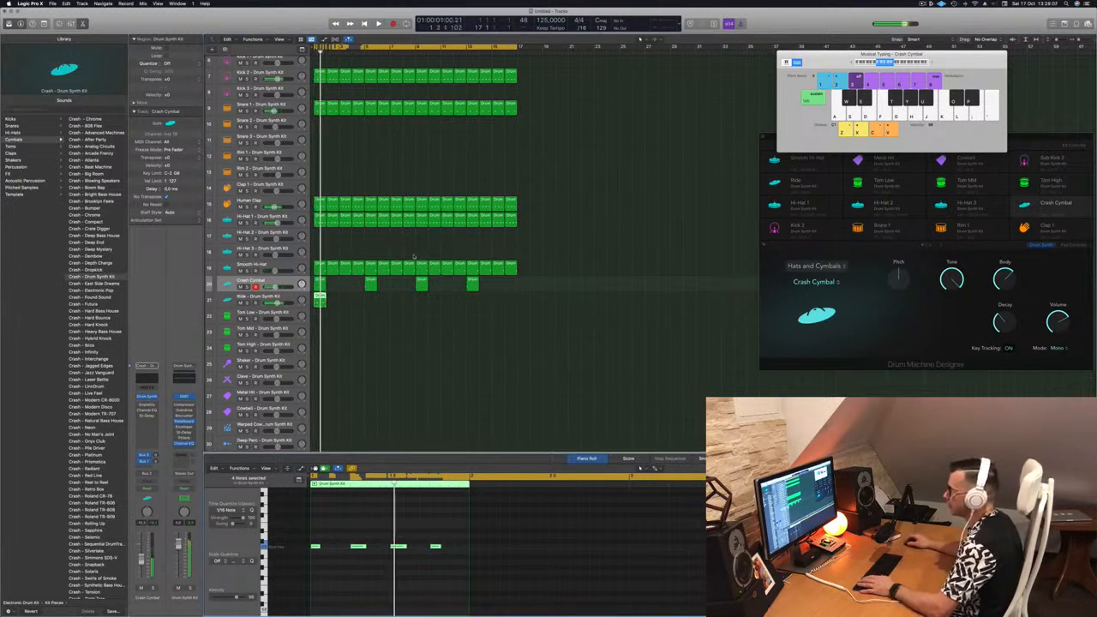
Open the Ride track's Drum Synth and change its sound from Bell Cymbal to Ride Cymbal.
{"action": "left_click", "coordinate": [290, 299]}
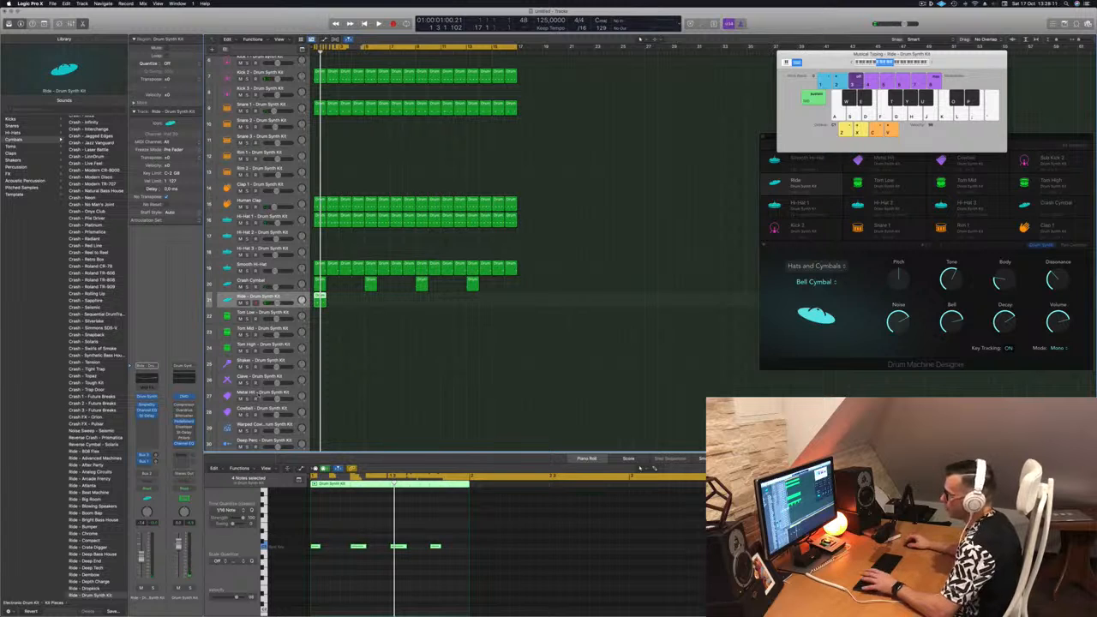
{"action": "left_click", "coordinate": [147, 397]}
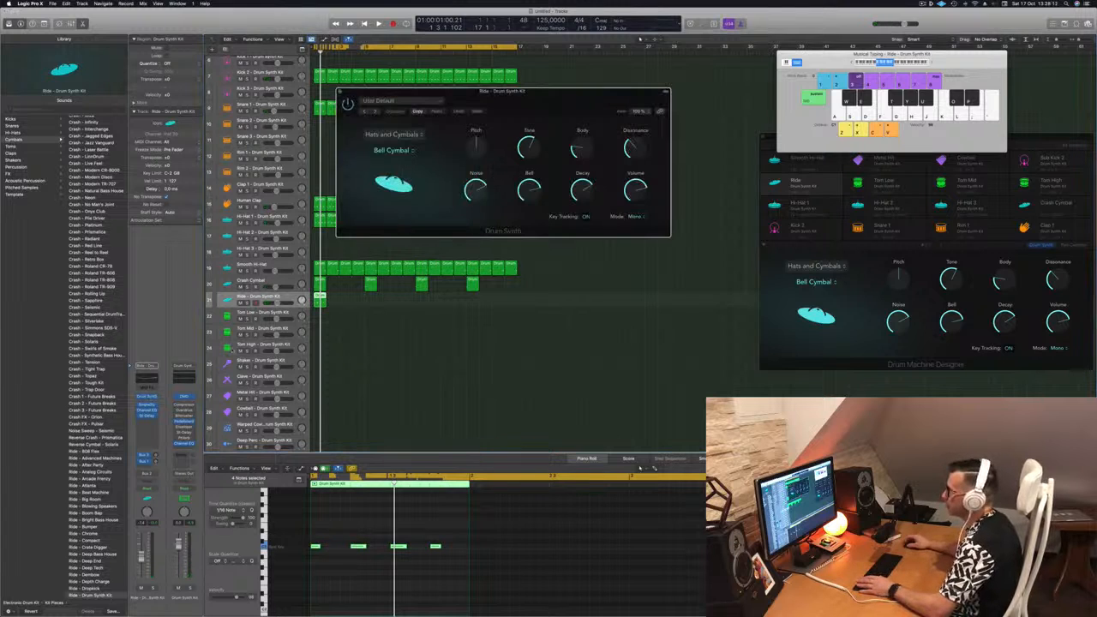
{"action": "left_click", "coordinate": [393, 150]}
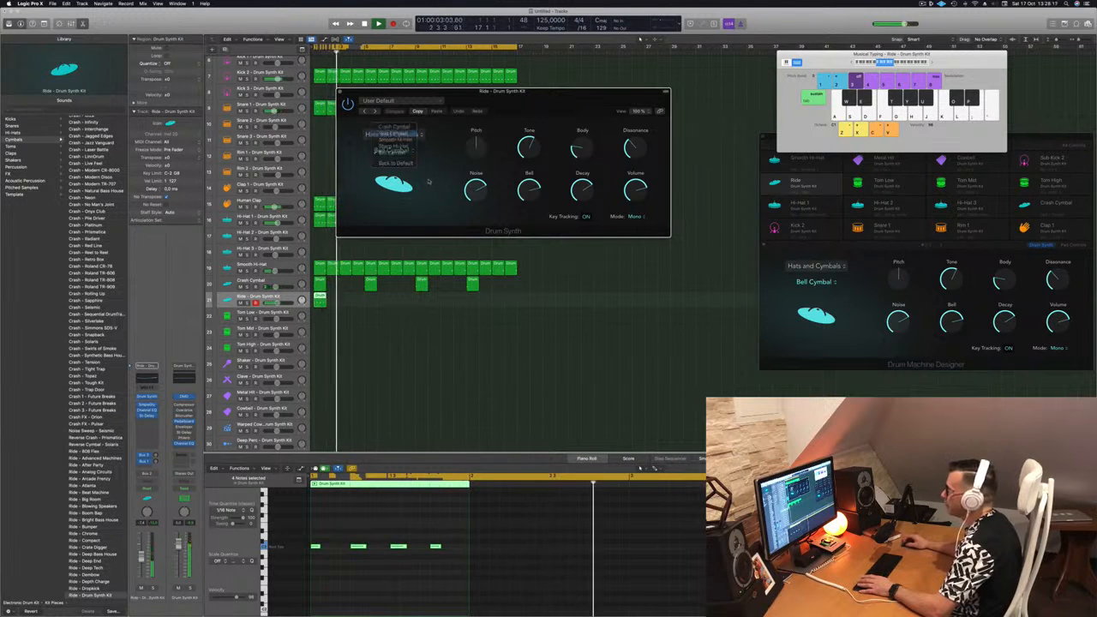
{"action": "left_click", "coordinate": [393, 133]}
{"action": "left_click_drag", "start_coordinate": [505, 91], "coordinate": [589, 91]}
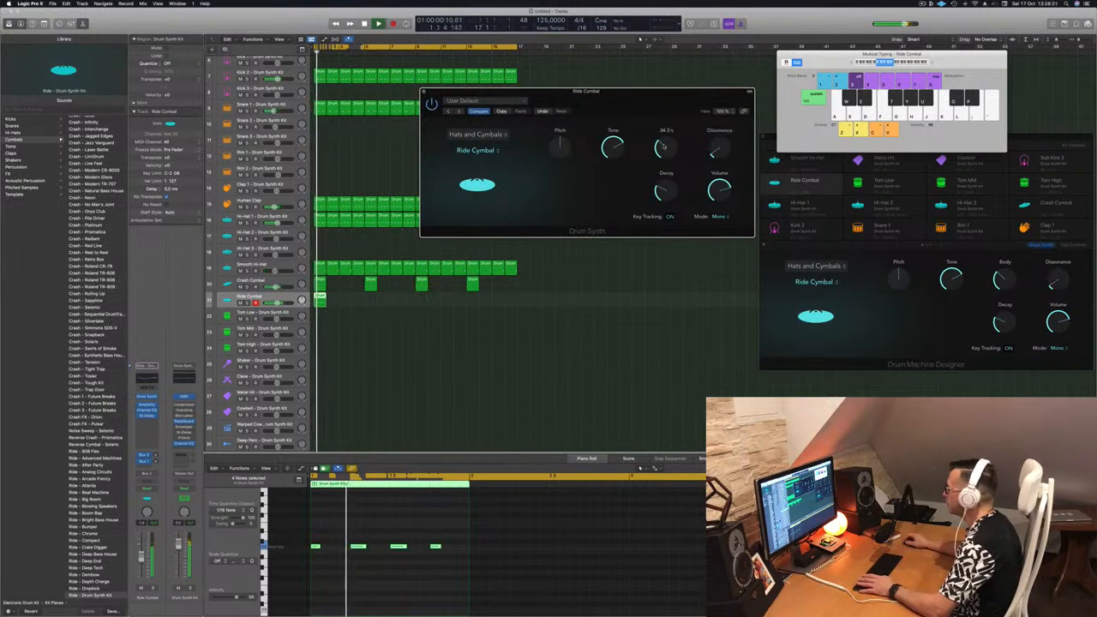
Raise the Ride Cymbal's Pitch, set its Tone, Body and Dissonance to zero, and shorten its Decay.
{"action": "left_click_drag", "start_coordinate": [614, 147], "coordinate": [620, 146]}
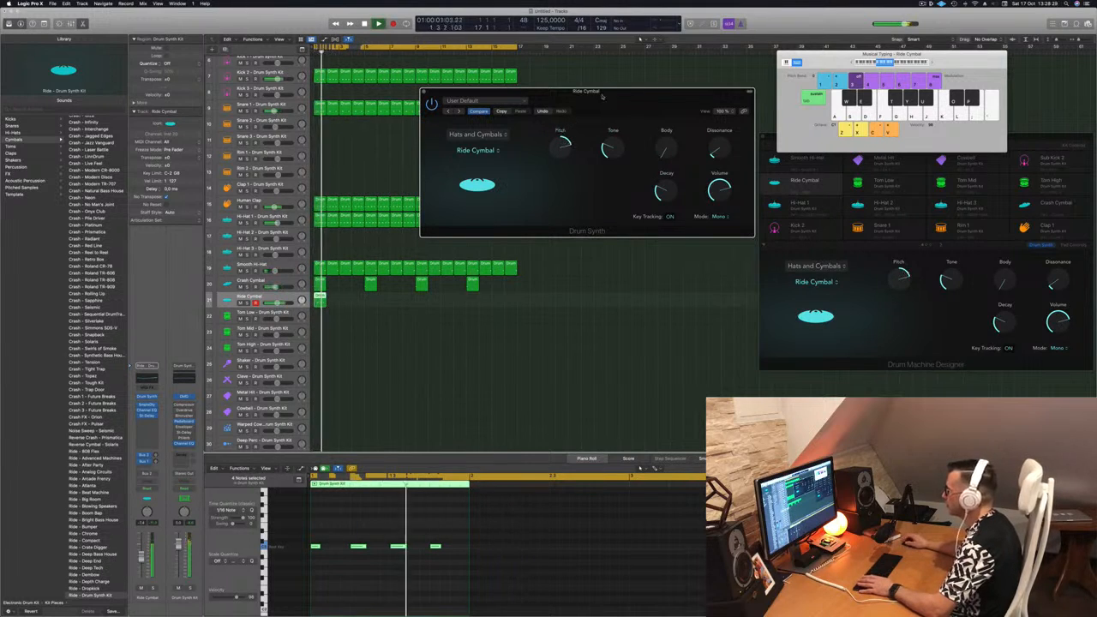
{"action": "left_click_drag", "start_coordinate": [597, 96], "coordinate": [452, 111]}
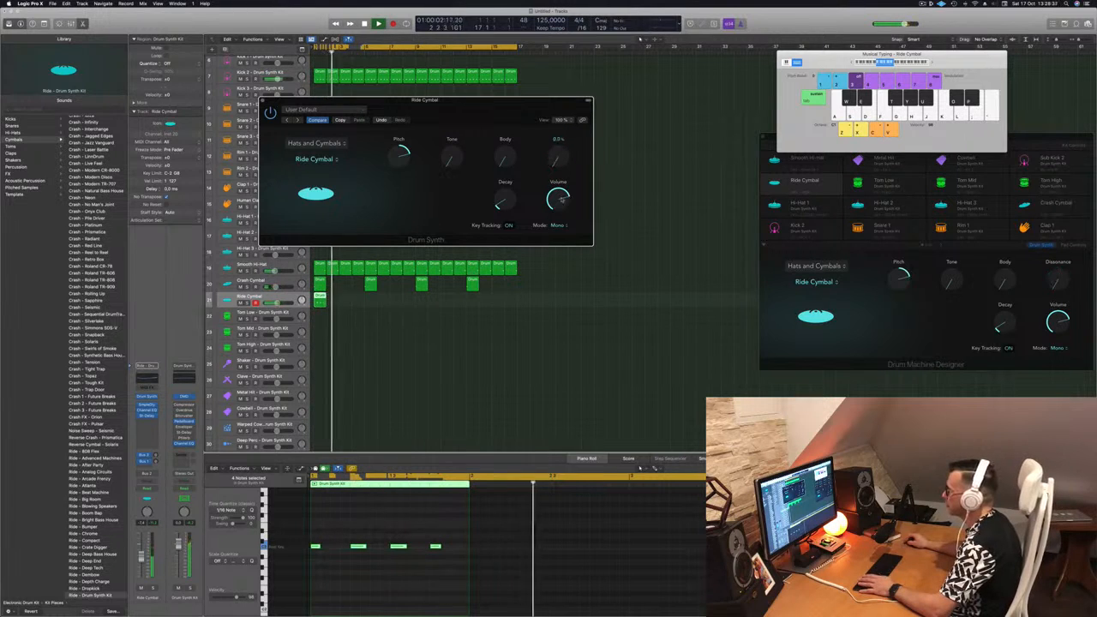
{"action": "left_click_drag", "start_coordinate": [441, 110], "coordinate": [722, 119]}
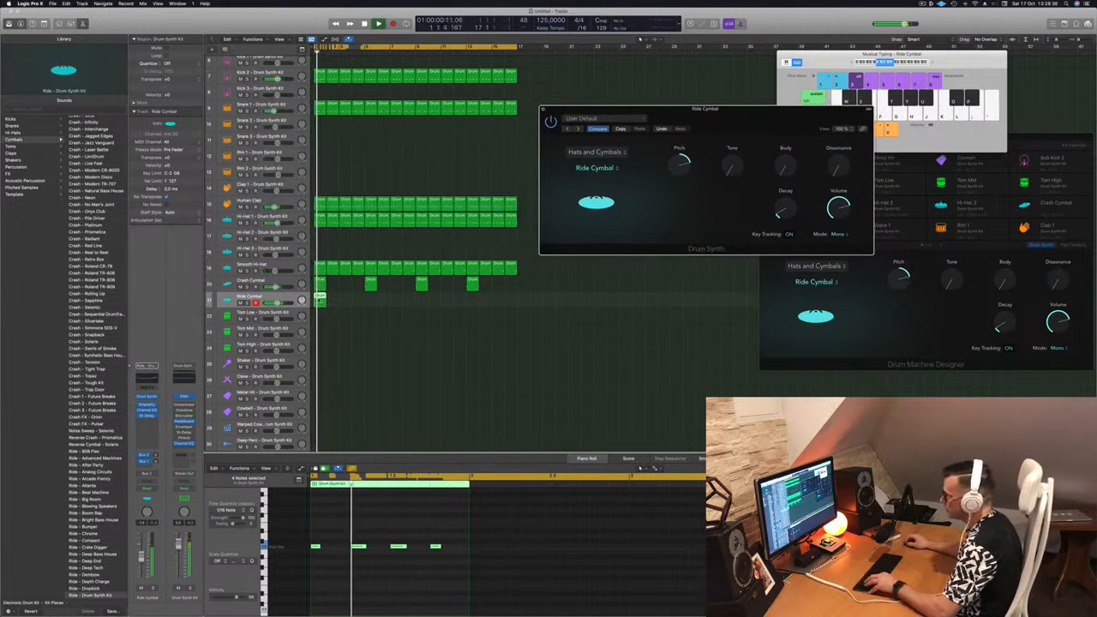
Duplicate the one-bar Ride Cymbal region until it fills all 16 bars, and restart playback.
{"action": "left_click_drag", "start_coordinate": [324, 298], "coordinate": [426, 304]}
{"action": "key", "text": "space"}
{"action": "left_click_drag", "start_coordinate": [745, 117], "coordinate": [544, 143]}
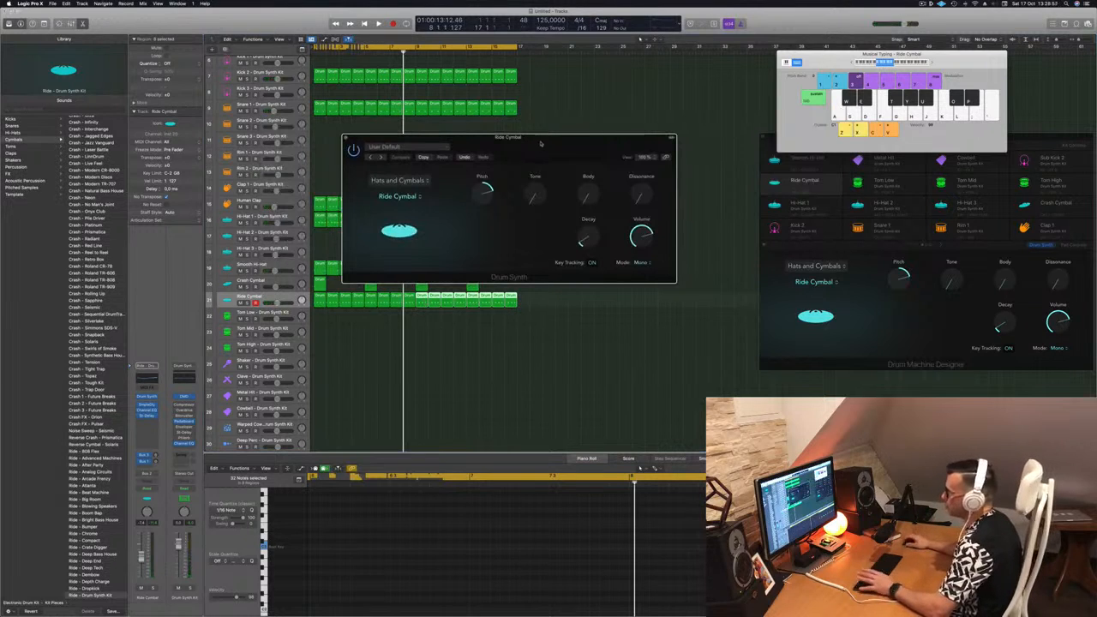
{"action": "key", "text": "space"}
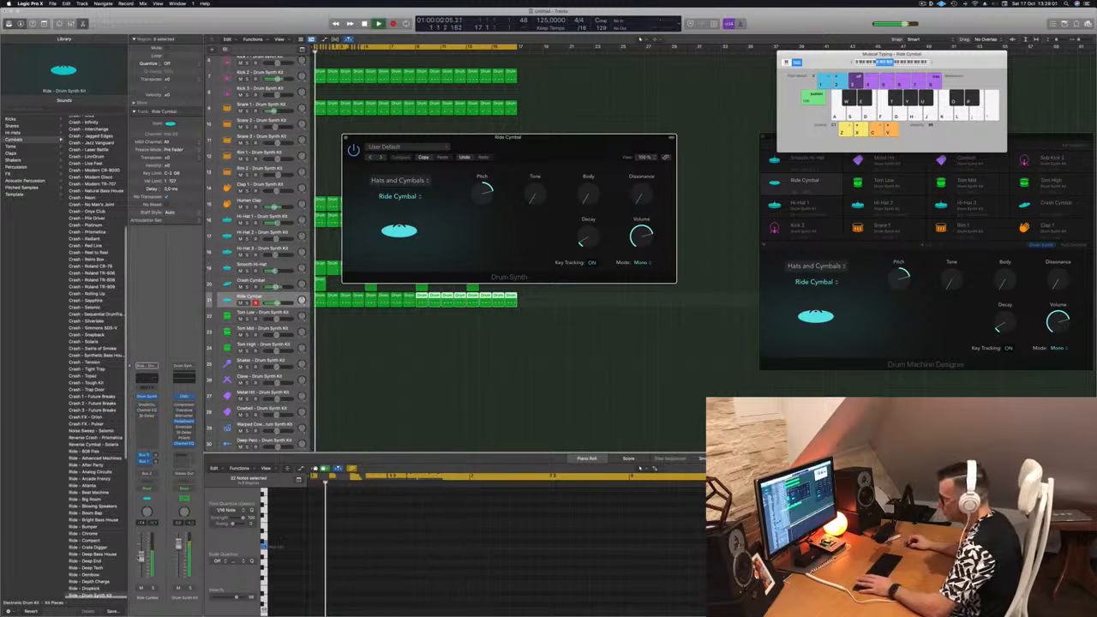
Lower the Ride Cymbal's Pitch to near zero and select all of its regions across the 16 bars.
{"action": "left_click", "coordinate": [503, 195]}
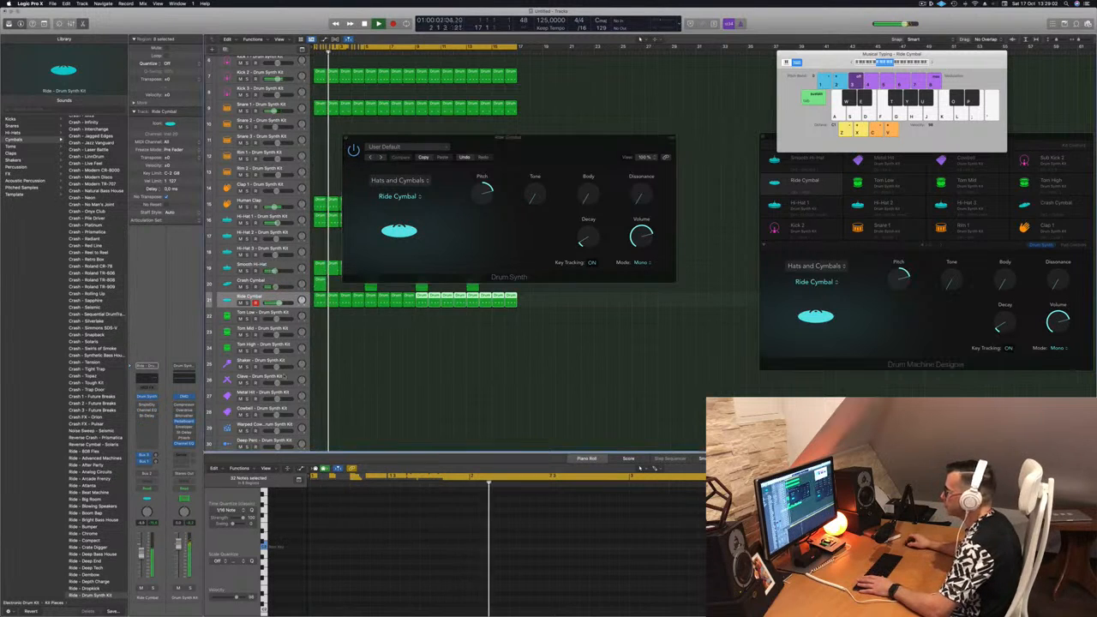
{"action": "left_click_drag", "start_coordinate": [502, 196], "coordinate": [476, 219]}
{"action": "left_click_drag", "start_coordinate": [514, 138], "coordinate": [872, 138]}
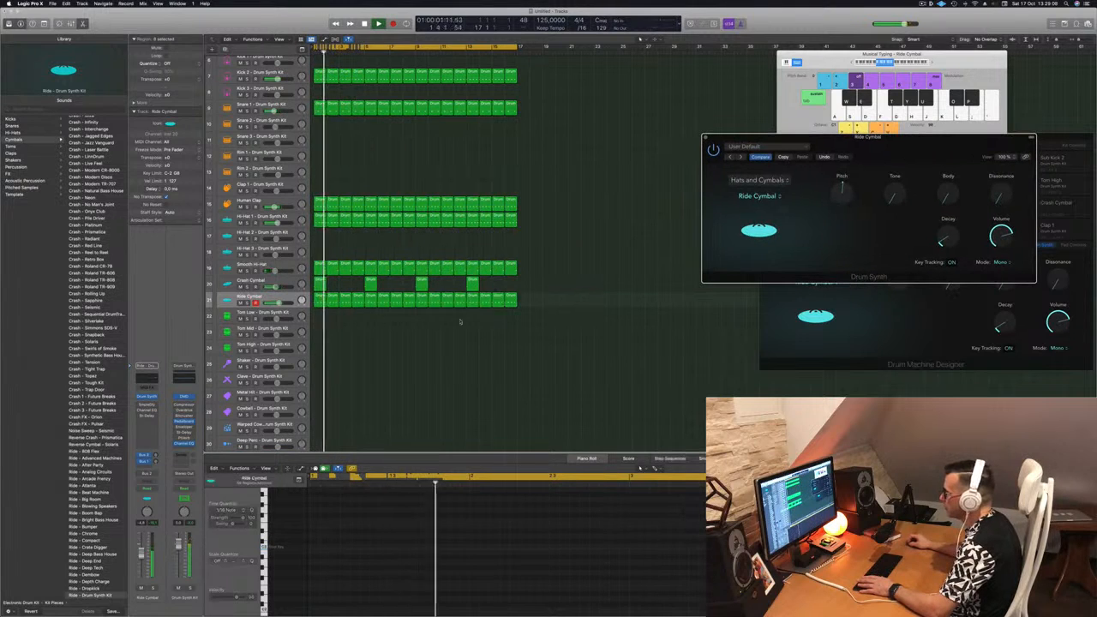
{"action": "left_click_drag", "start_coordinate": [315, 316], "coordinate": [565, 301]}
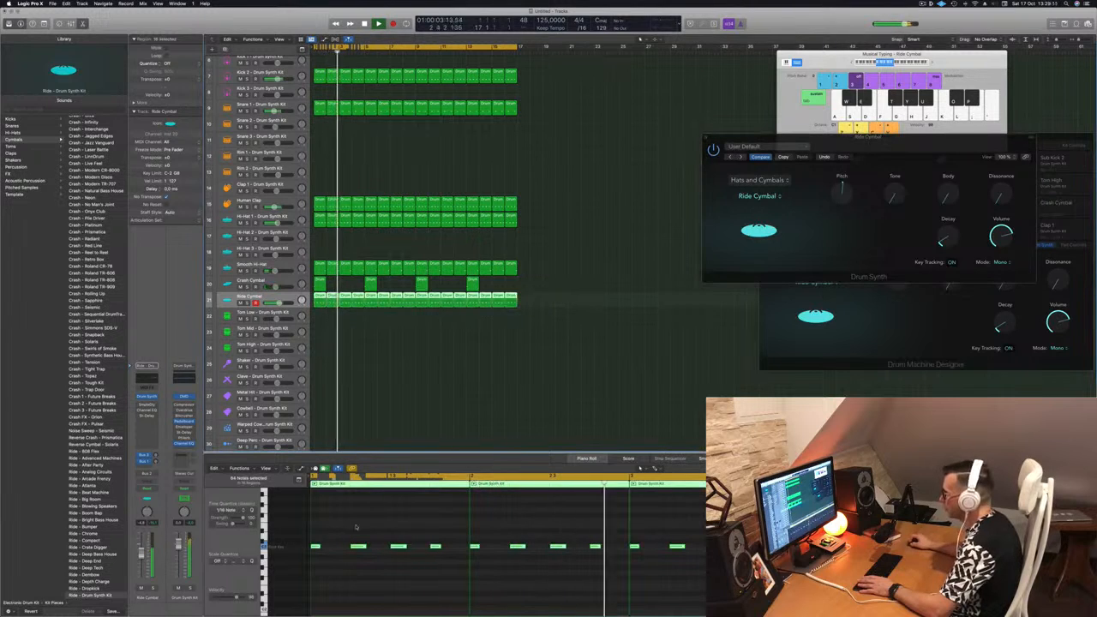
{"action": "left_click_drag", "start_coordinate": [737, 137], "coordinate": [442, 149]}
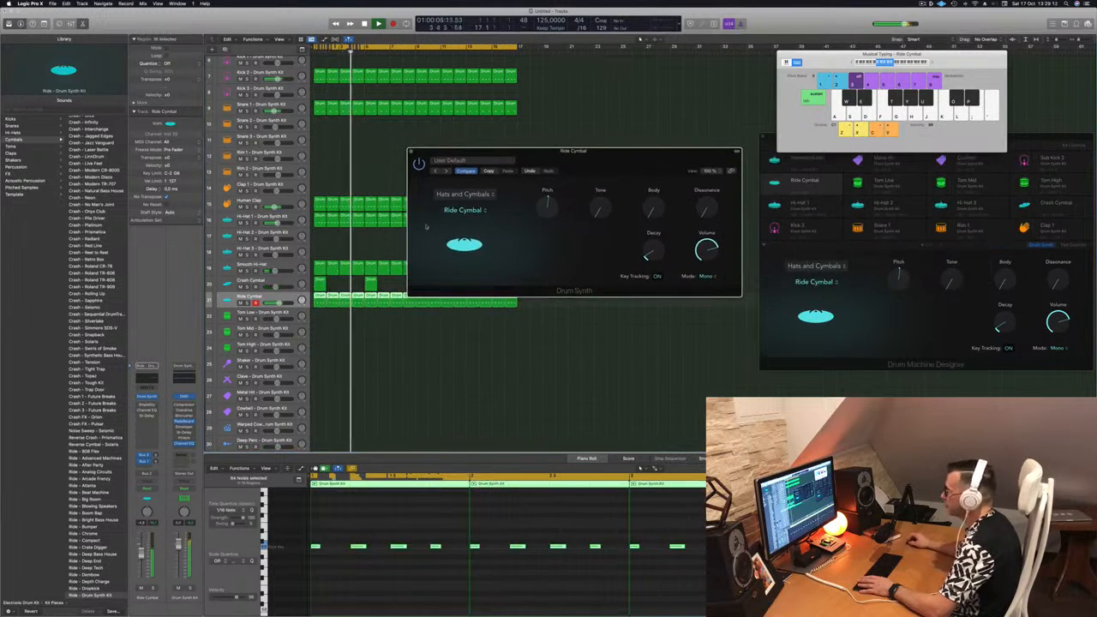
Try the Bell Cymbal sound on the ride track and switch back to Ride Cymbal.
{"action": "left_click", "coordinate": [463, 210]}
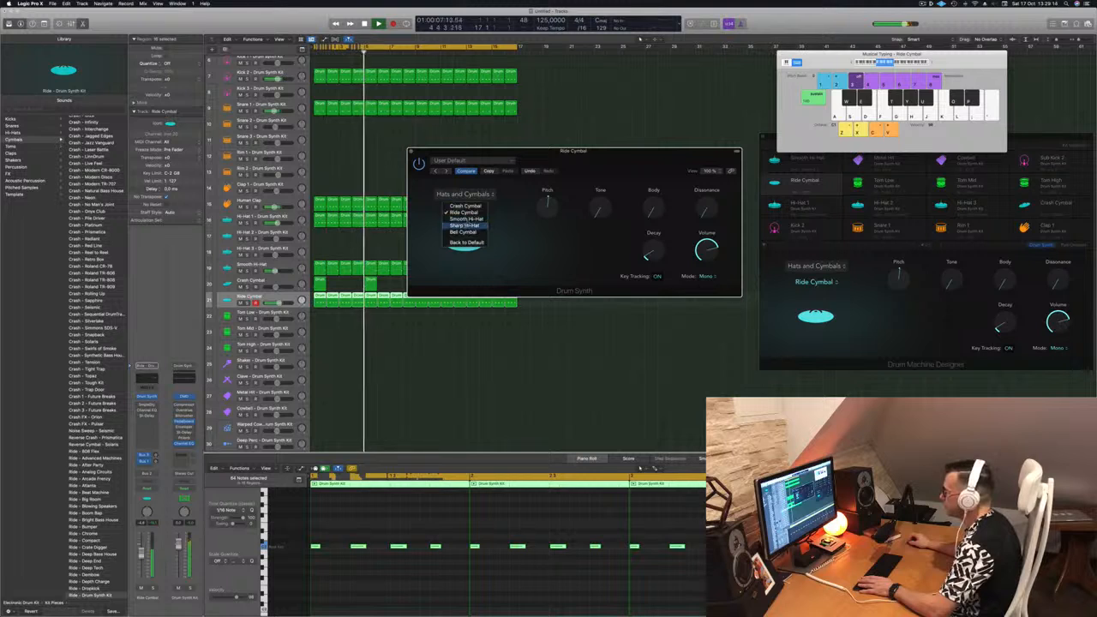
{"action": "left_click", "coordinate": [464, 231]}
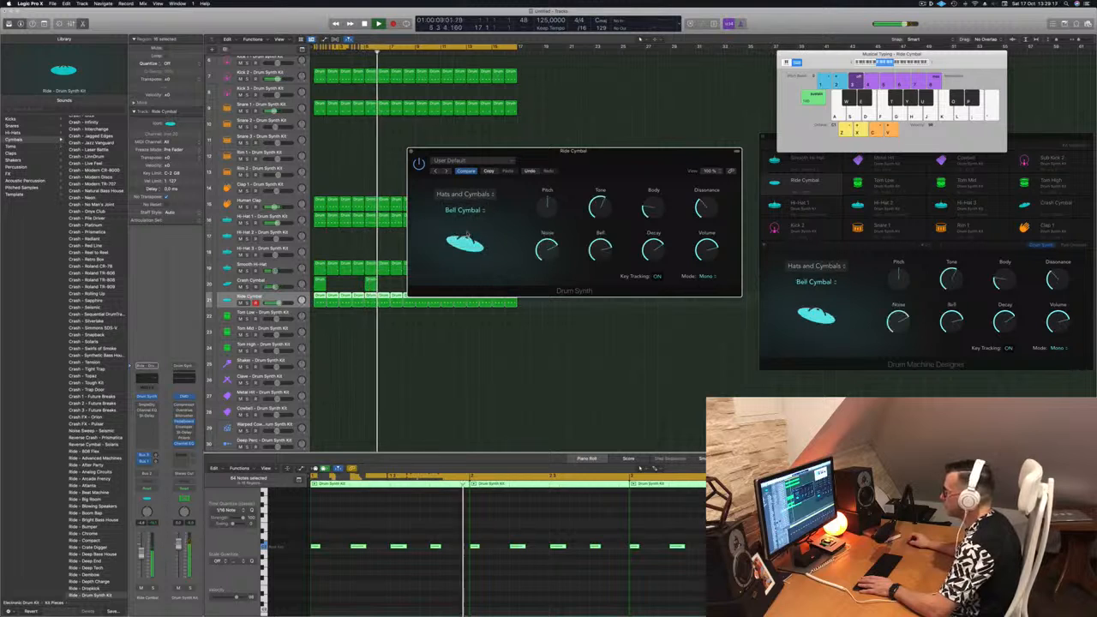
{"action": "left_click", "coordinate": [467, 210]}
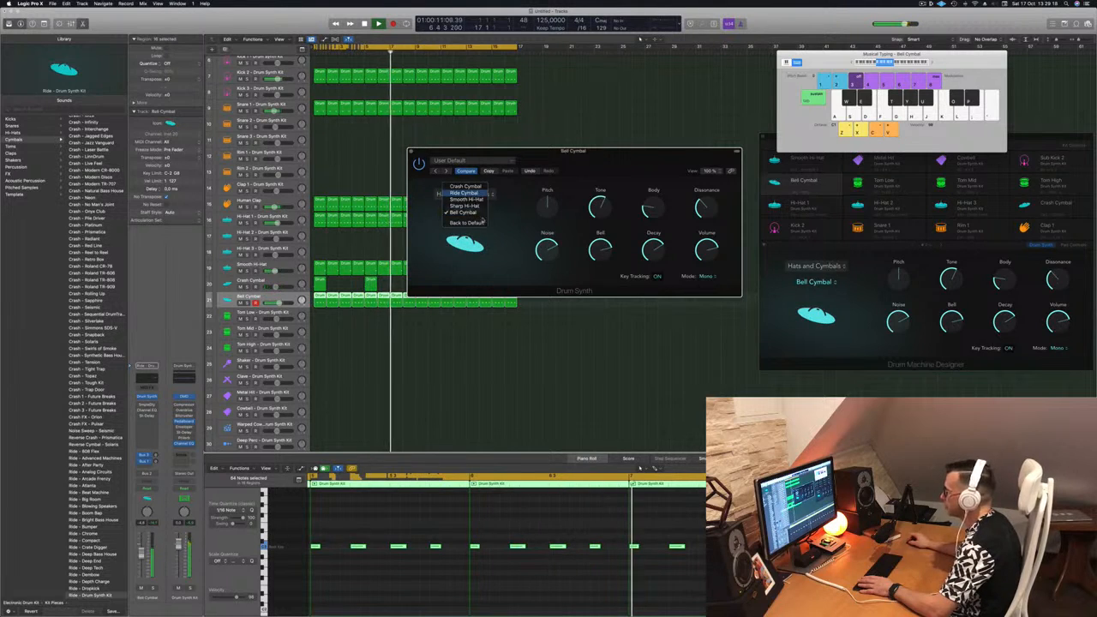
{"action": "left_click", "coordinate": [467, 200]}
Try a higher Tone and a Body of about 34% on the Ride Cymbal, and return both to zero.
{"action": "mouse_move", "coordinate": [546, 207]}
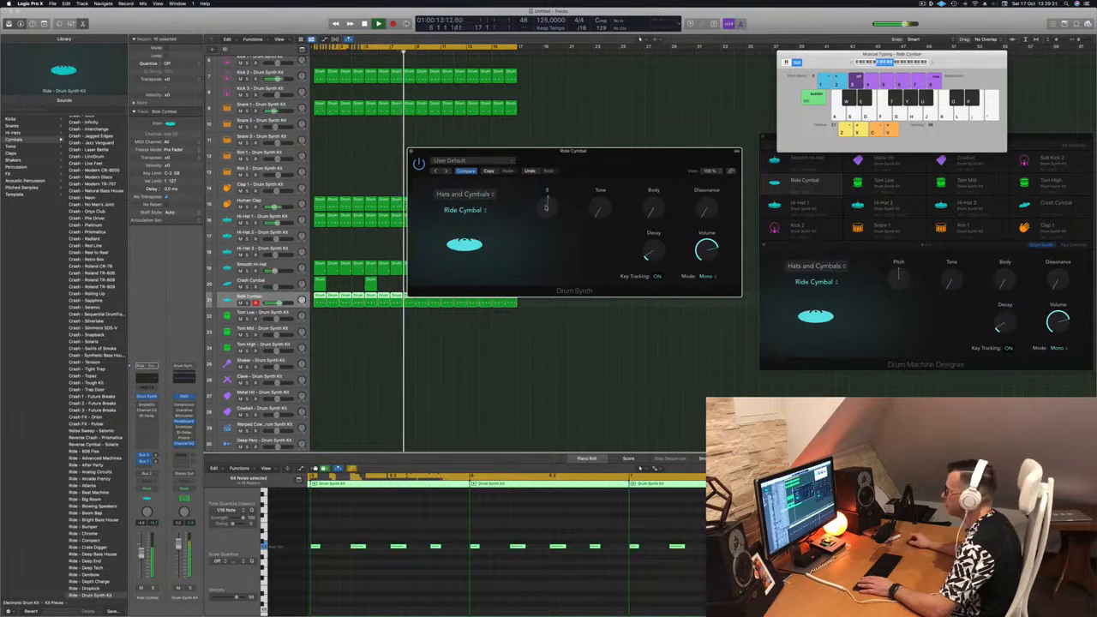
{"action": "left_click_drag", "start_coordinate": [600, 208], "coordinate": [619, 149]}
{"action": "left_click_drag", "start_coordinate": [652, 207], "coordinate": [654, 180]}
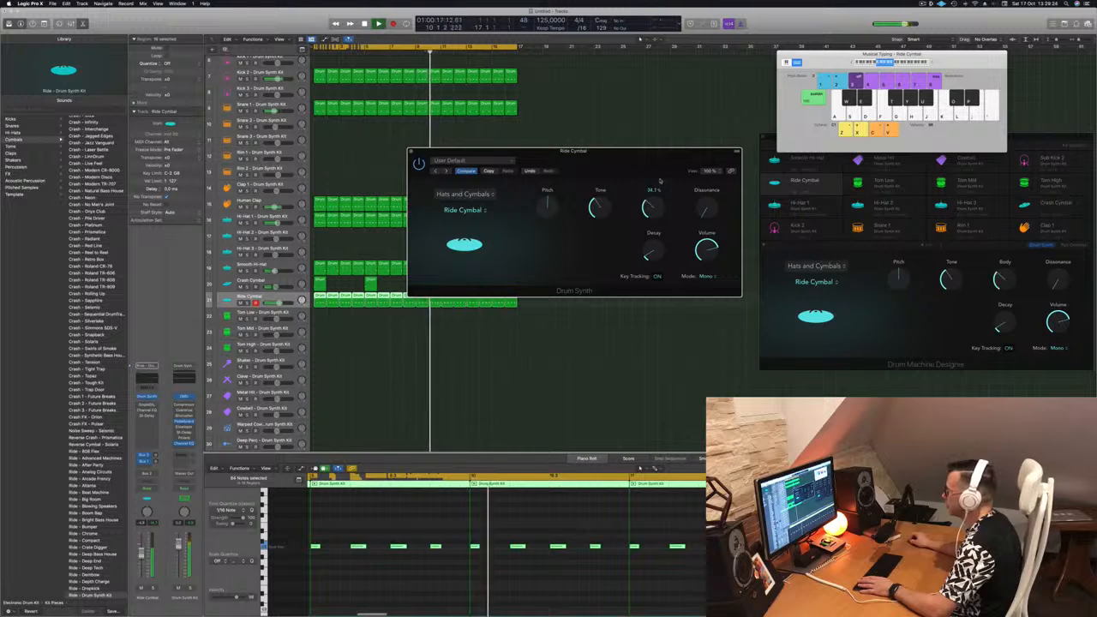
{"action": "left_click_drag", "start_coordinate": [600, 208], "coordinate": [600, 236]}
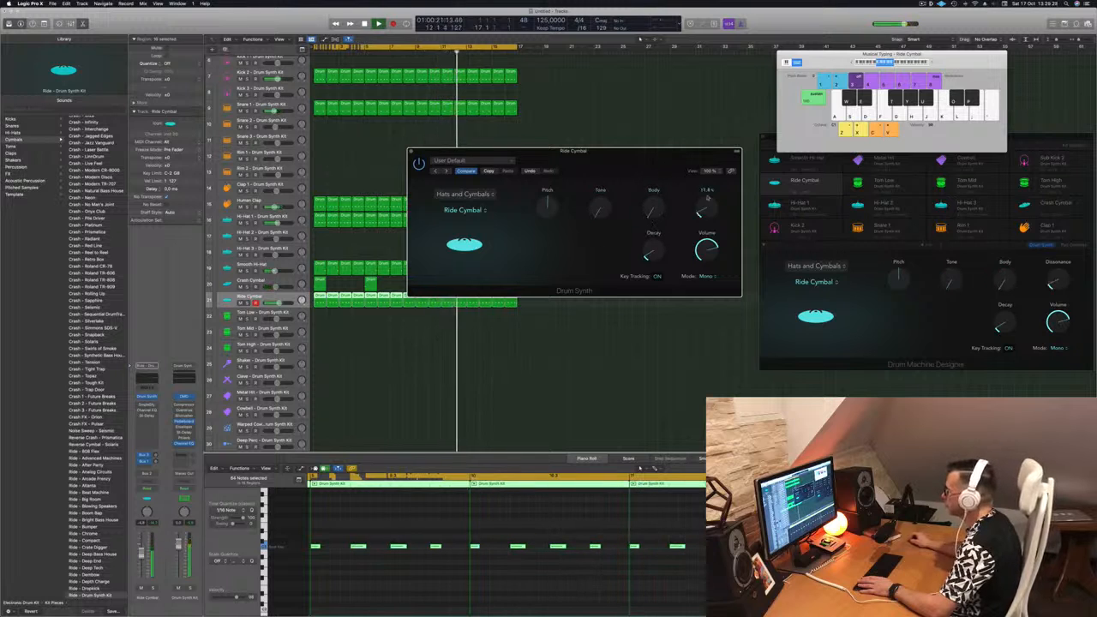
Raise the Ride Cymbal's Dissonance to about 25%, lengthen its Decay, and close its Drum Synth window.
{"action": "left_click_drag", "start_coordinate": [712, 110], "coordinate": [713, 194]}
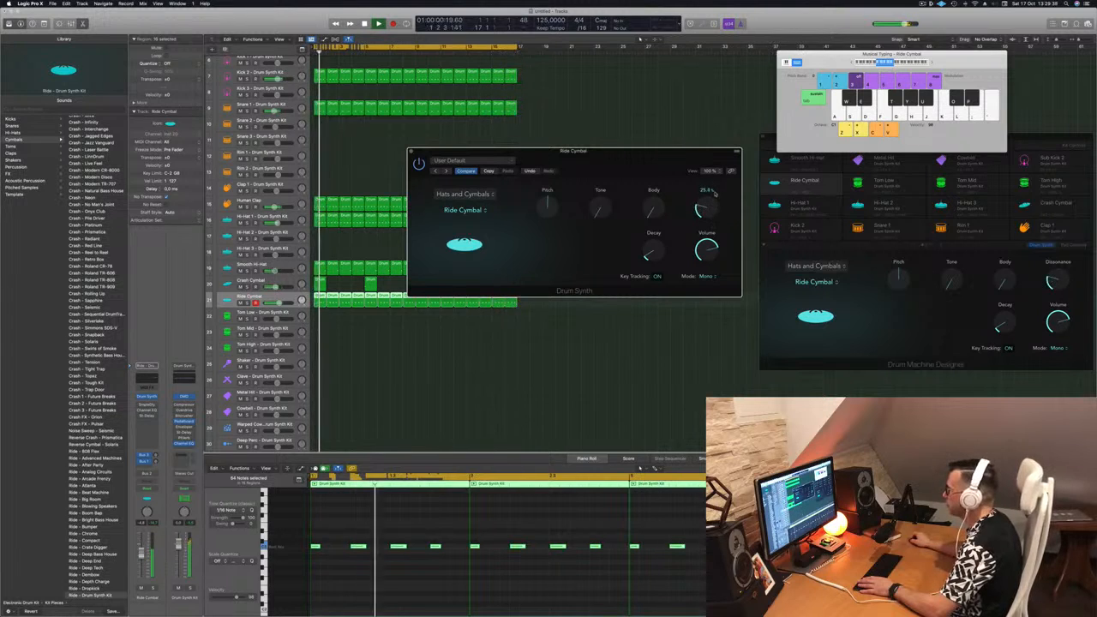
{"action": "left_click_drag", "start_coordinate": [649, 265], "coordinate": [648, 252]}
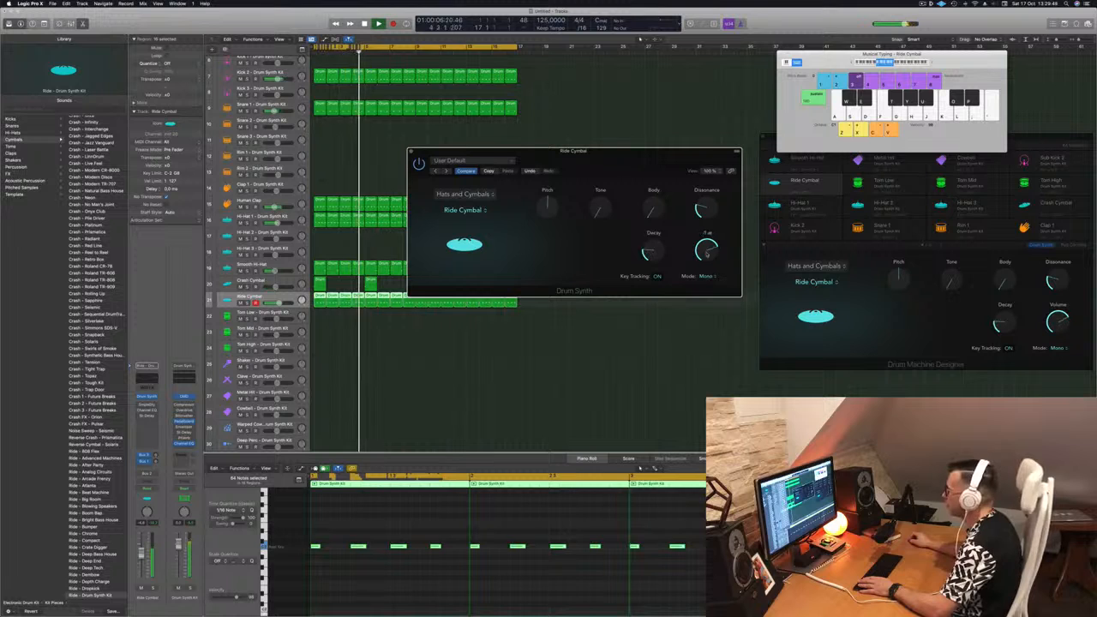
{"action": "left_click_drag", "start_coordinate": [411, 151], "coordinate": [547, 156]}
{"action": "left_click", "coordinate": [549, 156]}
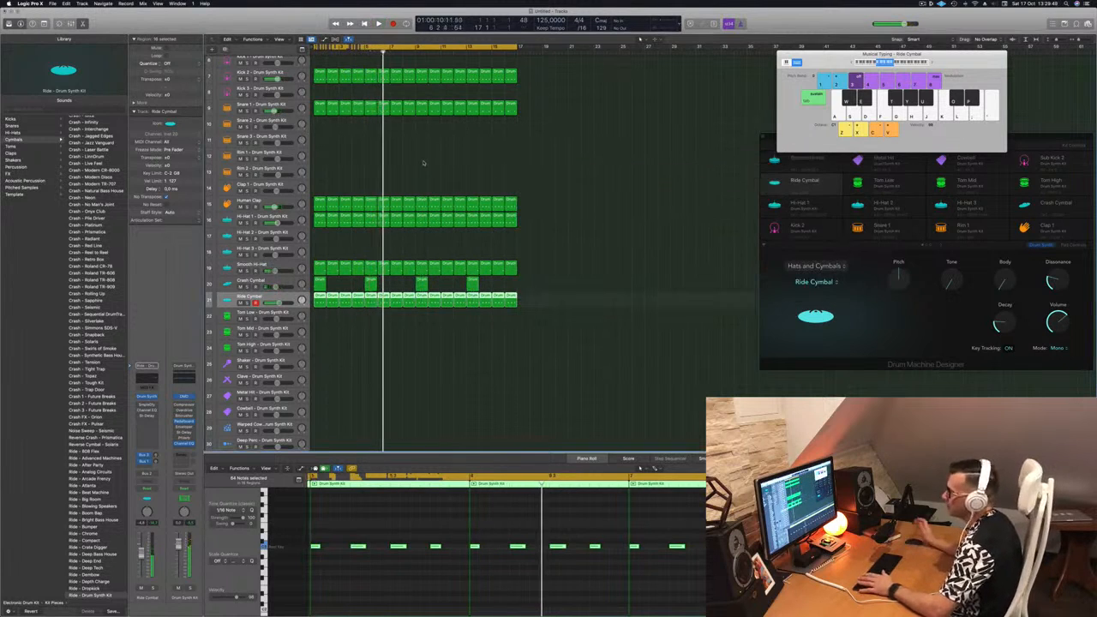
Copy the first Ride Cymbal region to the Tom Low track, reduce it to one note, and move that note lower and later in beat four.
{"action": "key", "text": "space"}
{"action": "left_click", "coordinate": [363, 377]}
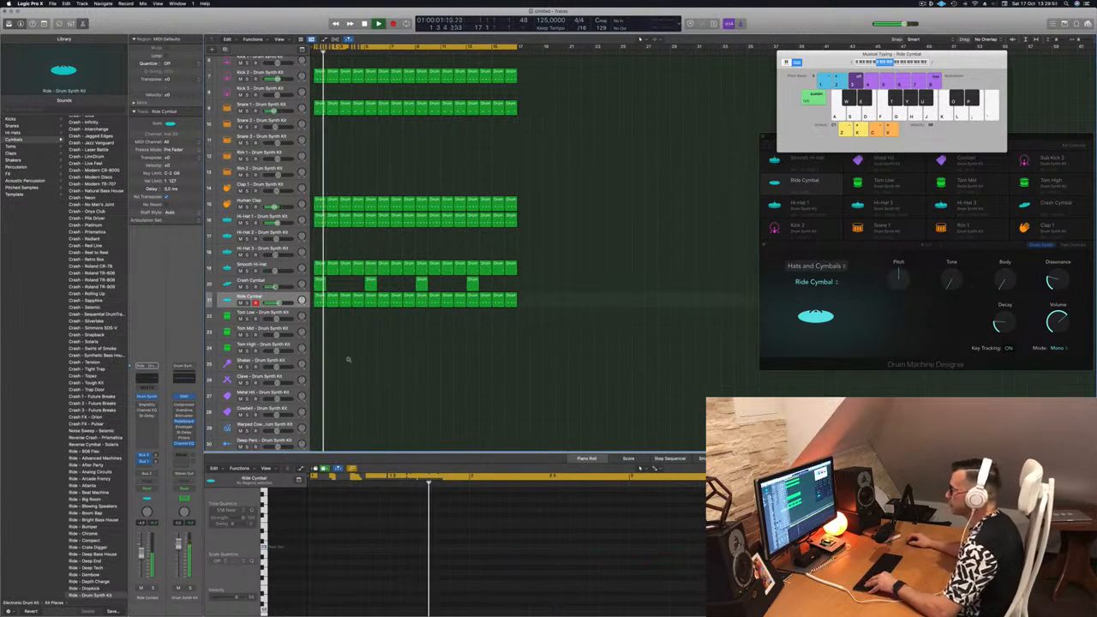
{"action": "scroll", "coordinate": [353, 359], "scroll_direction": "down", "scroll_amount": 2}
{"action": "scroll", "coordinate": [354, 359], "scroll_direction": "down", "scroll_amount": 3}
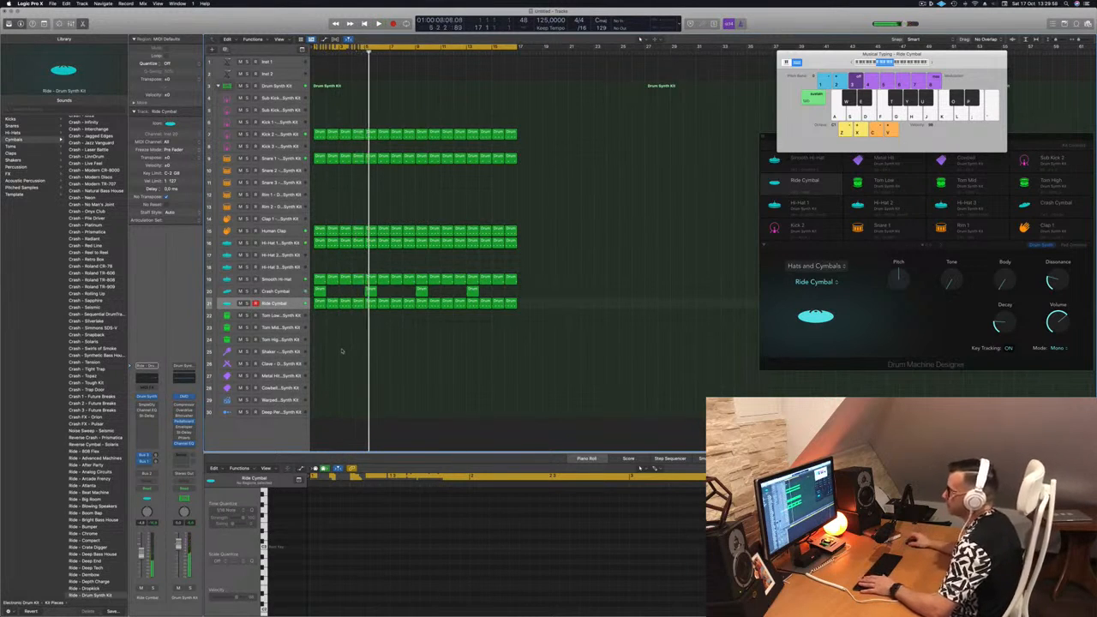
{"action": "left_click_drag", "start_coordinate": [317, 305], "coordinate": [317, 317]}
{"action": "left_click_drag", "start_coordinate": [312, 534], "coordinate": [426, 572]}
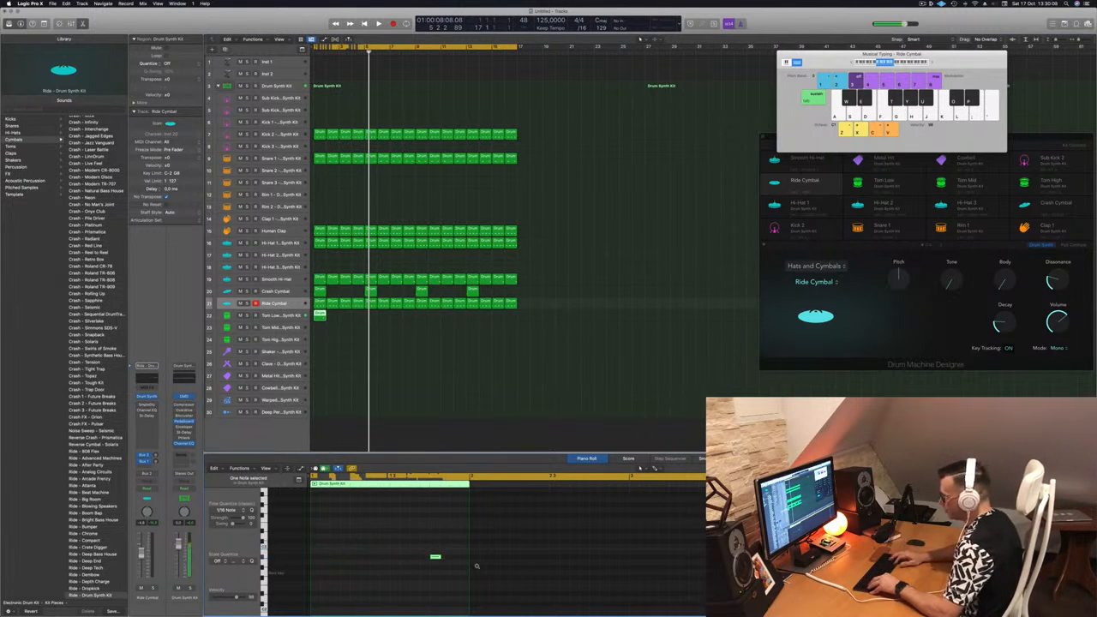
{"action": "key", "text": "space"}
{"action": "key", "text": "space"}
{"action": "key", "text": "space"}
{"action": "key", "text": "alt+Right"}
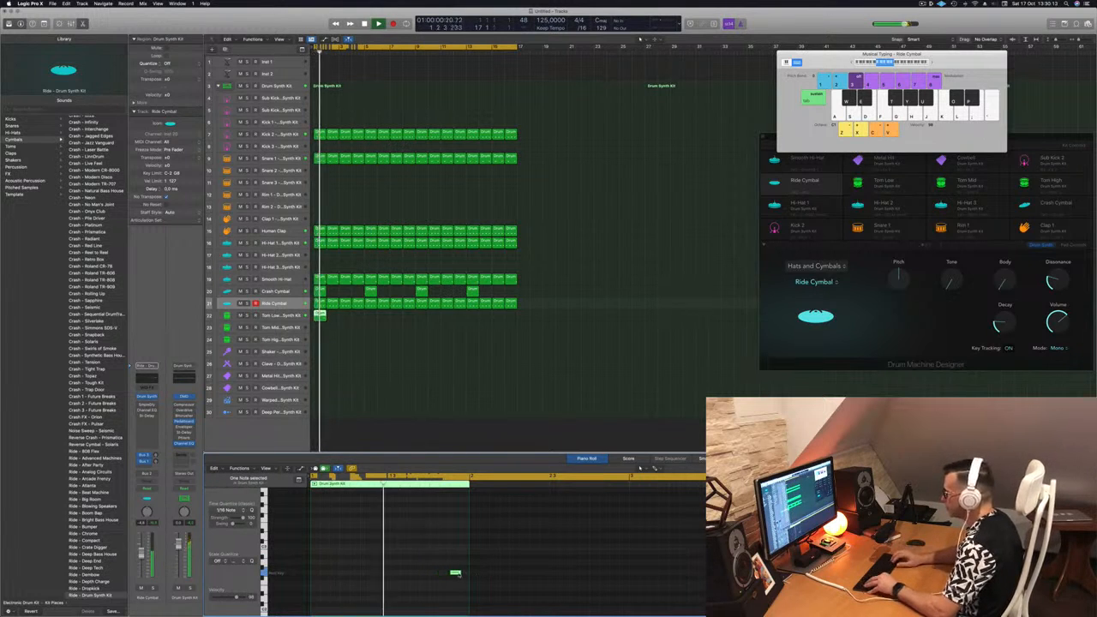
{"action": "key", "text": "alt+Right"}
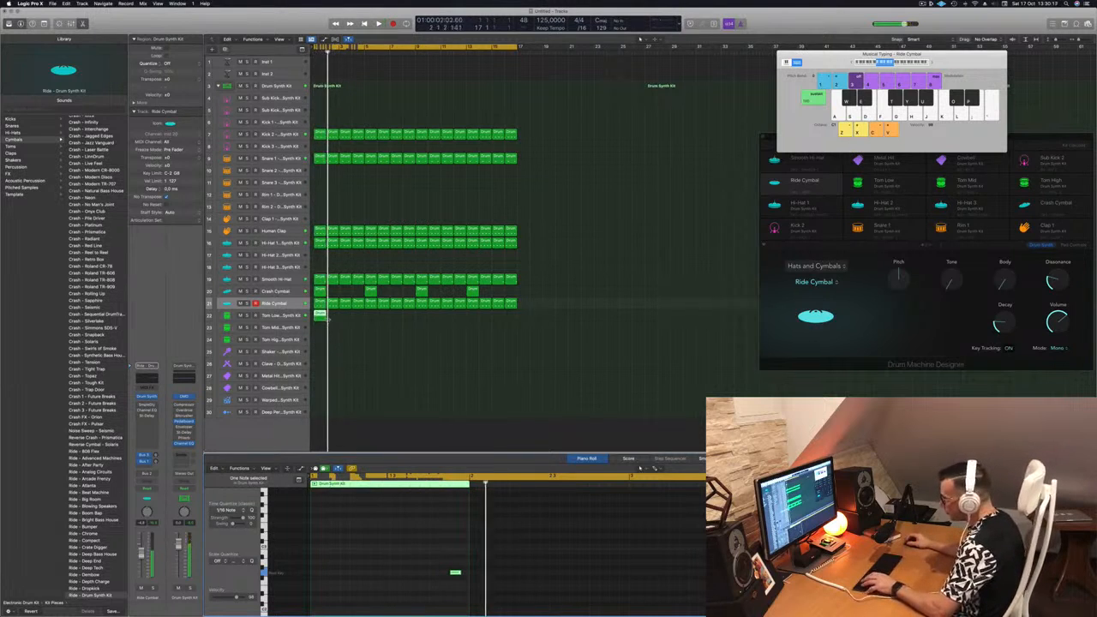
Duplicate the one-bar Tom Low region across all 16 bars, and select the Tom Low track with nothing left selected in the arrangement.
{"action": "left_click_drag", "start_coordinate": [329, 318], "coordinate": [372, 320]}
{"action": "left_click_drag", "start_coordinate": [445, 318], "coordinate": [424, 323]}
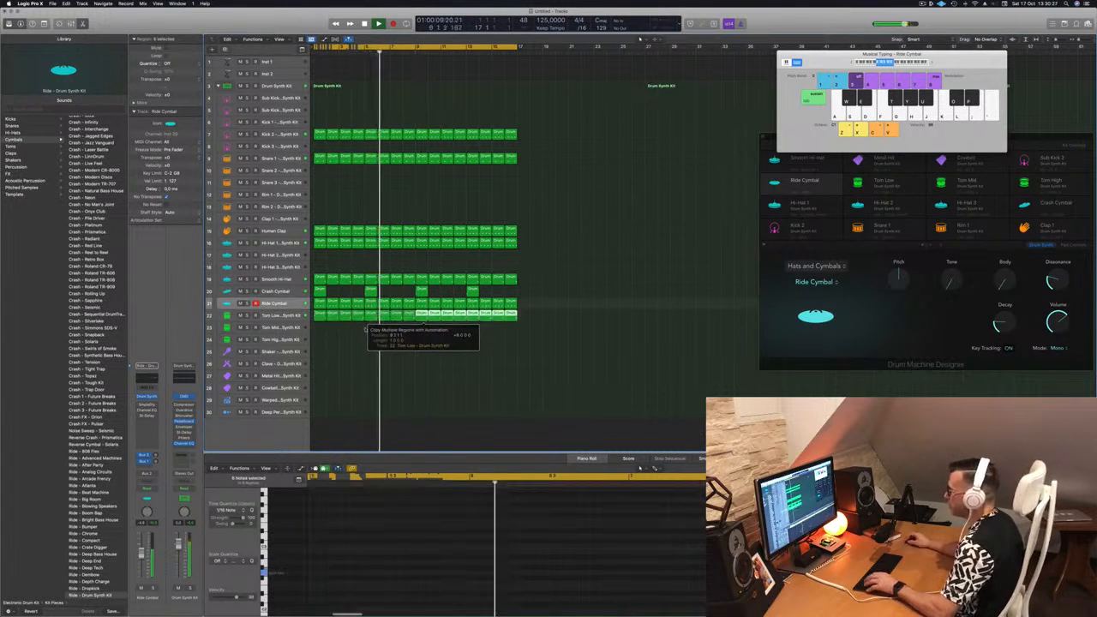
{"action": "key", "text": "Return"}
{"action": "key", "text": "Down"}
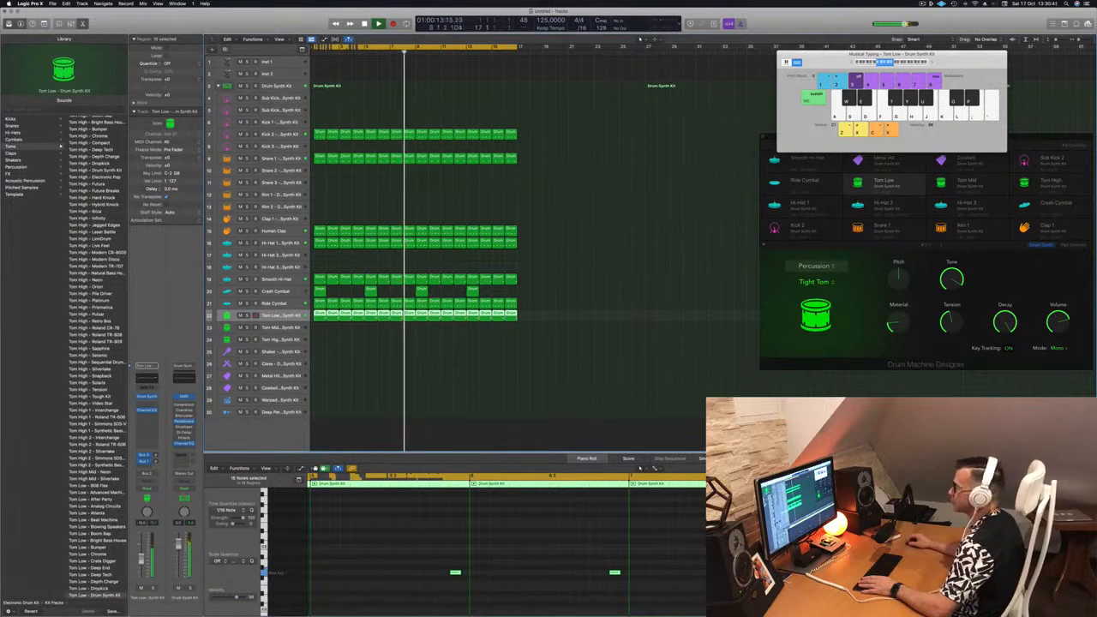
{"action": "left_click", "coordinate": [662, 242]}
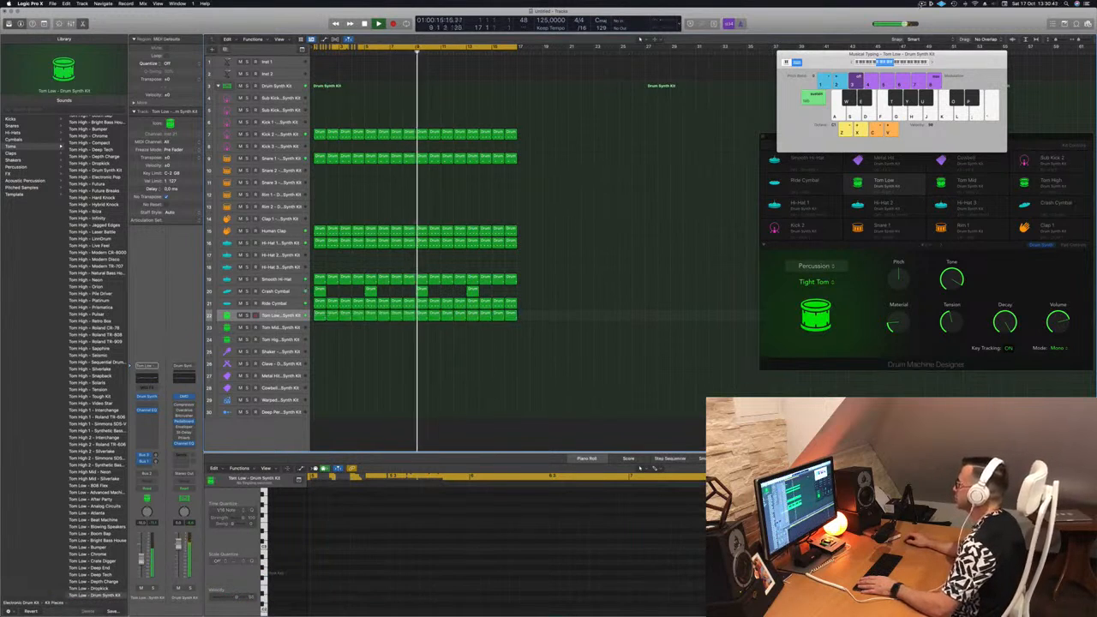
Copy the first Tom Low region to the Tom Mid track and rework it into two notes, a half beat before and exactly on beat three.
{"action": "left_click", "coordinate": [405, 374]}
{"action": "left_click_drag", "start_coordinate": [324, 317], "coordinate": [321, 329]}
{"action": "left_click_drag", "start_coordinate": [391, 525], "coordinate": [484, 605]}
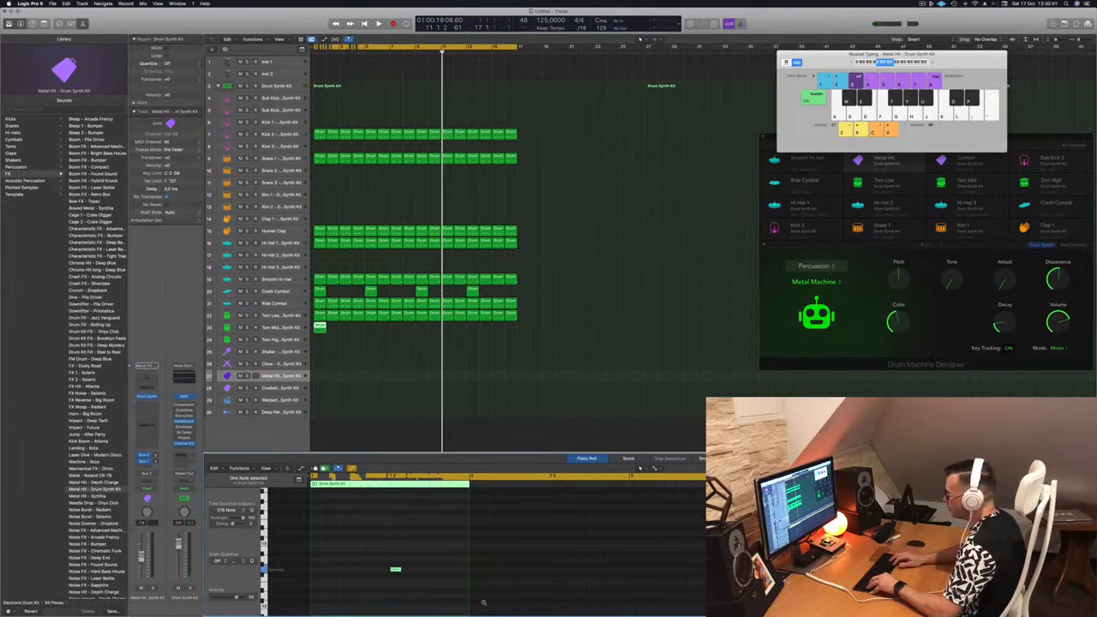
{"action": "left_click_drag", "start_coordinate": [413, 546], "coordinate": [395, 570]}
{"action": "key", "text": "space"}
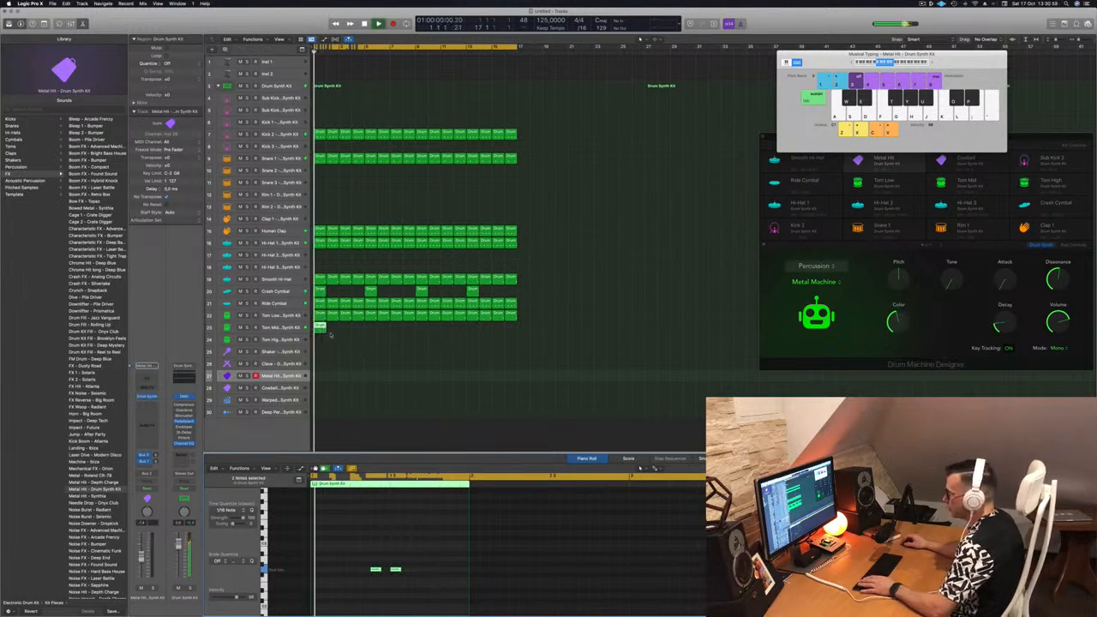
Select the Tom Mid track and solo Tom Mid and Tom Low in turn to compare the two toms during playback.
{"action": "left_click", "coordinate": [319, 326]}
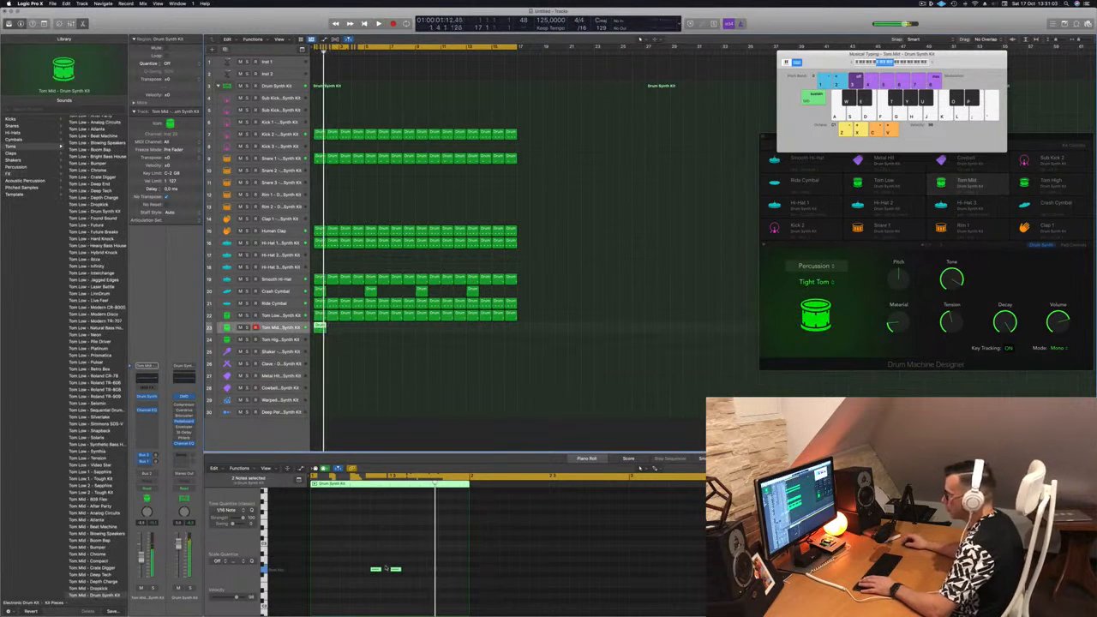
{"action": "key", "text": "space"}
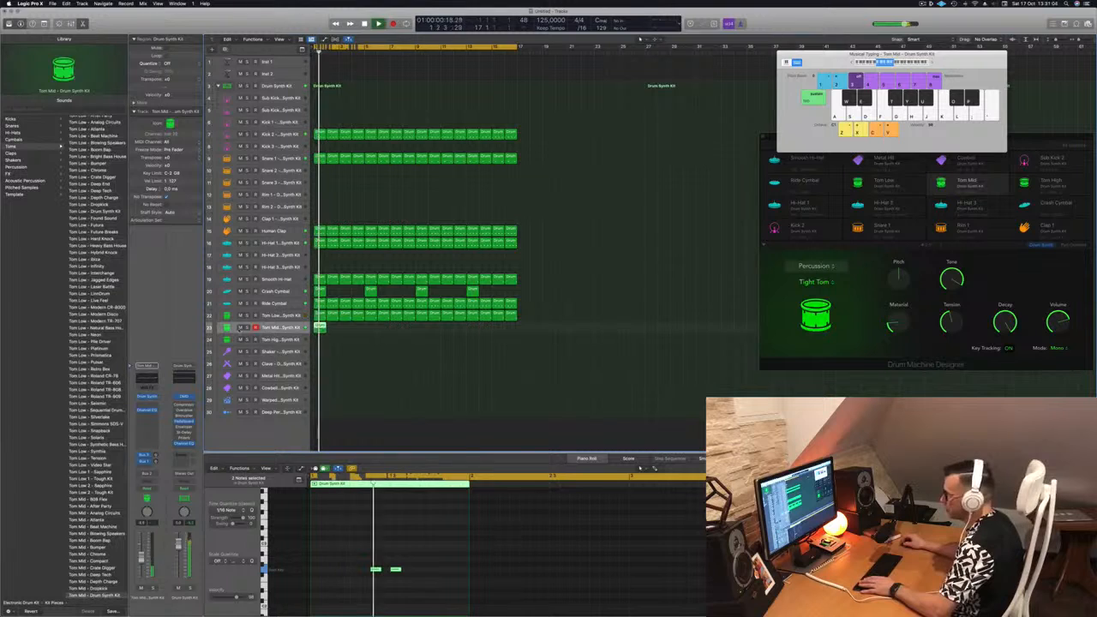
{"action": "left_click", "coordinate": [247, 327]}
{"action": "left_click", "coordinate": [247, 327]}
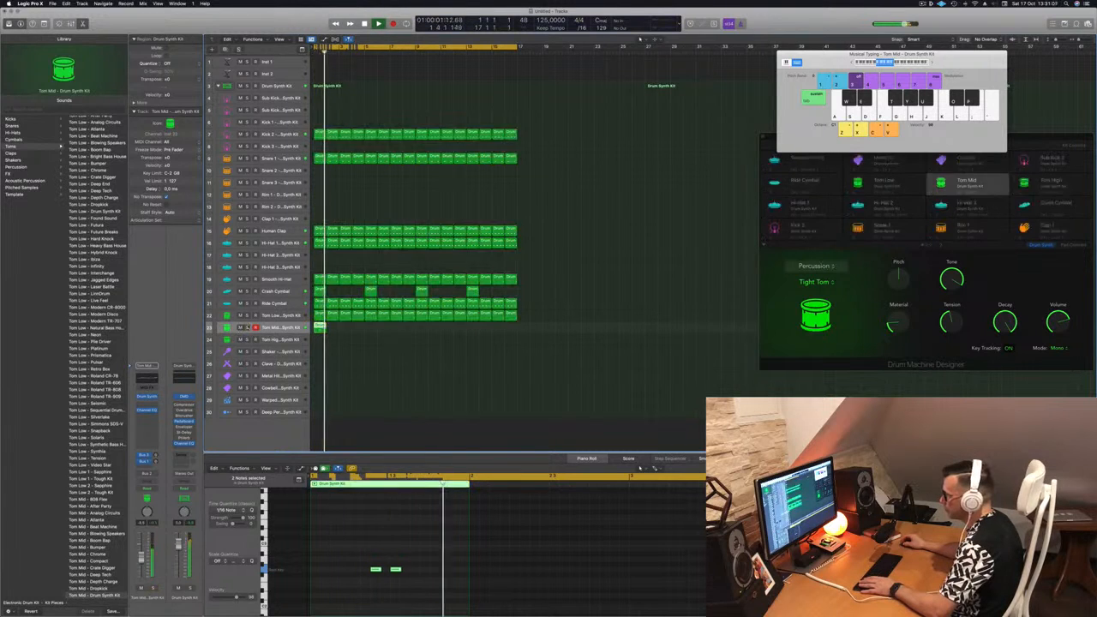
{"action": "left_click", "coordinate": [246, 316]}
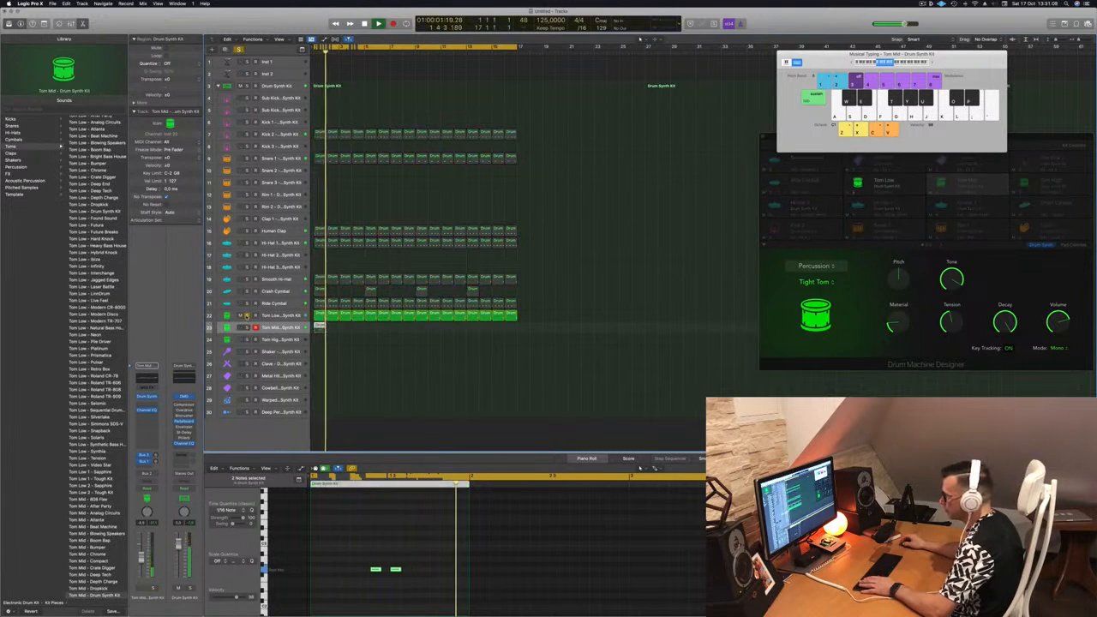
{"action": "left_click", "coordinate": [247, 315]}
{"action": "left_click", "coordinate": [247, 328]}
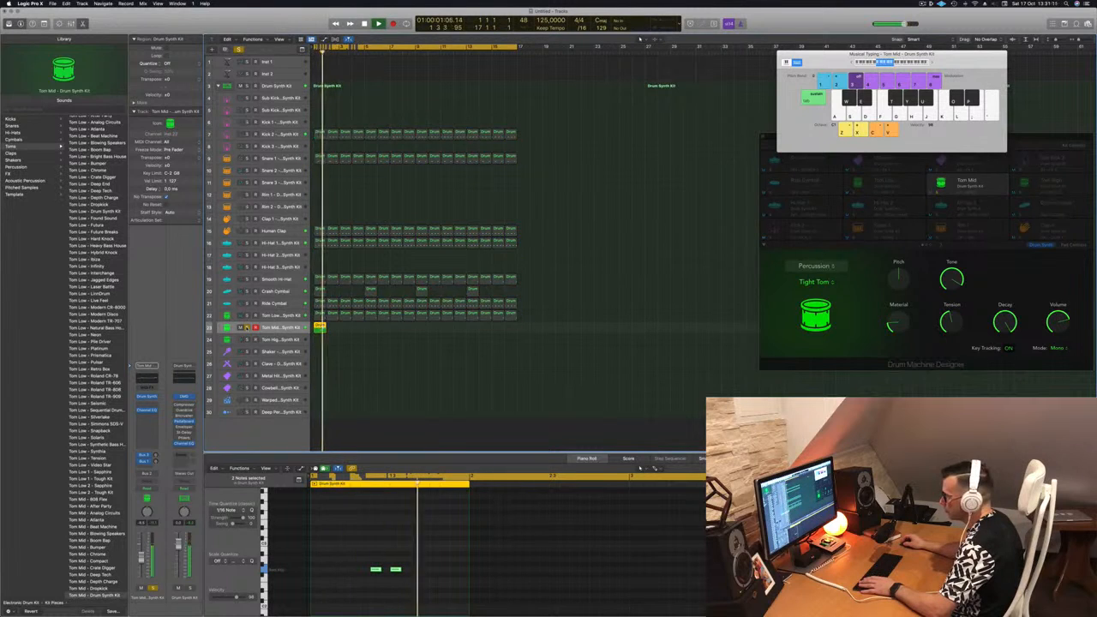
{"action": "left_click", "coordinate": [247, 327]}
{"action": "left_click", "coordinate": [247, 315]}
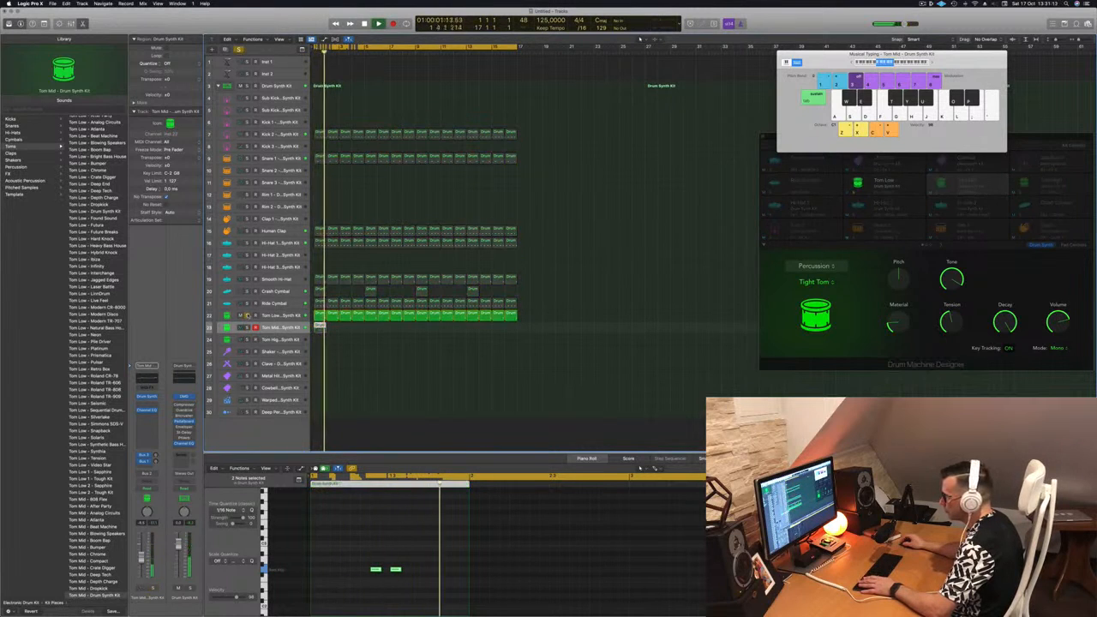
{"action": "left_click", "coordinate": [246, 315]}
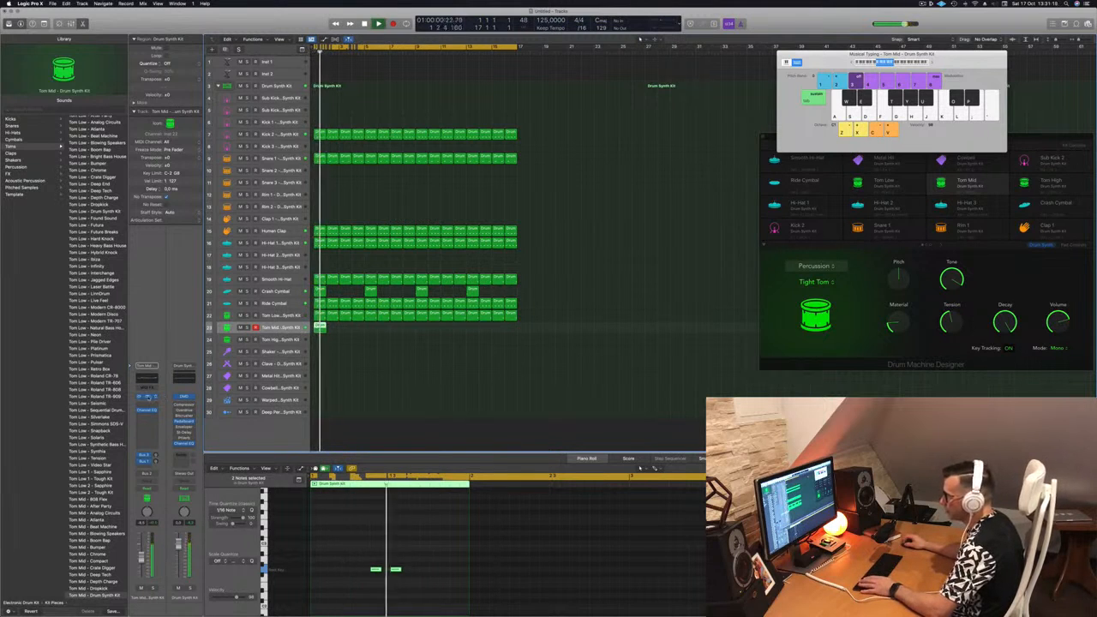
Switch the Tom Mid track's Drum Synth sound to Deep Tom and duplicate its one-bar region across all 16 bars.
{"action": "left_click", "coordinate": [148, 398]}
{"action": "left_click_drag", "start_coordinate": [558, 100], "coordinate": [644, 159]}
{"action": "left_click", "coordinate": [556, 199]}
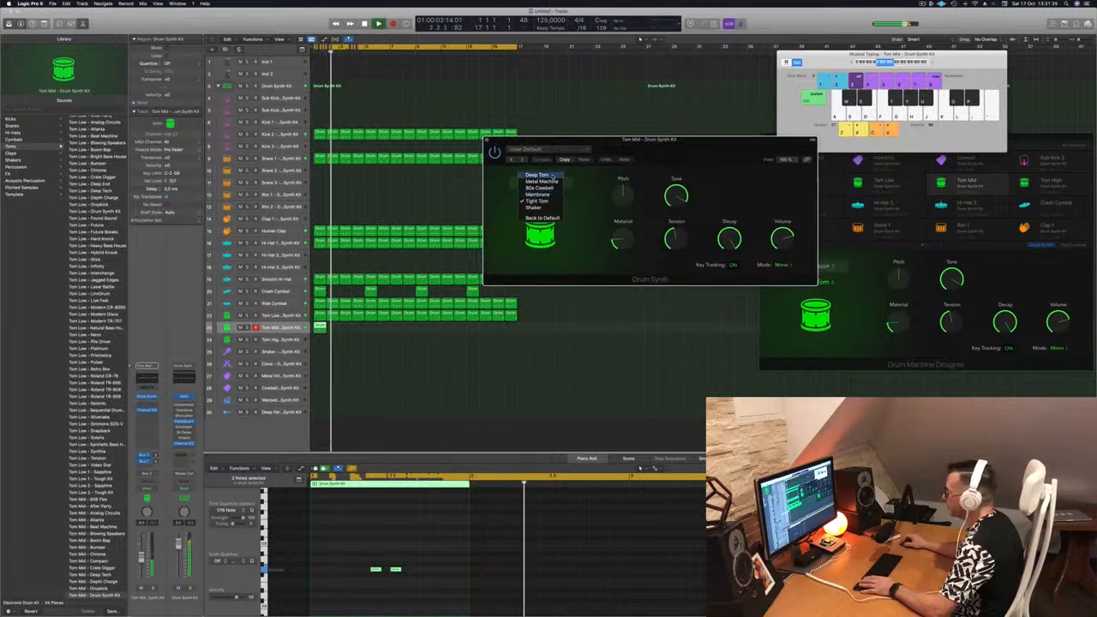
{"action": "left_click", "coordinate": [551, 176]}
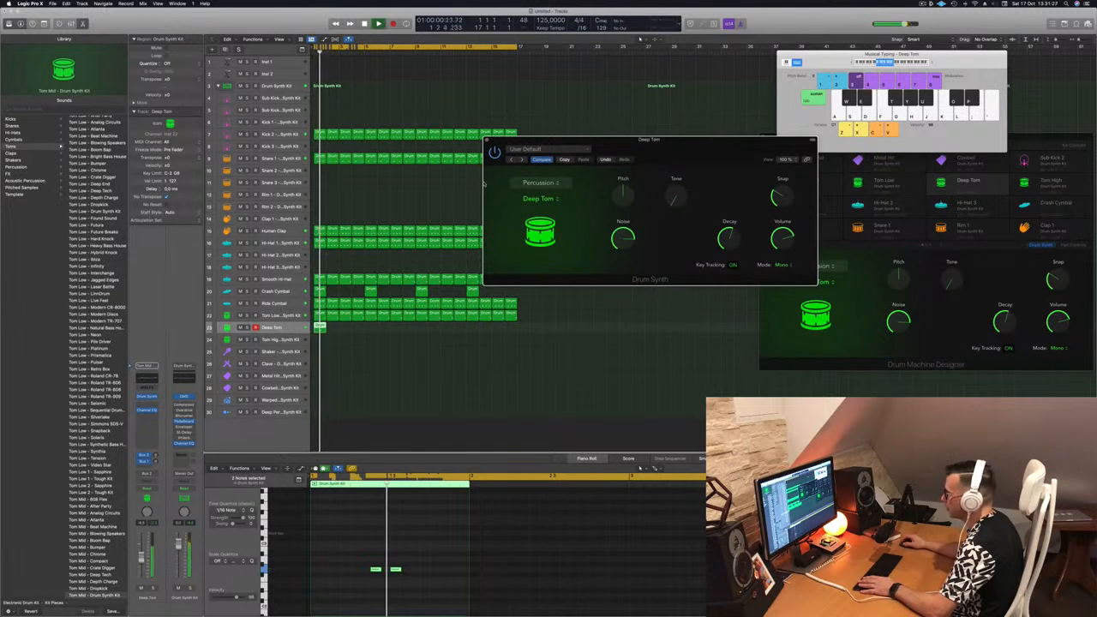
{"action": "left_click_drag", "start_coordinate": [696, 149], "coordinate": [610, 155]}
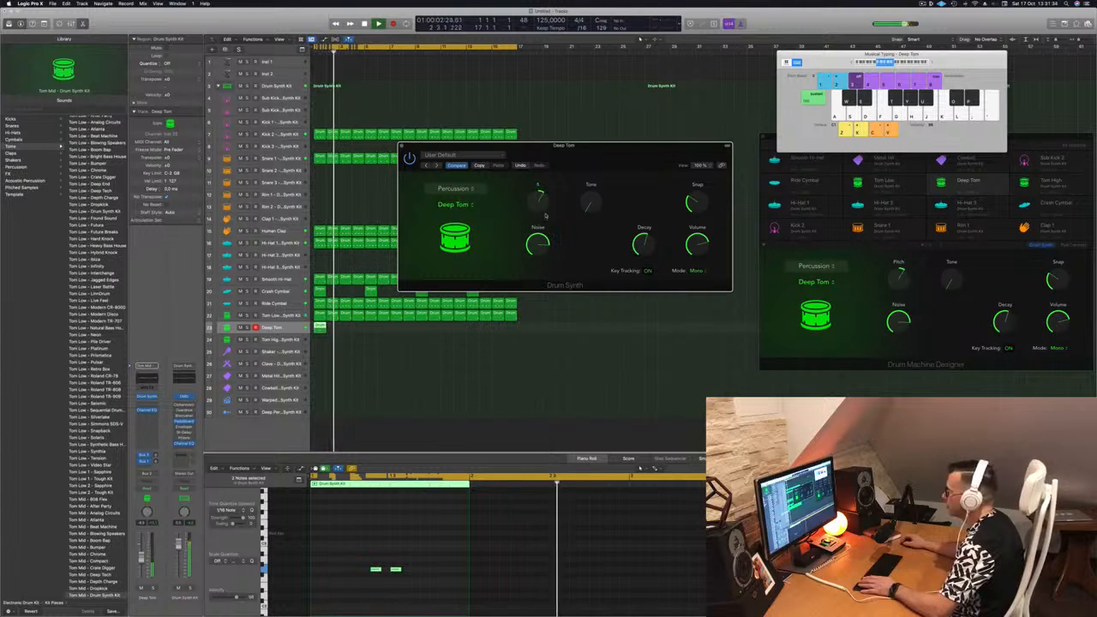
{"action": "left_click_drag", "start_coordinate": [320, 326], "coordinate": [333, 331]}
{"action": "left_click_drag", "start_coordinate": [346, 332], "coordinate": [421, 337]}
Adjust the Deep Tom's Pitch, set its Tone to about 60%, reduce its Noise, and close its Drum Synth window.
{"action": "left_click_drag", "start_coordinate": [612, 159], "coordinate": [661, 194]}
{"action": "left_click_drag", "start_coordinate": [592, 235], "coordinate": [592, 259]}
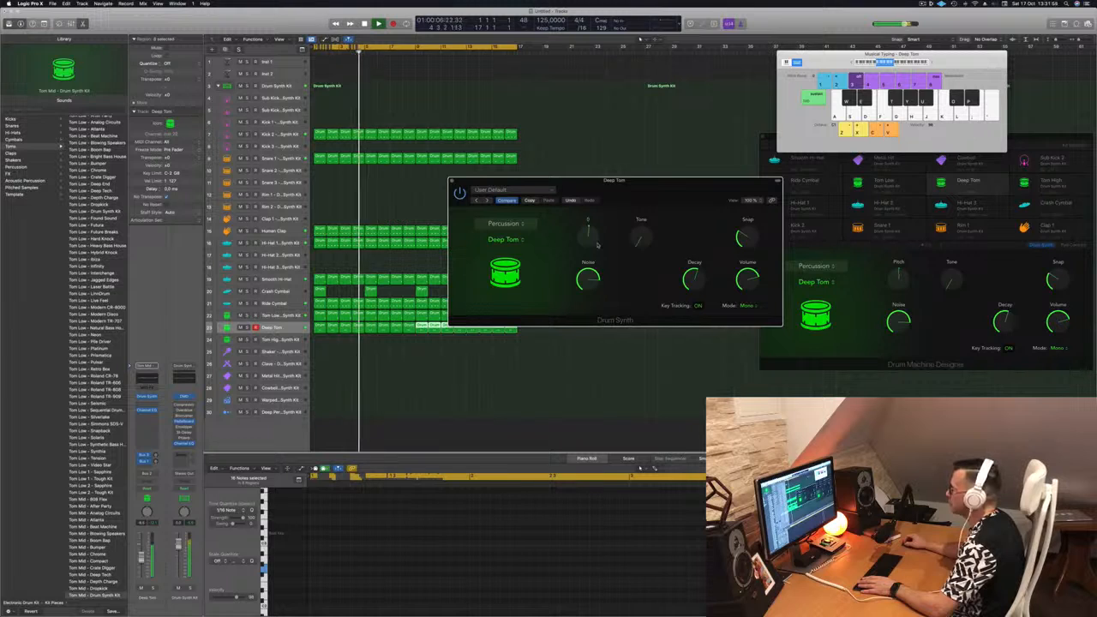
{"action": "left_click_drag", "start_coordinate": [638, 239], "coordinate": [642, 223]}
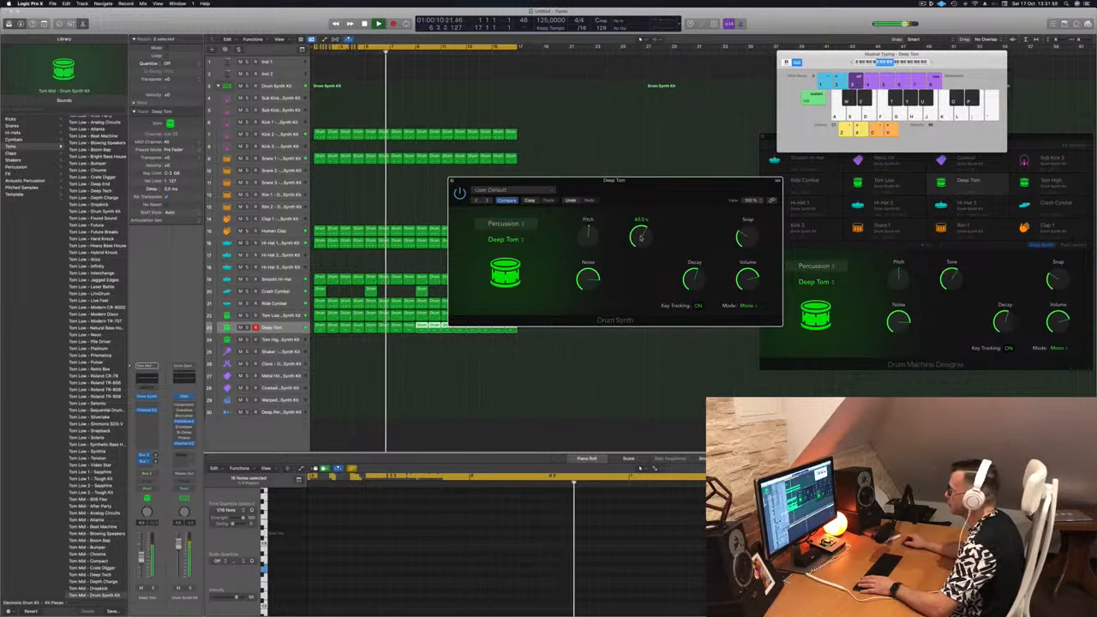
{"action": "left_click_drag", "start_coordinate": [661, 185], "coordinate": [670, 156]}
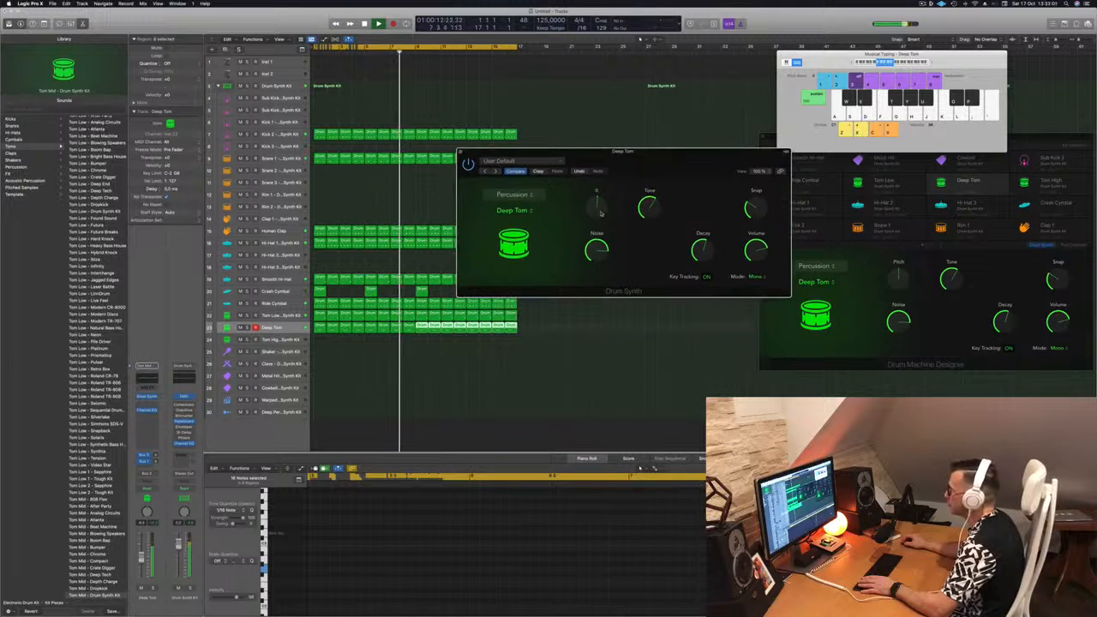
{"action": "left_click_drag", "start_coordinate": [634, 155], "coordinate": [576, 152]}
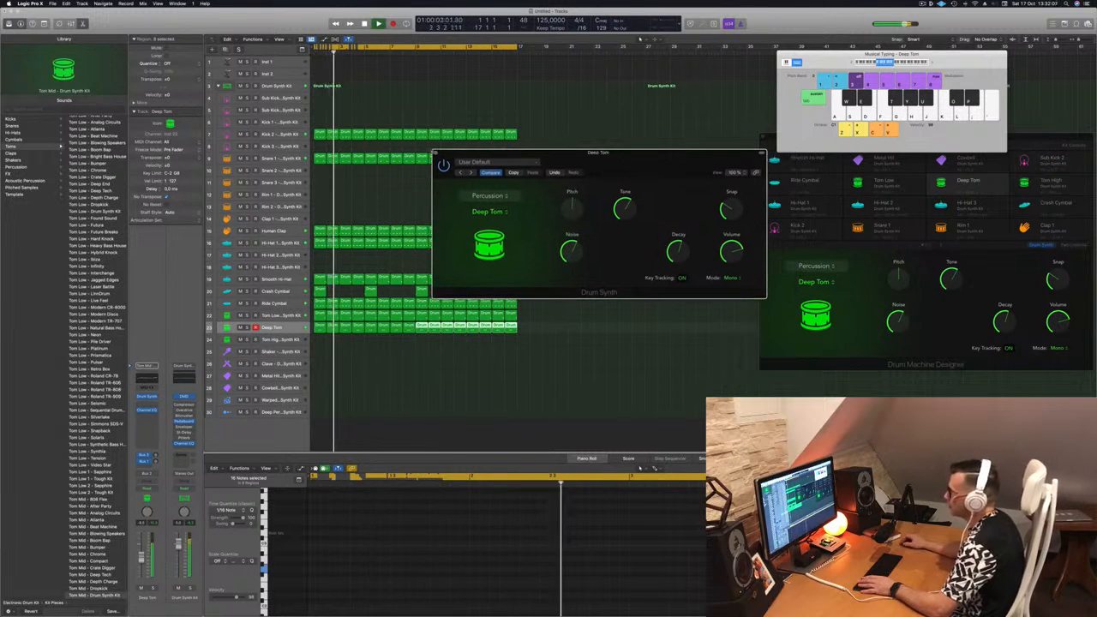
{"action": "key", "text": "super+w"}
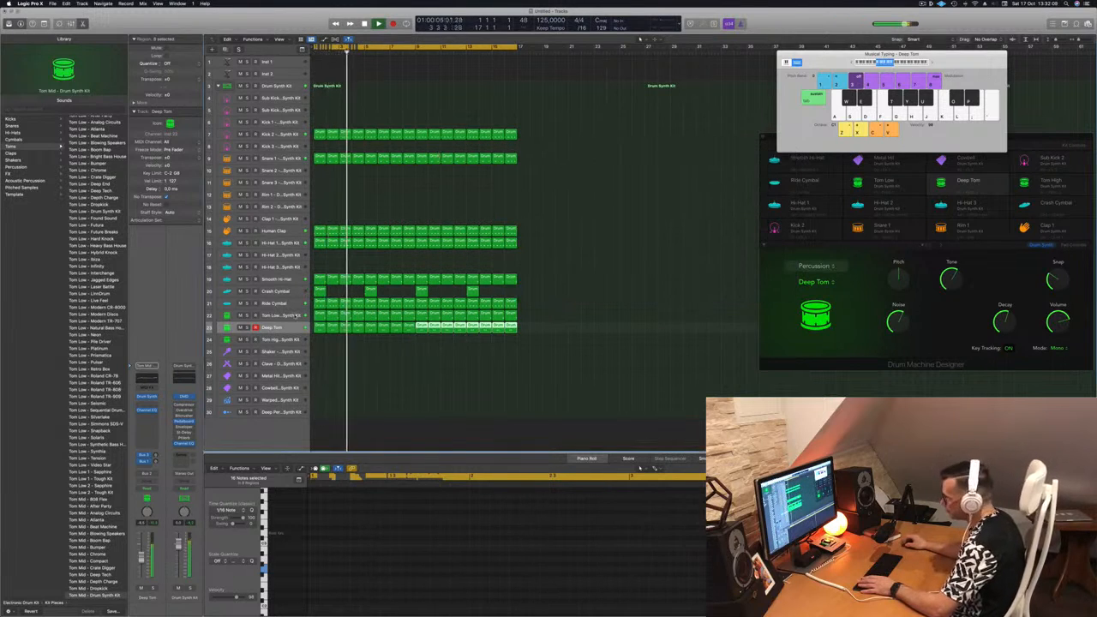
Copy the first Deep Tom region to the Tom High track, transpose its two notes up, and move them one beat earlier.
{"action": "left_click", "coordinate": [294, 314]}
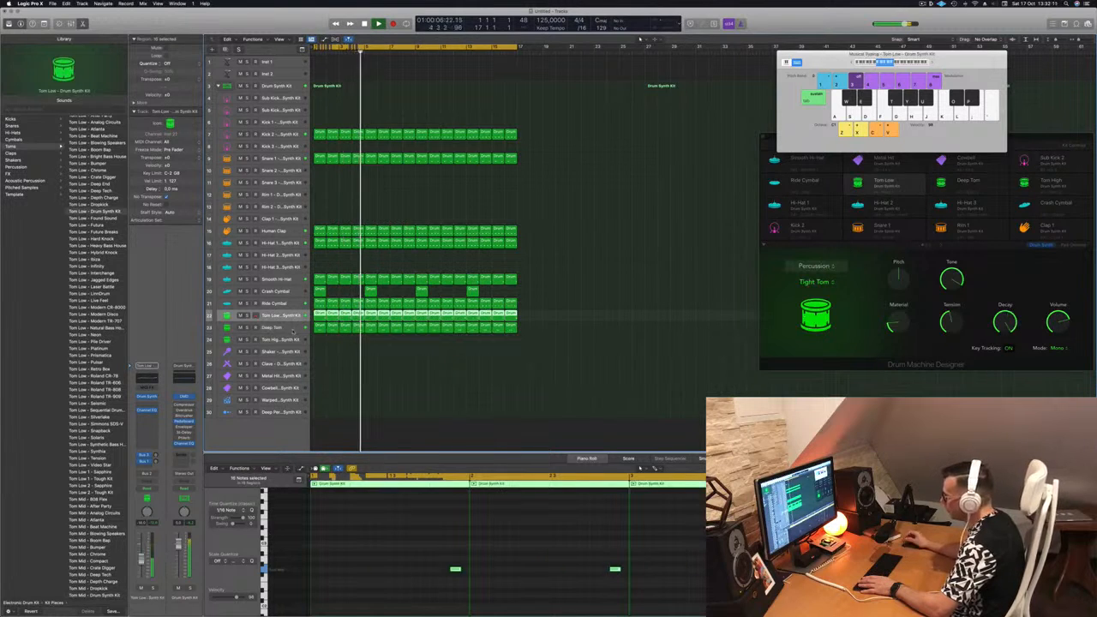
{"action": "left_click", "coordinate": [292, 329]}
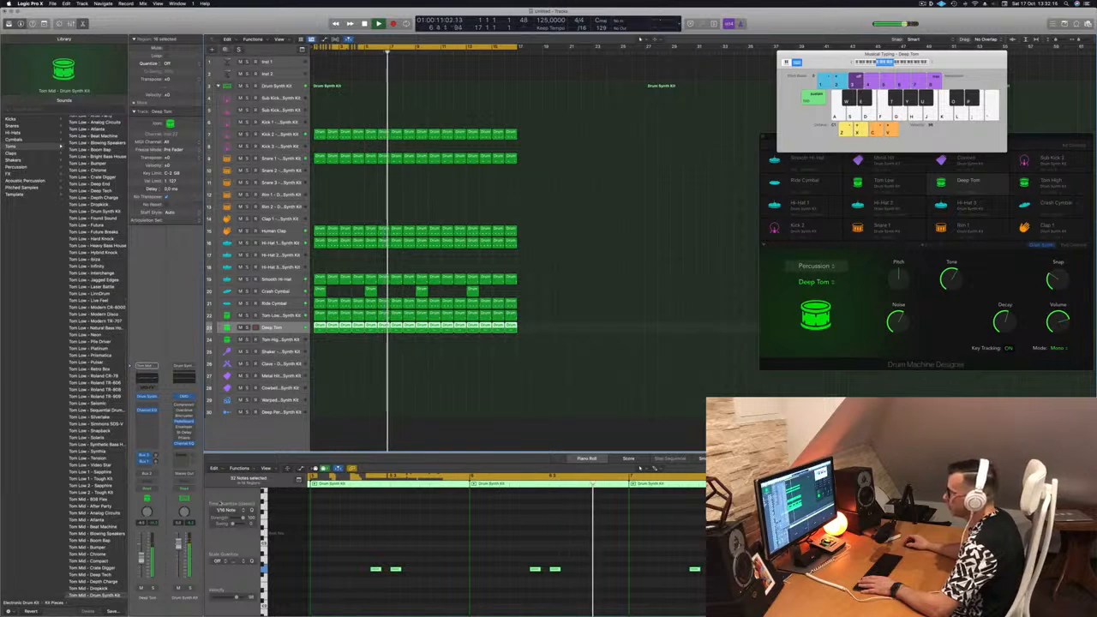
{"action": "left_click", "coordinate": [327, 356]}
{"action": "left_click_drag", "start_coordinate": [319, 327], "coordinate": [320, 341]}
{"action": "left_click_drag", "start_coordinate": [363, 557], "coordinate": [442, 587]}
{"action": "key", "text": "alt+Up"}
{"action": "key", "text": "alt+Up"}
{"action": "key", "text": "alt+Up"}
{"action": "key", "text": "alt+Up"}
{"action": "key", "text": "alt+Up"}
{"action": "key", "text": "alt+Up"}
{"action": "key", "text": "alt+Up"}
{"action": "key", "text": "alt+Left"}
{"action": "key", "text": "alt+Left"}
{"action": "key", "text": "alt+Left"}
Restart playback, open Drum Synth for the Tom High track, and switch its sound to Membrane.
{"action": "key", "text": "Return"}
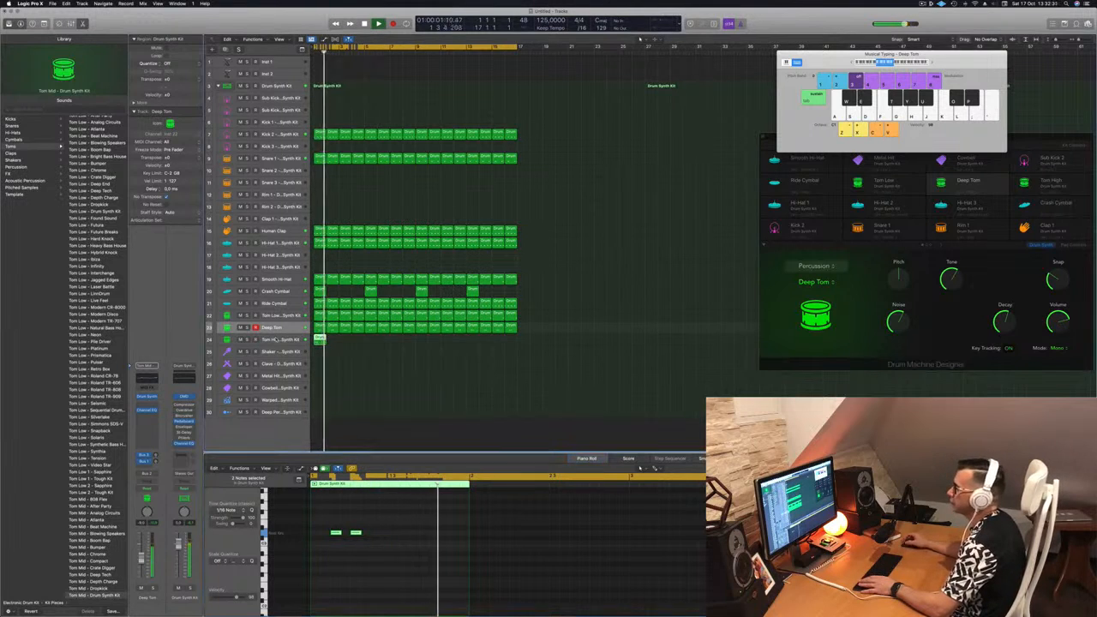
{"action": "key", "text": "Down"}
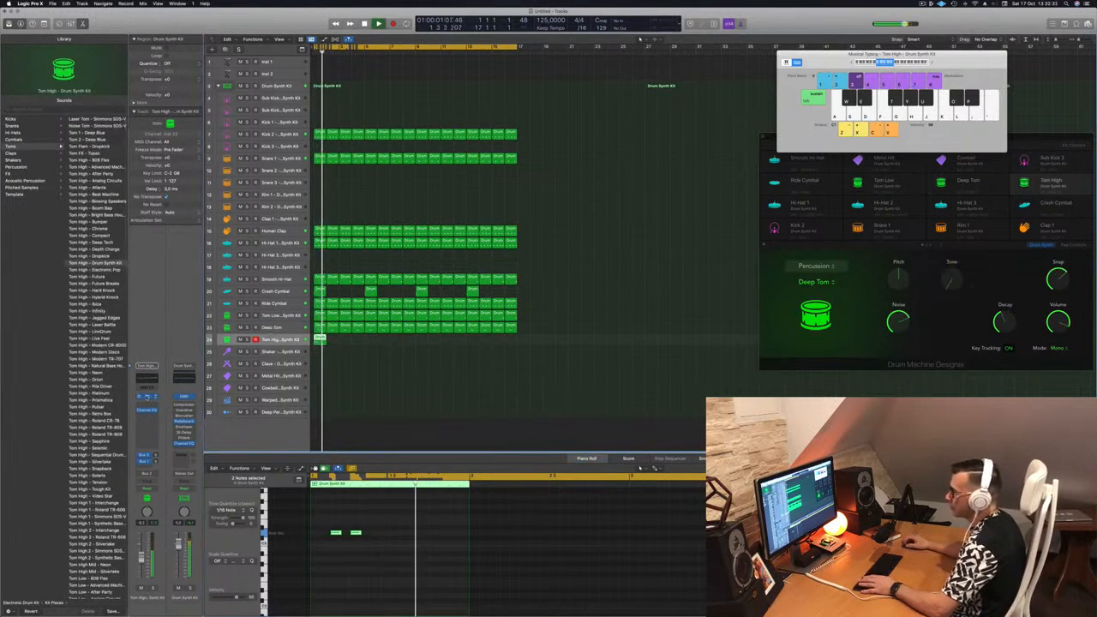
{"action": "left_click", "coordinate": [147, 397]}
{"action": "left_click_drag", "start_coordinate": [557, 90], "coordinate": [683, 113]}
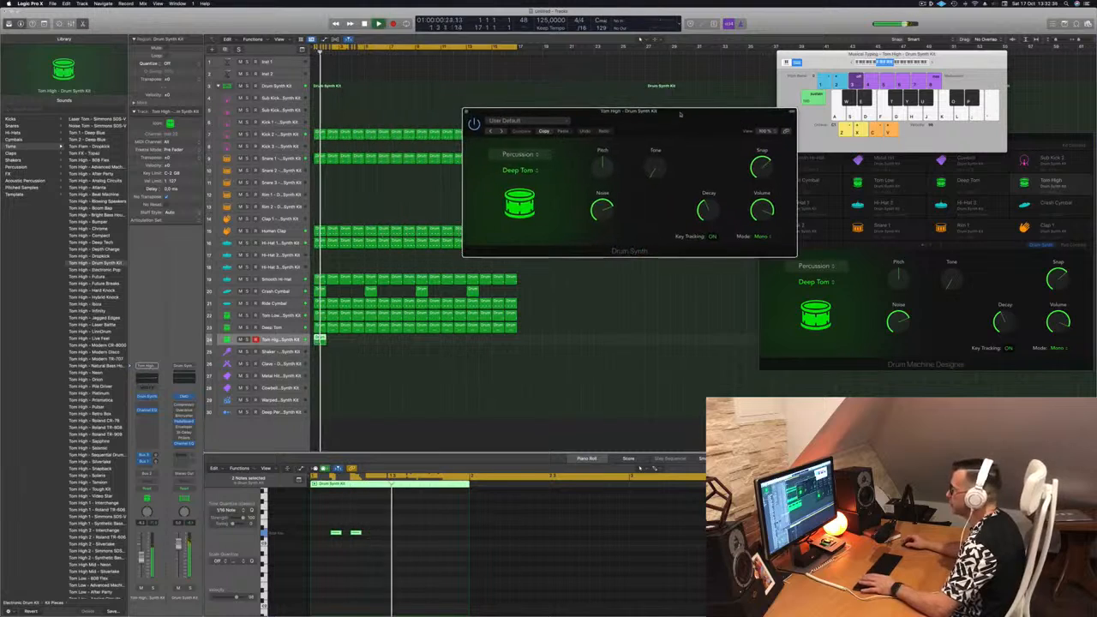
{"action": "left_click", "coordinate": [525, 171]}
{"action": "left_click", "coordinate": [524, 171]}
{"action": "left_click", "coordinate": [522, 171]}
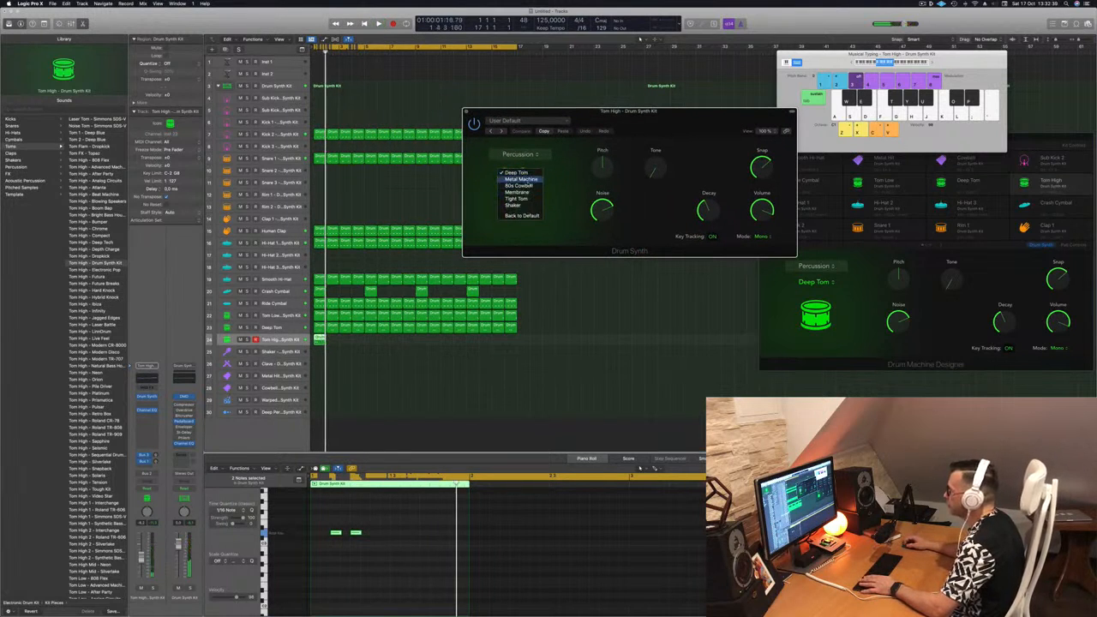
{"action": "left_click", "coordinate": [536, 193]}
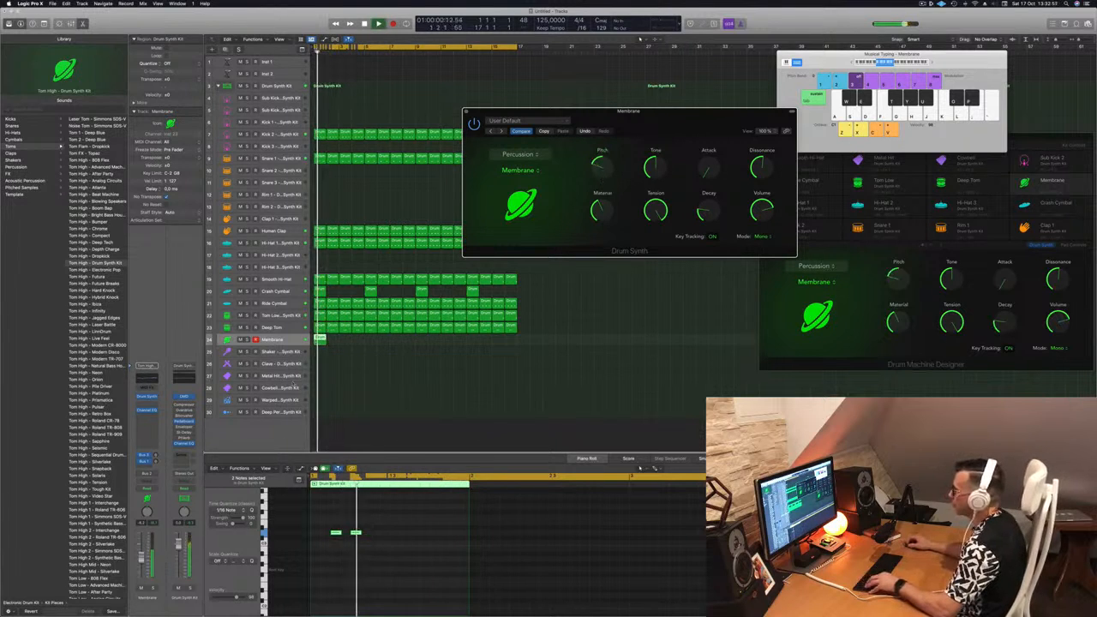
Duplicate the Membrane region across all 16 bars and raise its Drum Synth Pitch to the centre position.
{"action": "left_click_drag", "start_coordinate": [332, 343], "coordinate": [370, 344]}
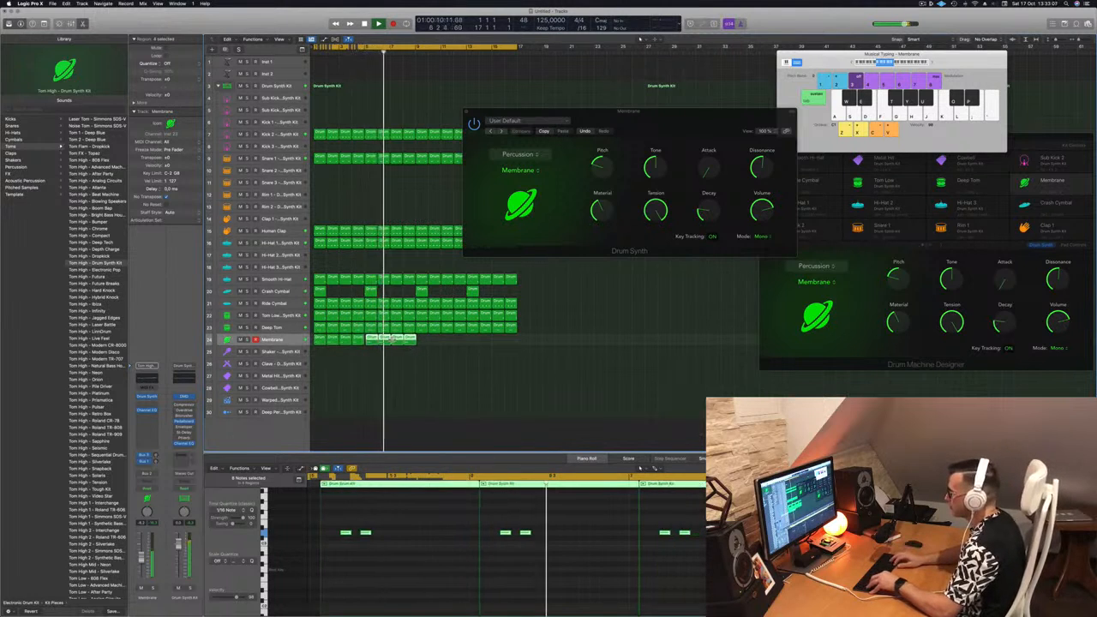
{"action": "mouse_move", "coordinate": [421, 341]}
{"action": "left_mouse_down"}
{"action": "mouse_move", "coordinate": [317, 340]}
{"action": "mouse_move", "coordinate": [420, 345]}
{"action": "left_mouse_up"}
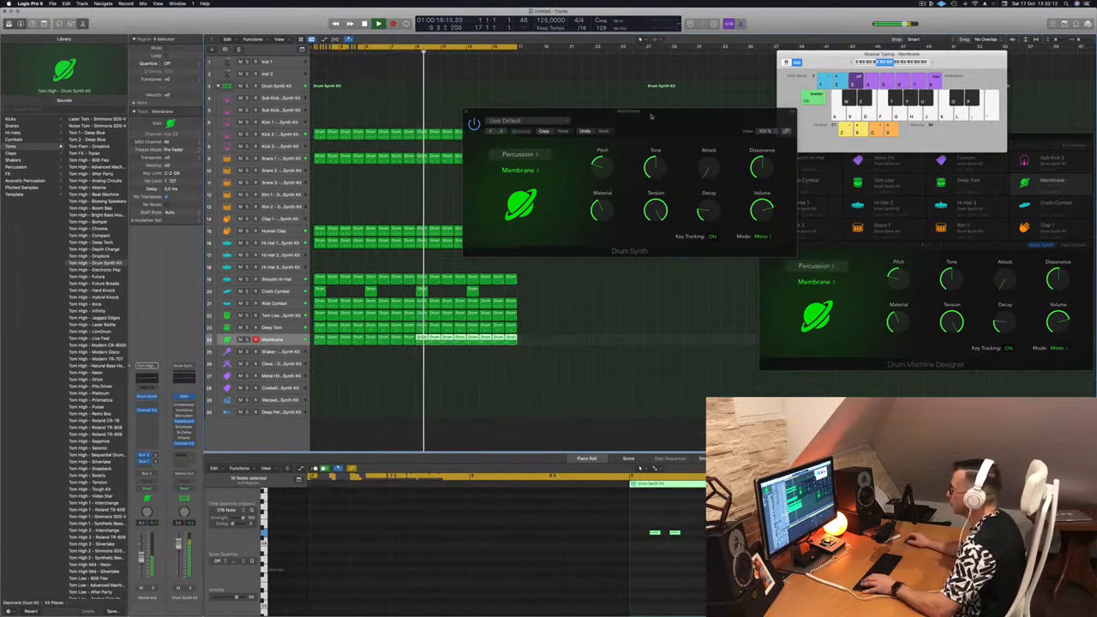
{"action": "left_click_drag", "start_coordinate": [567, 168], "coordinate": [597, 169]}
{"action": "left_click", "coordinate": [640, 268]}
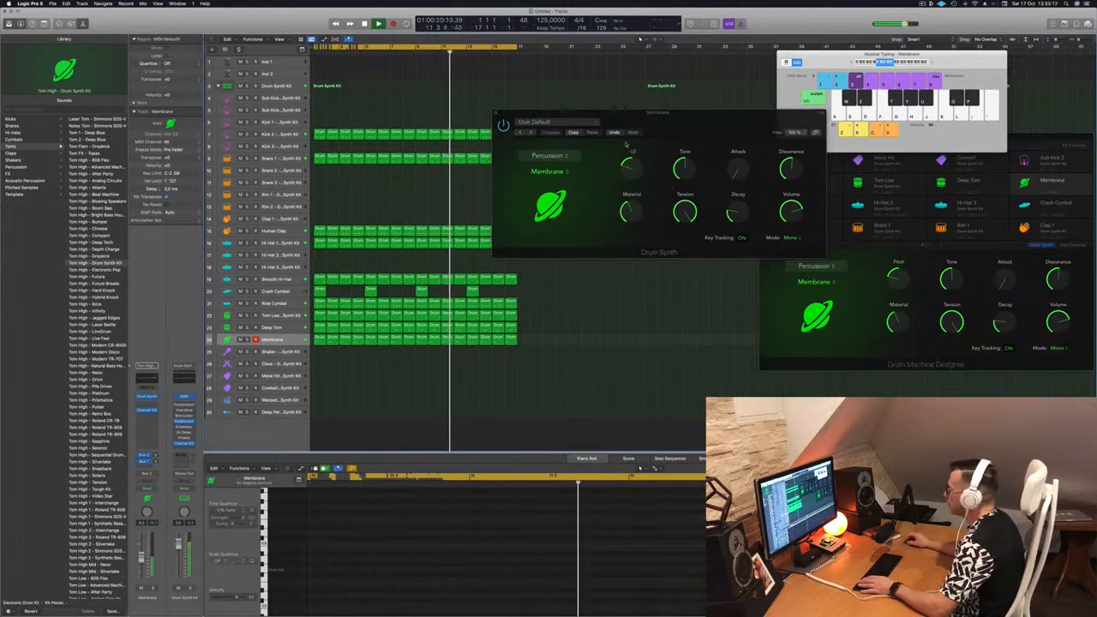
{"action": "left_click_drag", "start_coordinate": [632, 163], "coordinate": [631, 156]}
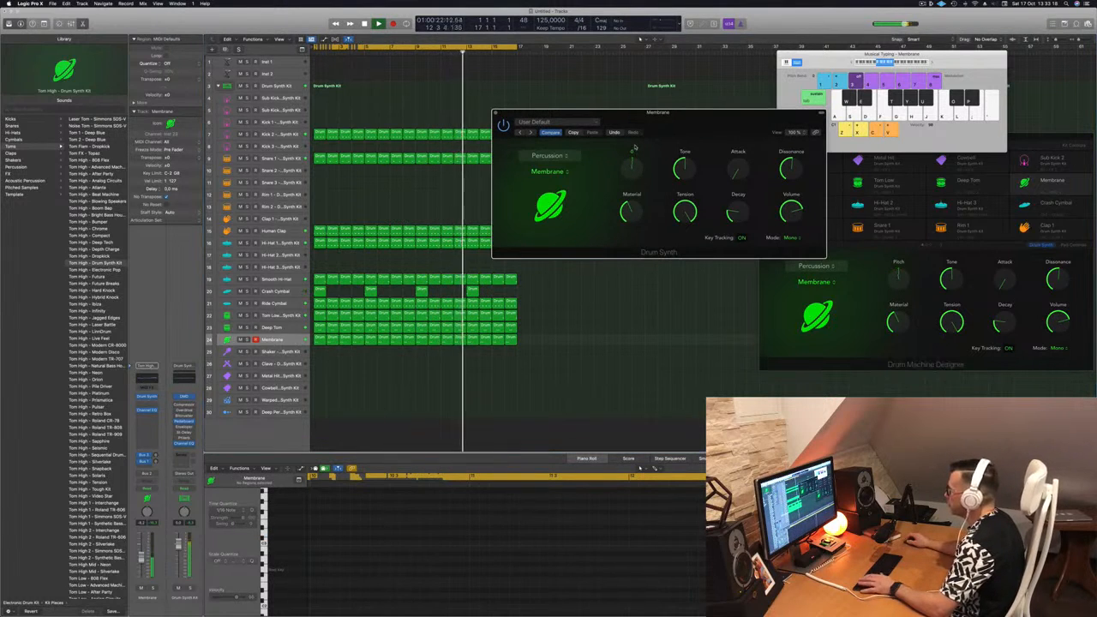
{"action": "left_click_drag", "start_coordinate": [666, 122], "coordinate": [652, 147]}
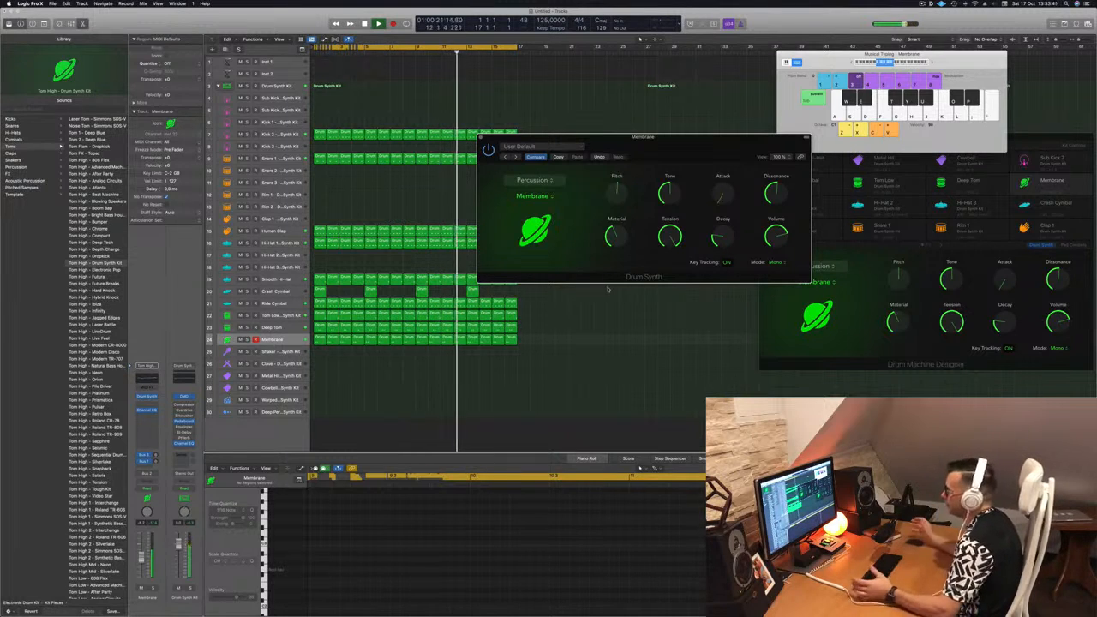
Compare the Deep Tom and Membrane tracks during playback and close the Membrane's Drum Synth window.
{"action": "left_click_drag", "start_coordinate": [693, 148], "coordinate": [758, 217]}
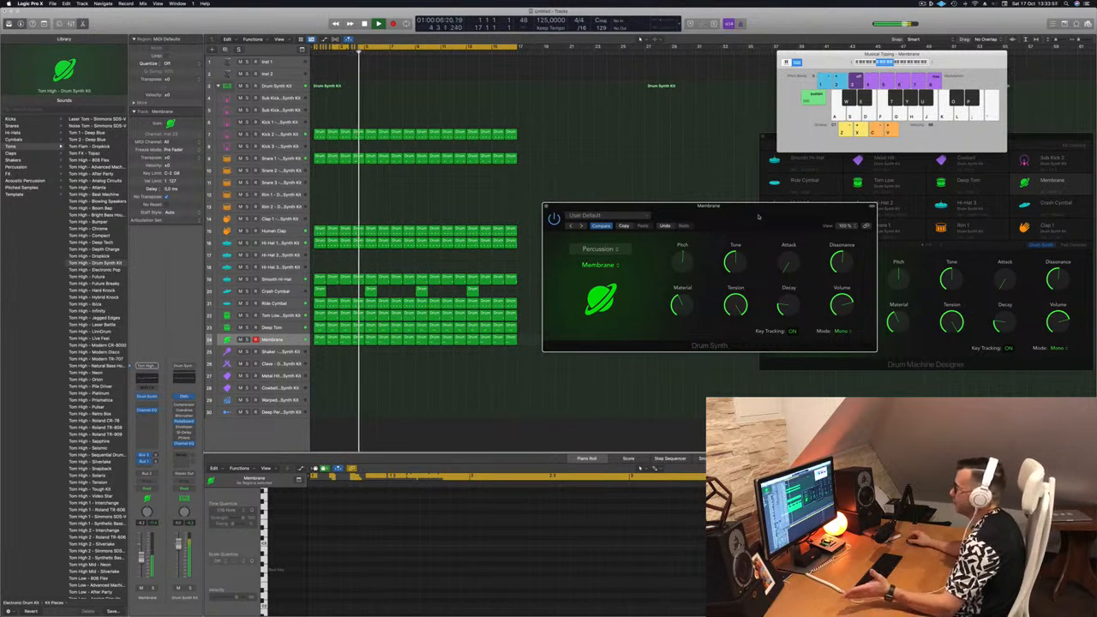
{"action": "left_click_drag", "start_coordinate": [758, 216], "coordinate": [736, 224]}
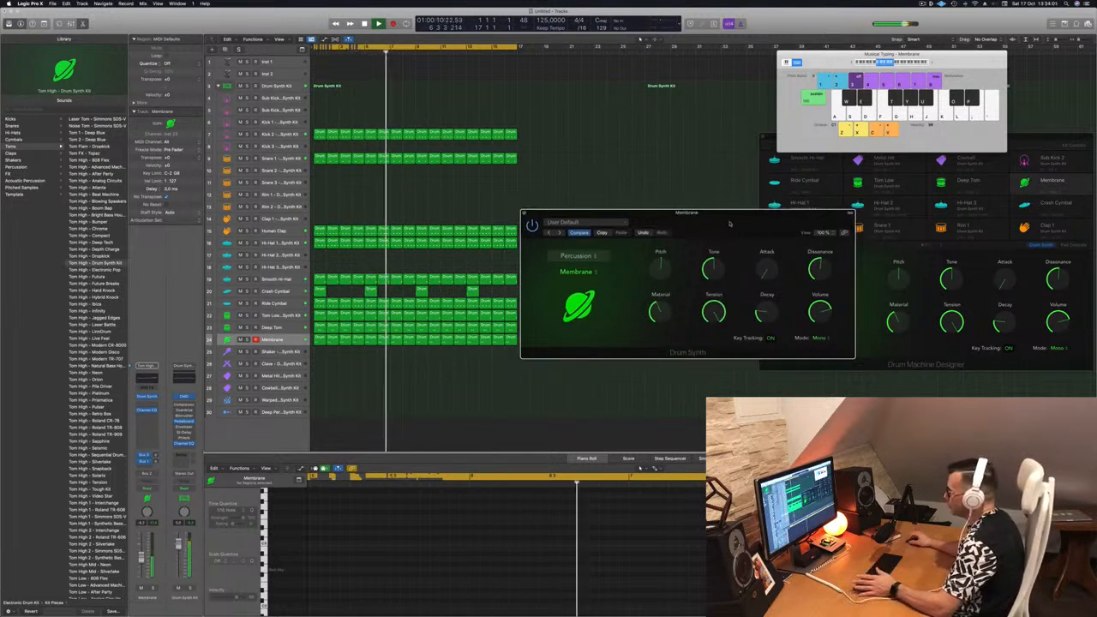
{"action": "left_click", "coordinate": [271, 328]}
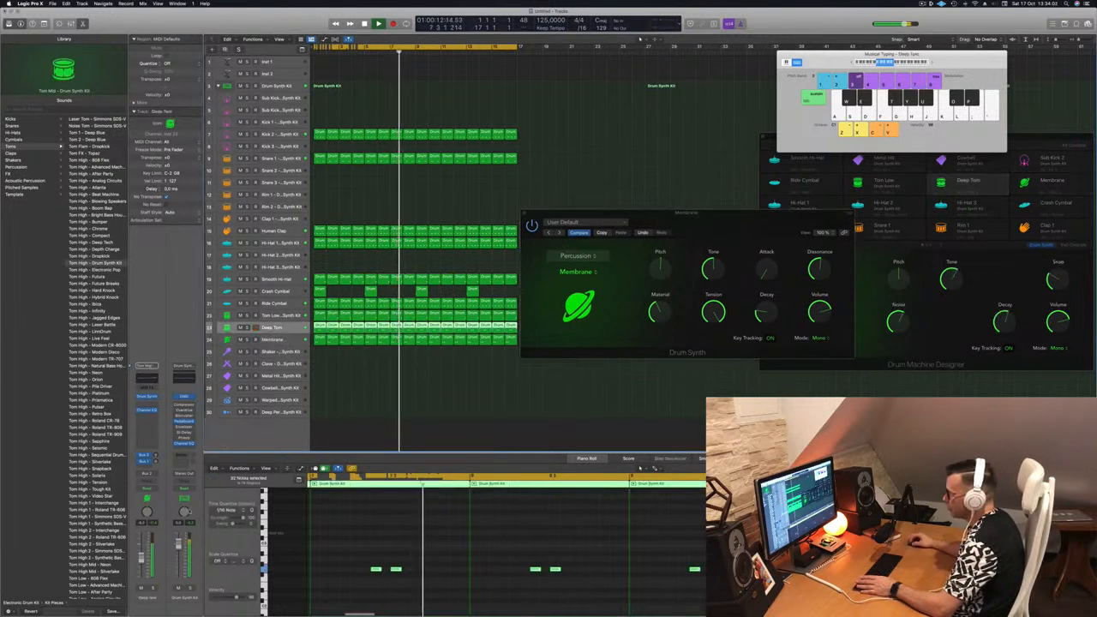
{"action": "left_click", "coordinate": [272, 339]}
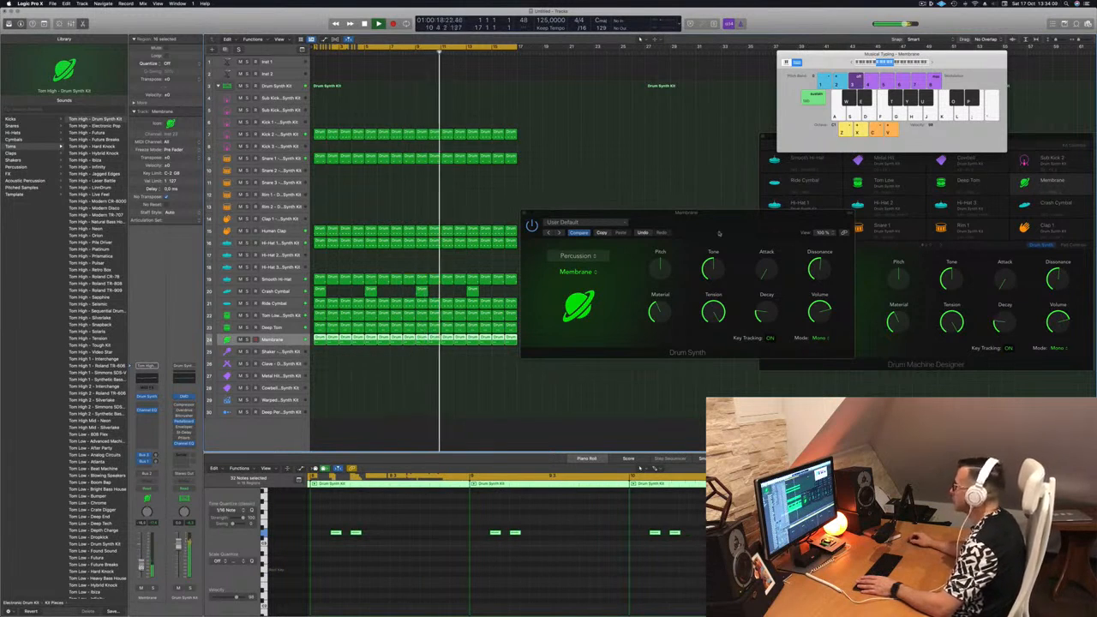
{"action": "left_click_drag", "start_coordinate": [561, 214], "coordinate": [553, 219]}
{"action": "left_click", "coordinate": [518, 219]}
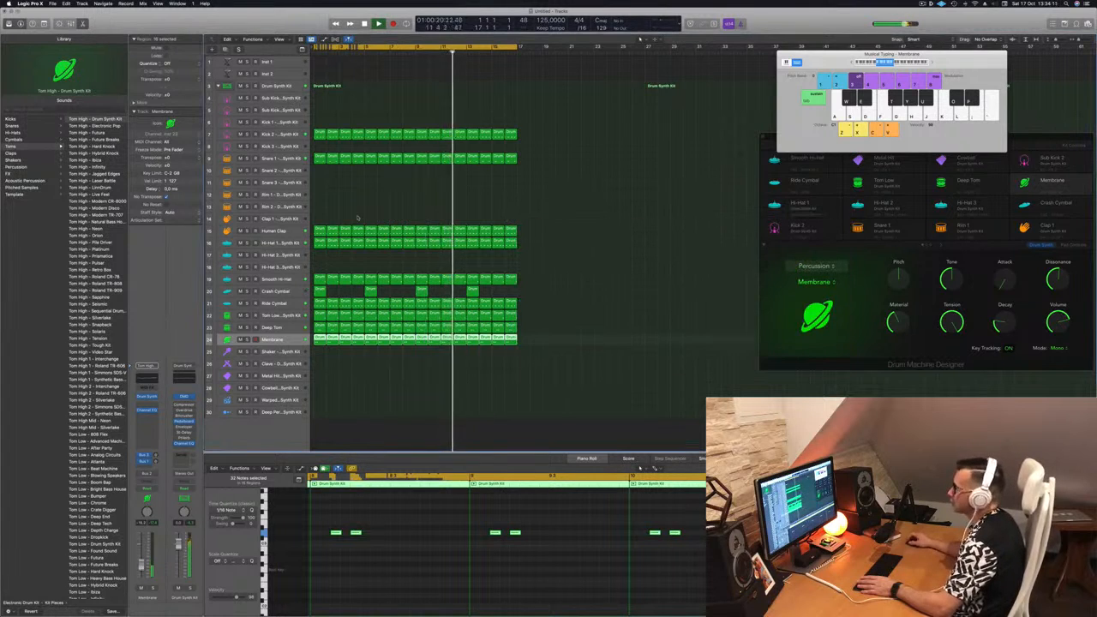
Add a Stereo Delay with its factory default settings to the Human Clap track and close the plug-in window.
{"action": "left_click", "coordinate": [286, 233]}
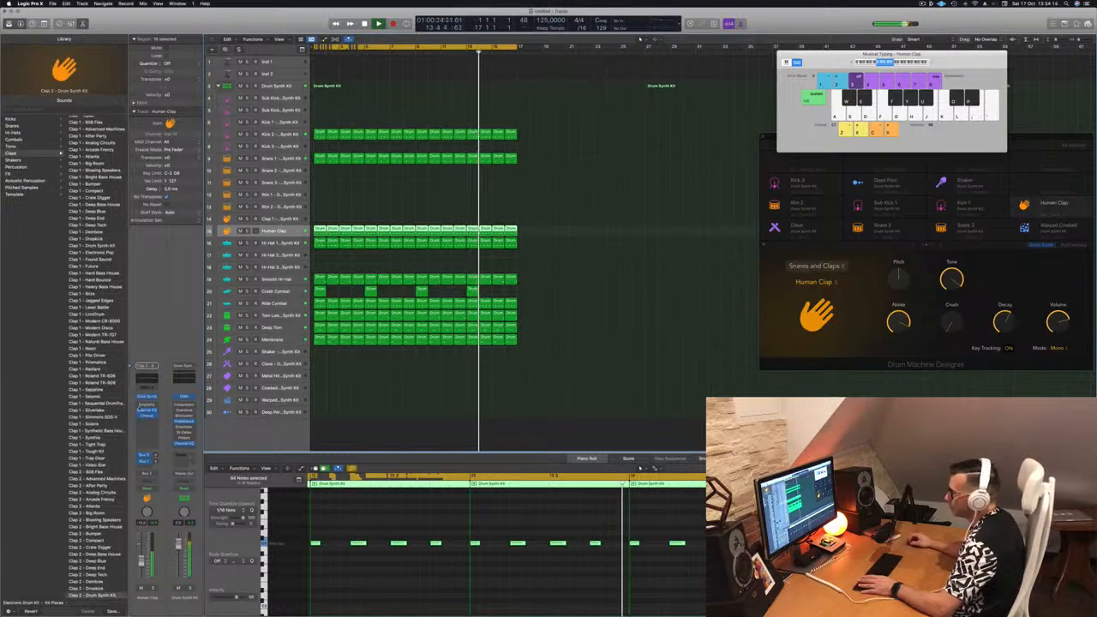
{"action": "left_click", "coordinate": [147, 420]}
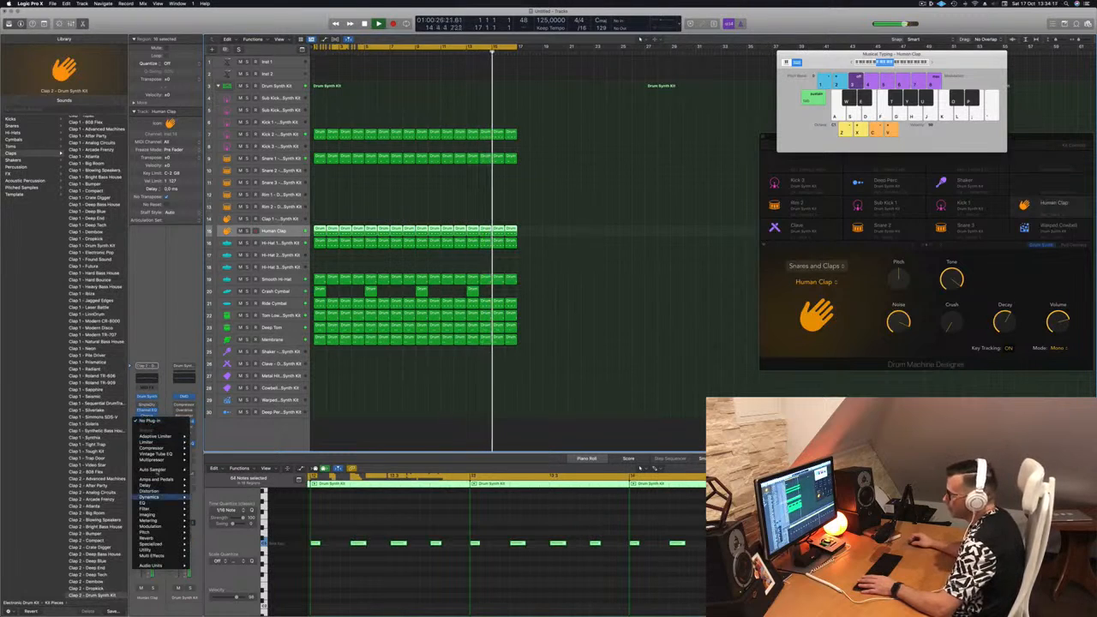
{"action": "mouse_move", "coordinate": [158, 485]}
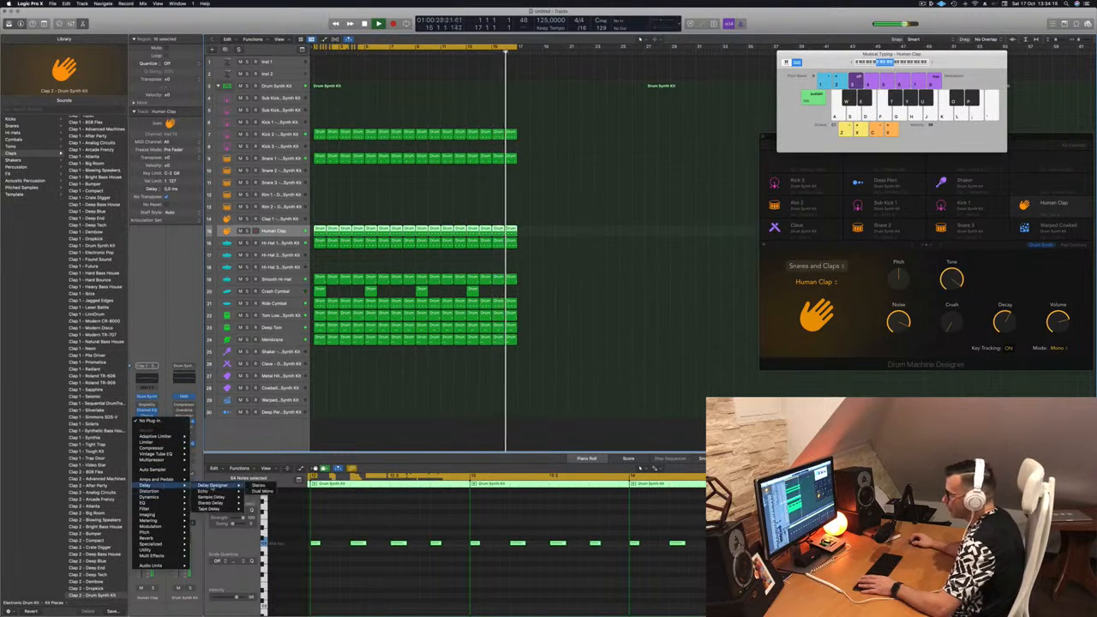
{"action": "left_click", "coordinate": [257, 503]}
{"action": "left_click_drag", "start_coordinate": [706, 125], "coordinate": [737, 186]}
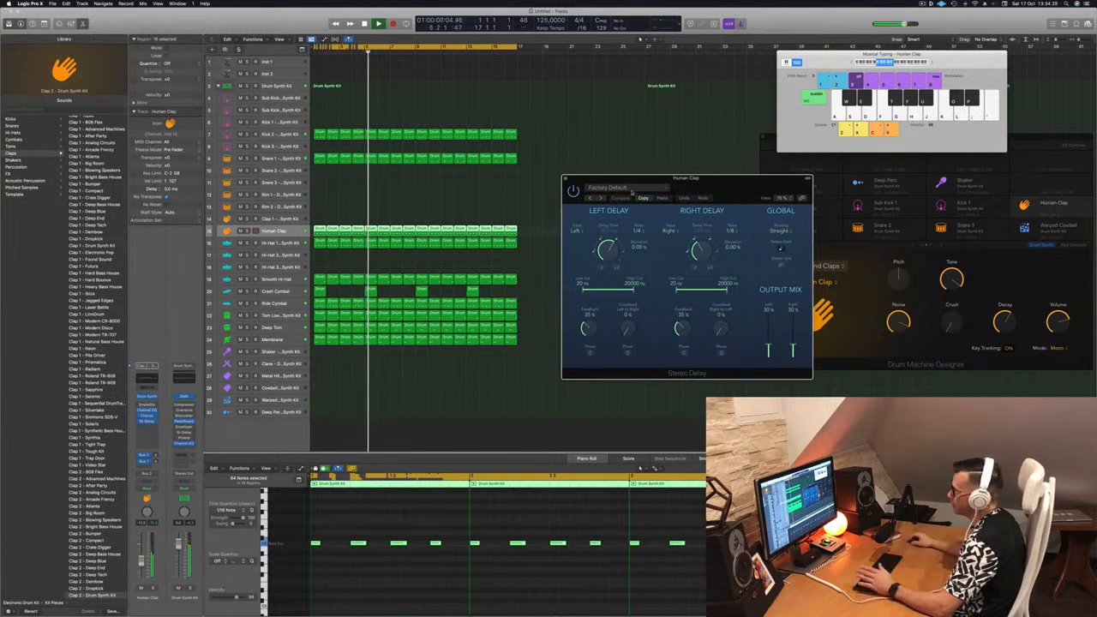
{"action": "left_click_drag", "start_coordinate": [556, 177], "coordinate": [541, 177]}
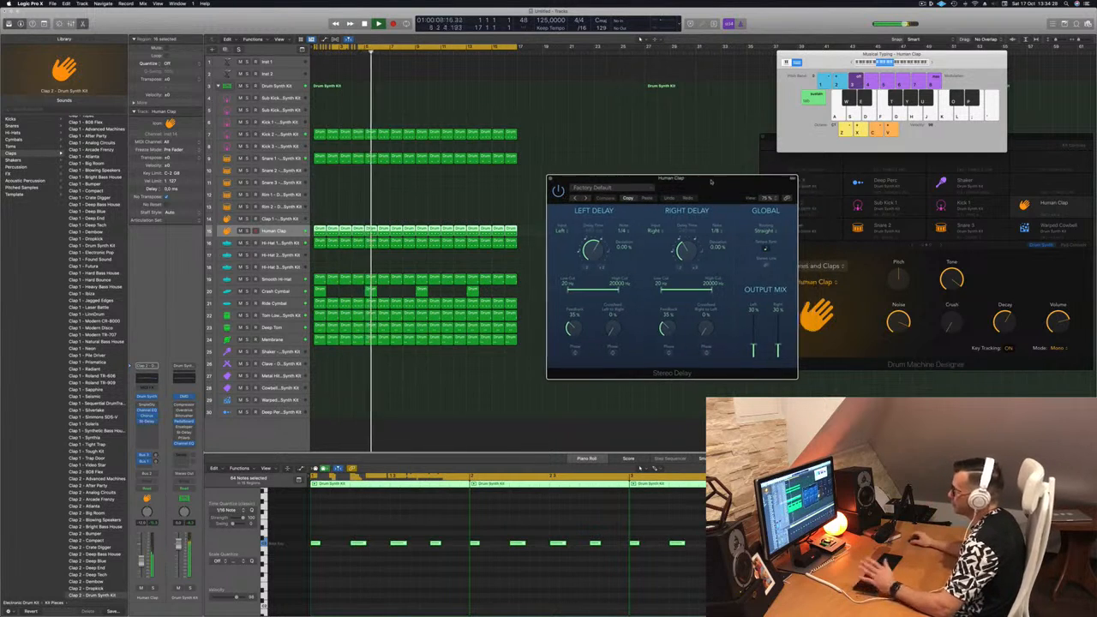
{"action": "left_click", "coordinate": [550, 178]}
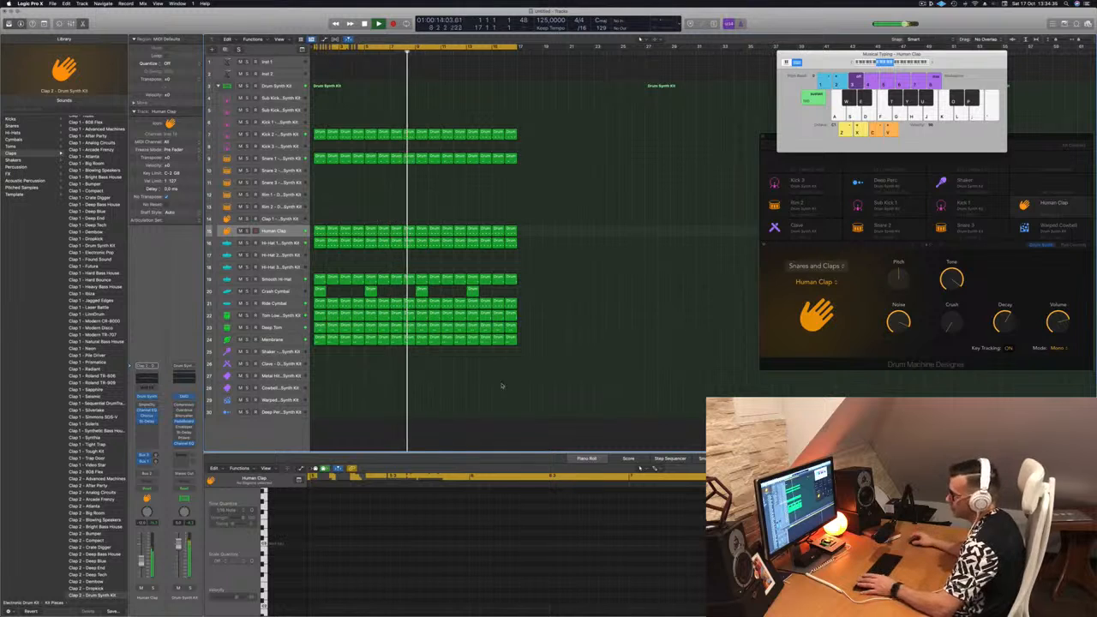
Move the first Human Clap region to the Shaker track and copy its notes into the gaps for an eighth-note pattern.
{"action": "left_click", "coordinate": [296, 340]}
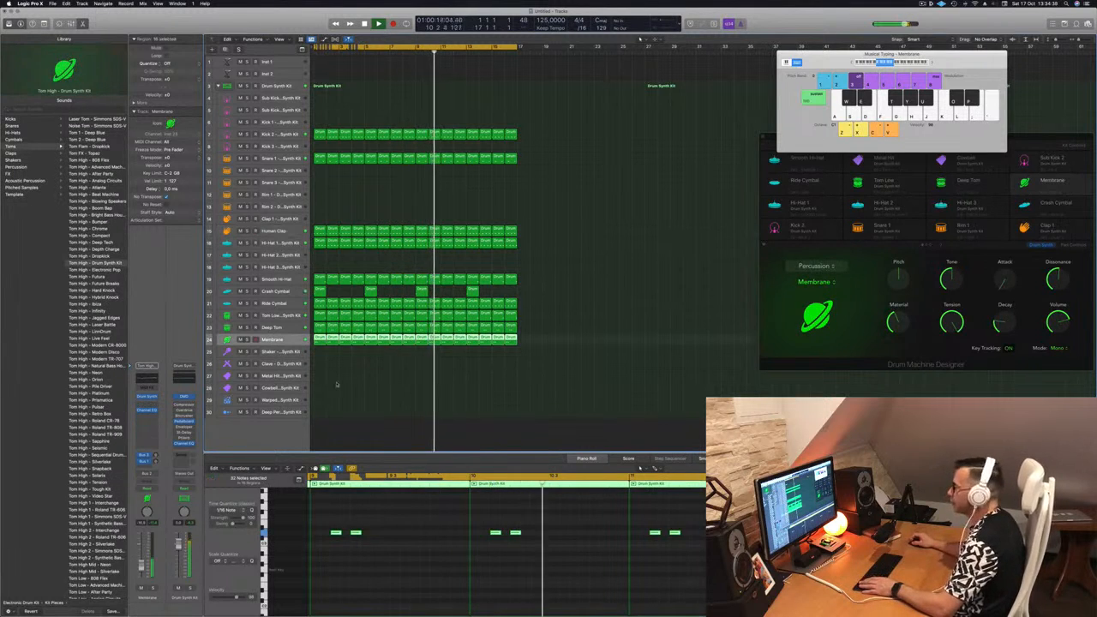
{"action": "left_click", "coordinate": [314, 431]}
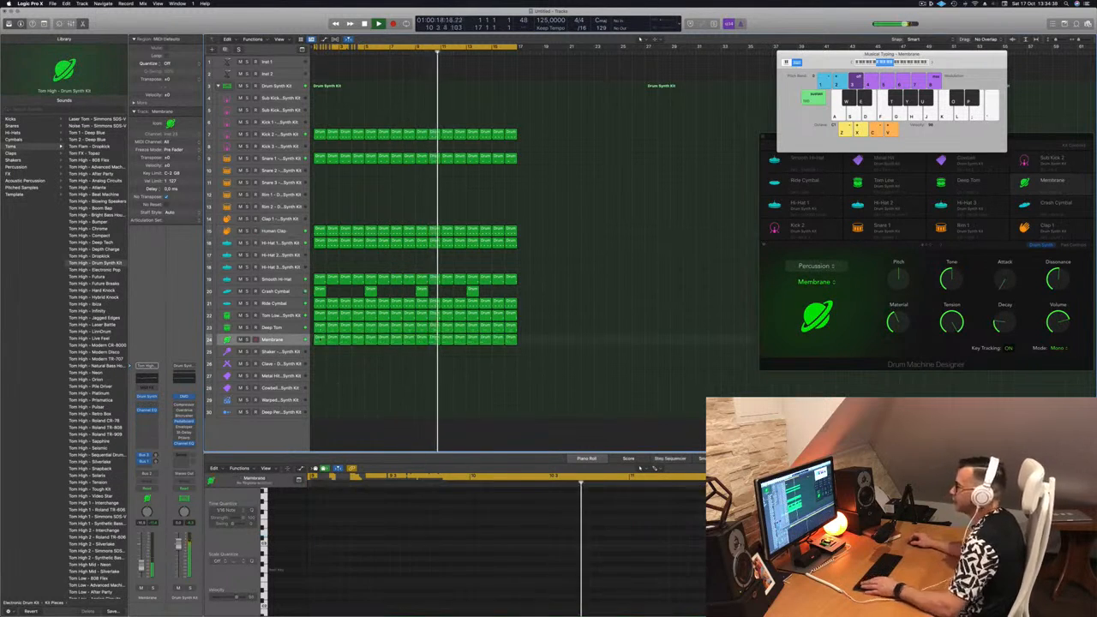
{"action": "left_click", "coordinate": [320, 230]}
{"action": "left_click_drag", "start_coordinate": [319, 256], "coordinate": [319, 375]}
{"action": "left_click_drag", "start_coordinate": [517, 582], "coordinate": [338, 549]}
{"action": "key", "text": "space"}
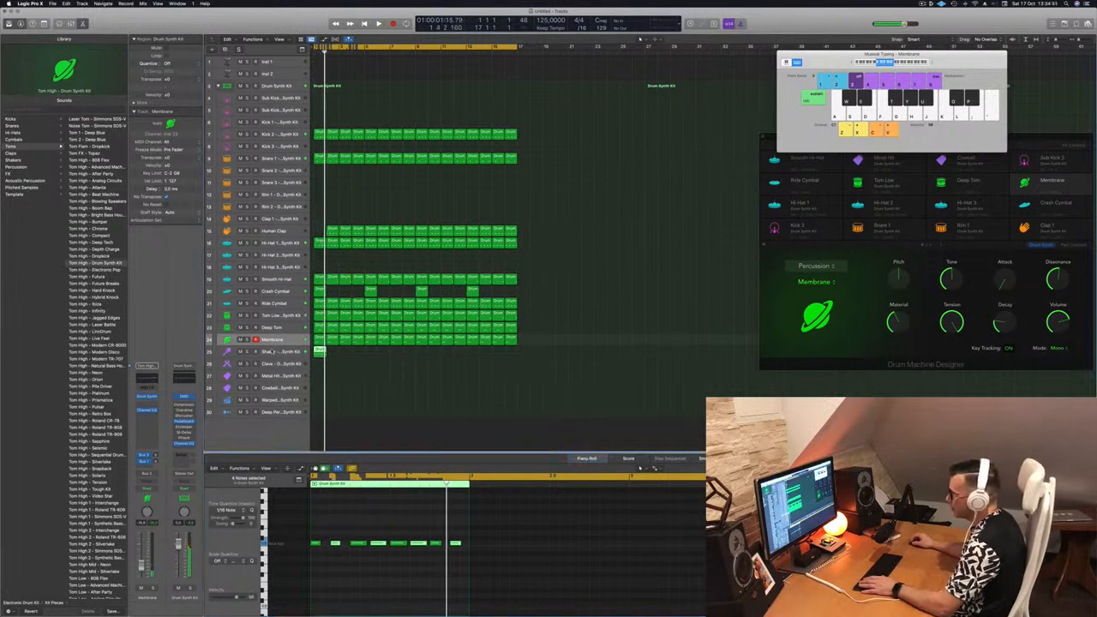
Duplicate the one-bar Shaker region across all 16 bars and play the beat from the start with the Shaker track selected.
{"action": "left_click", "coordinate": [272, 351]}
{"action": "left_click_drag", "start_coordinate": [319, 352], "coordinate": [397, 355]}
{"action": "left_click_drag", "start_coordinate": [319, 352], "coordinate": [419, 355]}
{"action": "key", "text": "space"}
{"action": "left_click", "coordinate": [280, 351]}
{"action": "key", "text": "Return"}
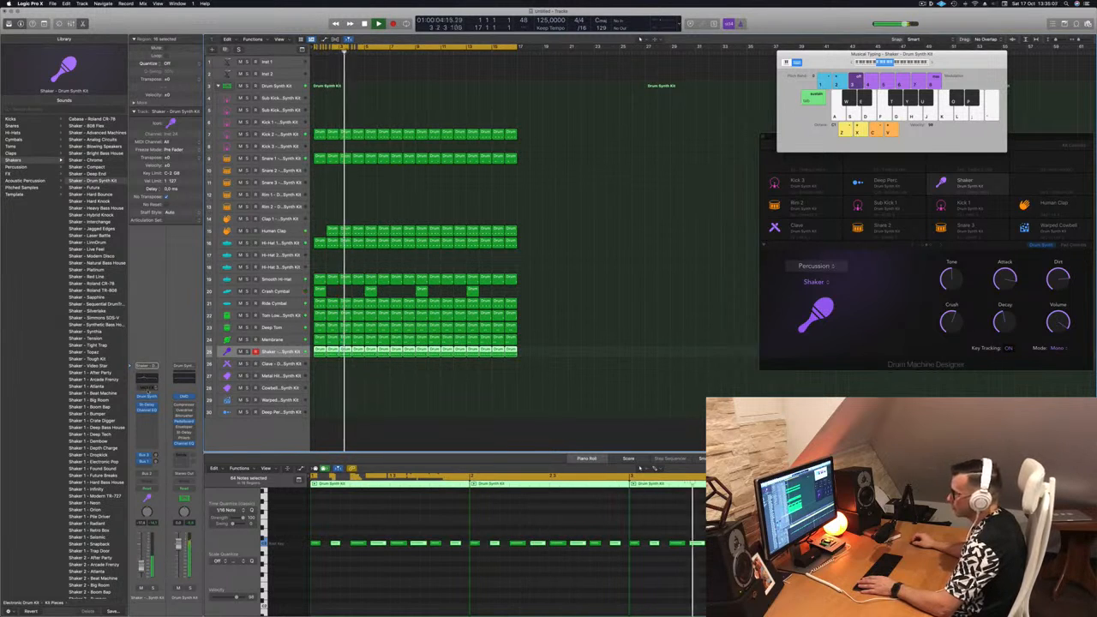
Open Drum Synth for the Shaker track, strongly shorten its Decay, and replay the beat from the start.
{"action": "left_click", "coordinate": [147, 398]}
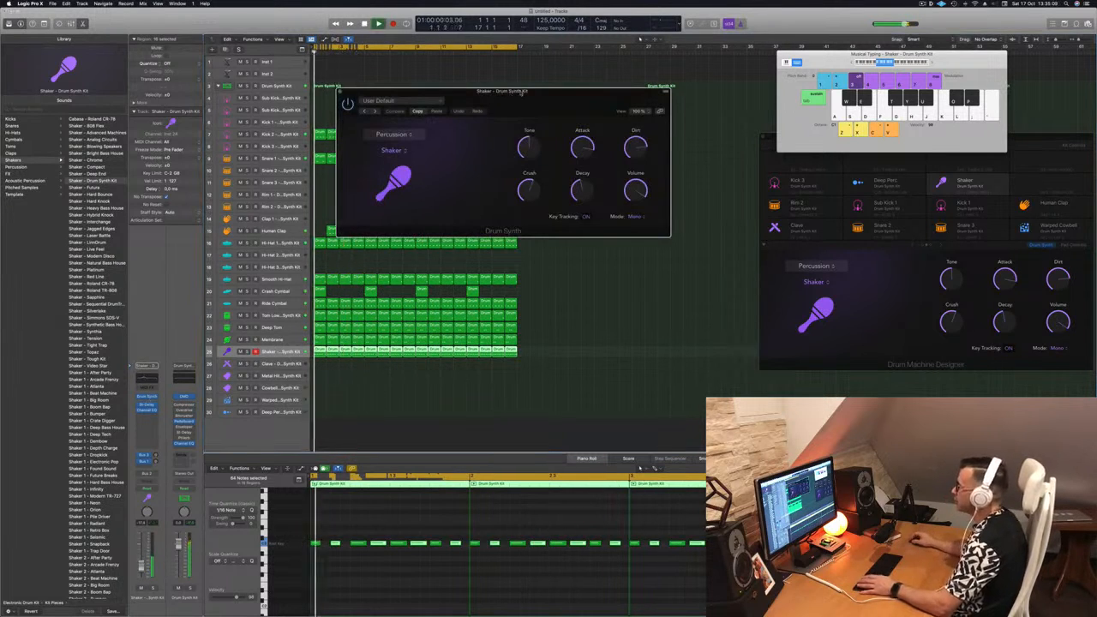
{"action": "left_click_drag", "start_coordinate": [519, 96], "coordinate": [504, 109]}
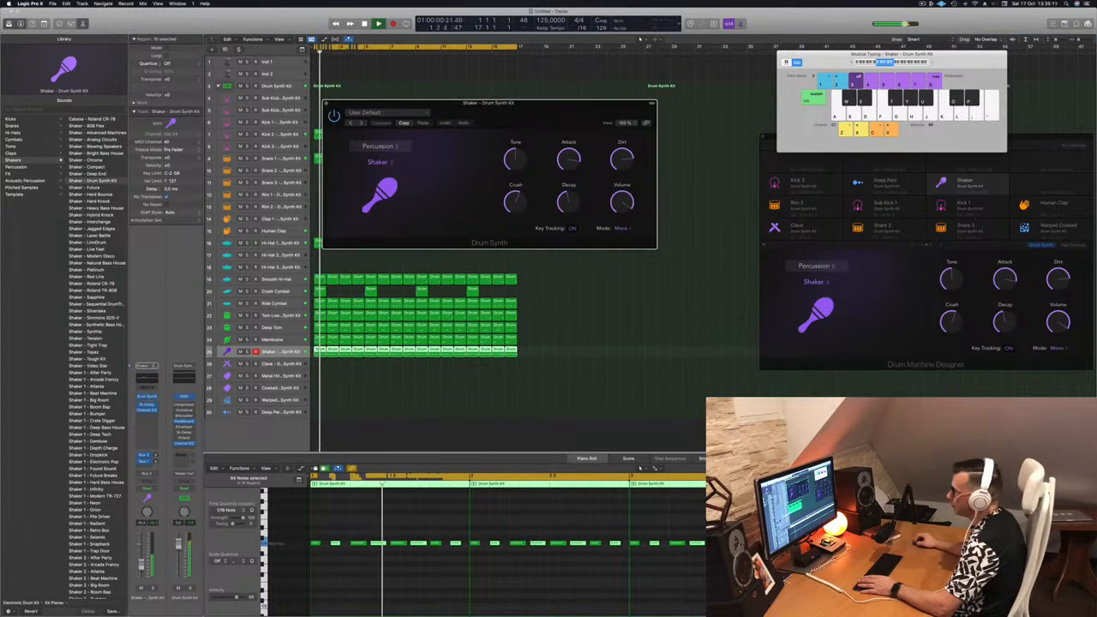
{"action": "left_click", "coordinate": [365, 255]}
{"action": "key", "text": "Return"}
{"action": "left_click_drag", "start_coordinate": [567, 201], "coordinate": [567, 240]}
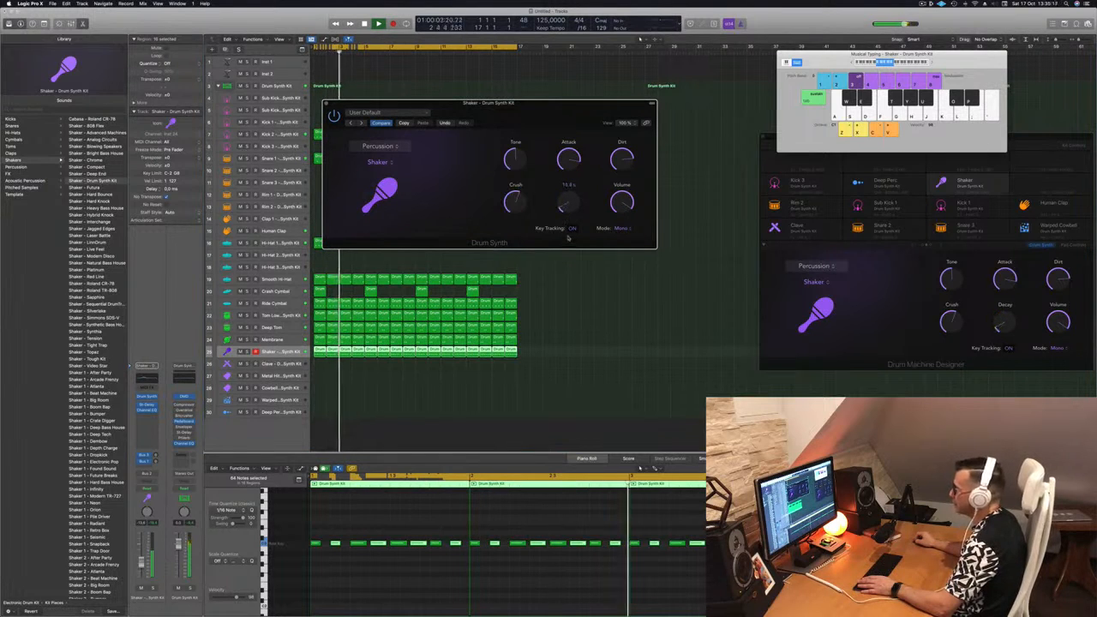
{"action": "key", "text": "Return"}
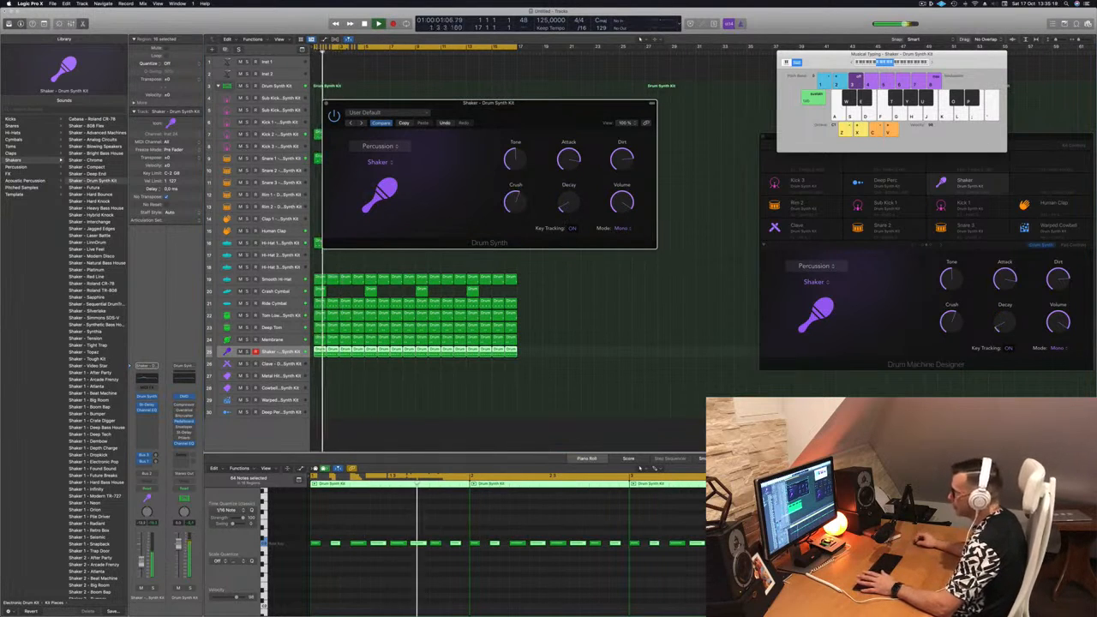
Adjust the Shaker track's volume fader, close its Drum Synth window, and deselect the regions.
{"action": "left_click", "coordinate": [142, 563]}
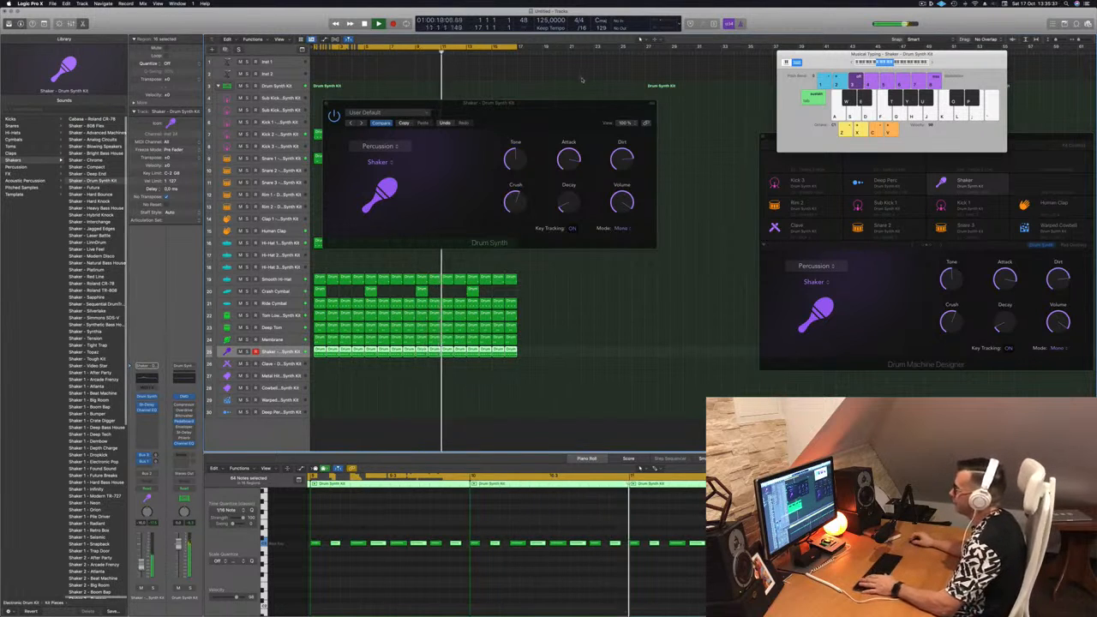
{"action": "left_click_drag", "start_coordinate": [557, 105], "coordinate": [604, 218]}
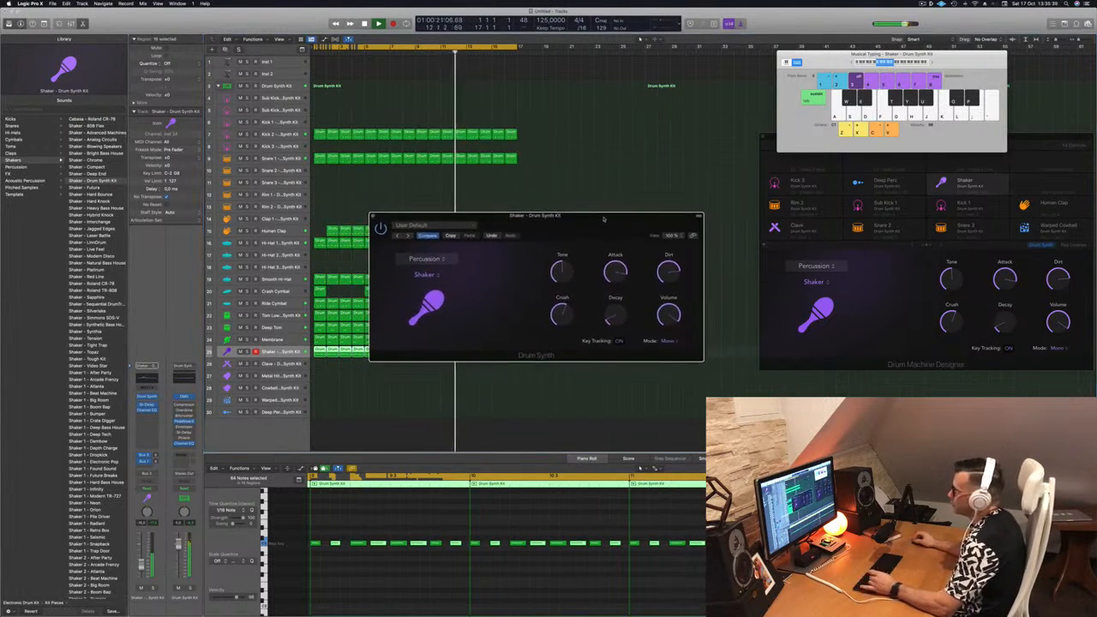
{"action": "left_click", "coordinate": [373, 216]}
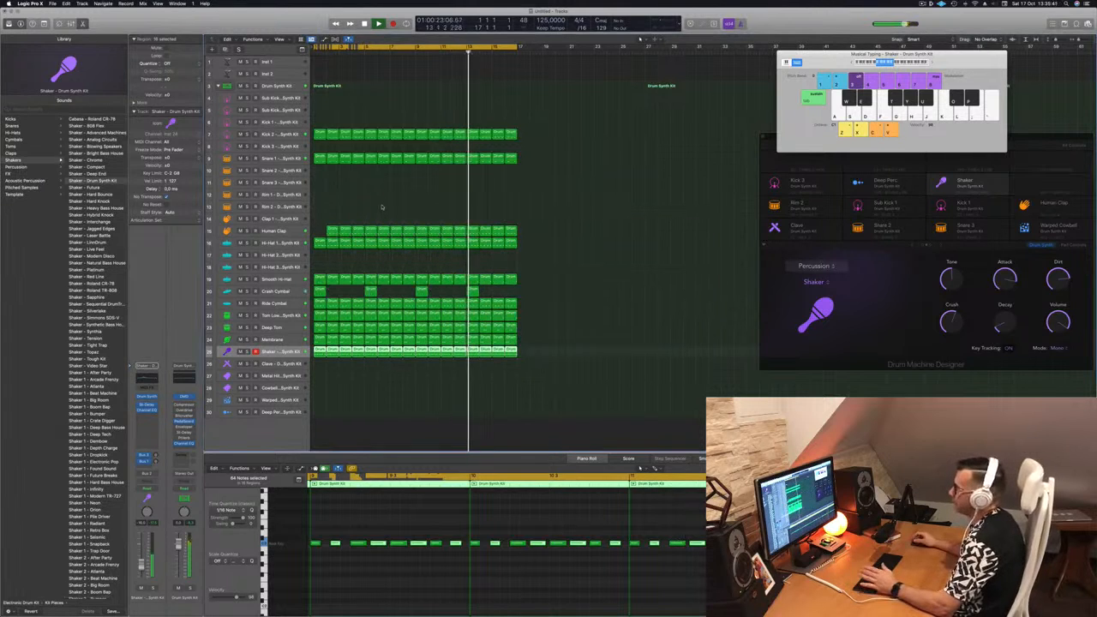
{"action": "left_click", "coordinate": [382, 207]}
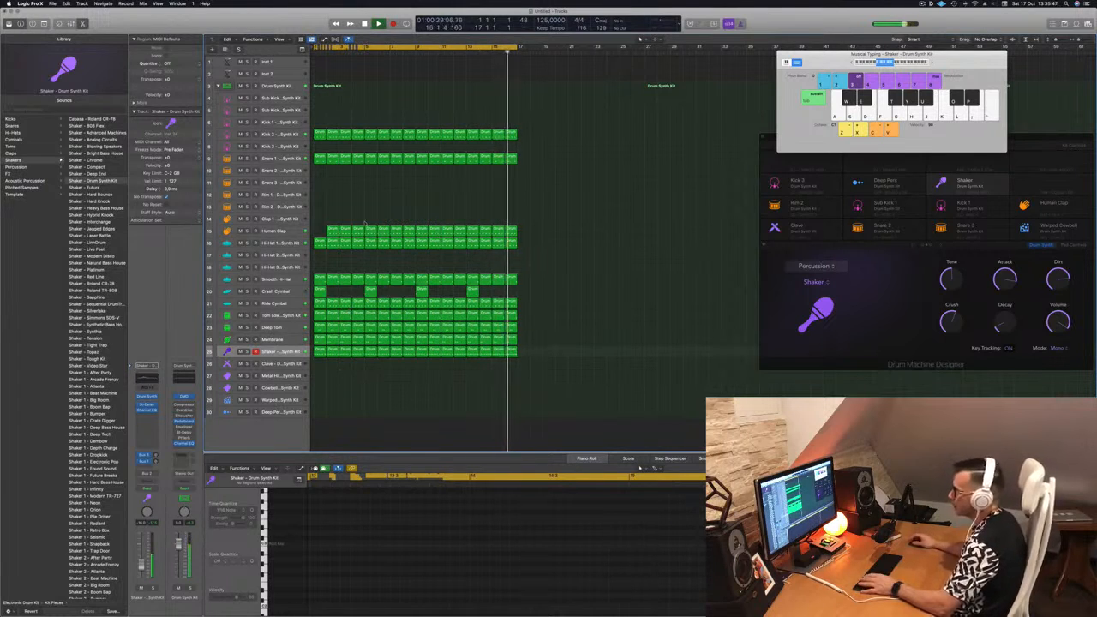
Copy the first Crash Cymbal region to bar 2 of the Clave track and transpose its single note up.
{"action": "left_click", "coordinate": [319, 291]}
{"action": "left_click_drag", "start_coordinate": [320, 330], "coordinate": [332, 366]}
{"action": "key", "text": "Return"}
{"action": "key", "text": "space"}
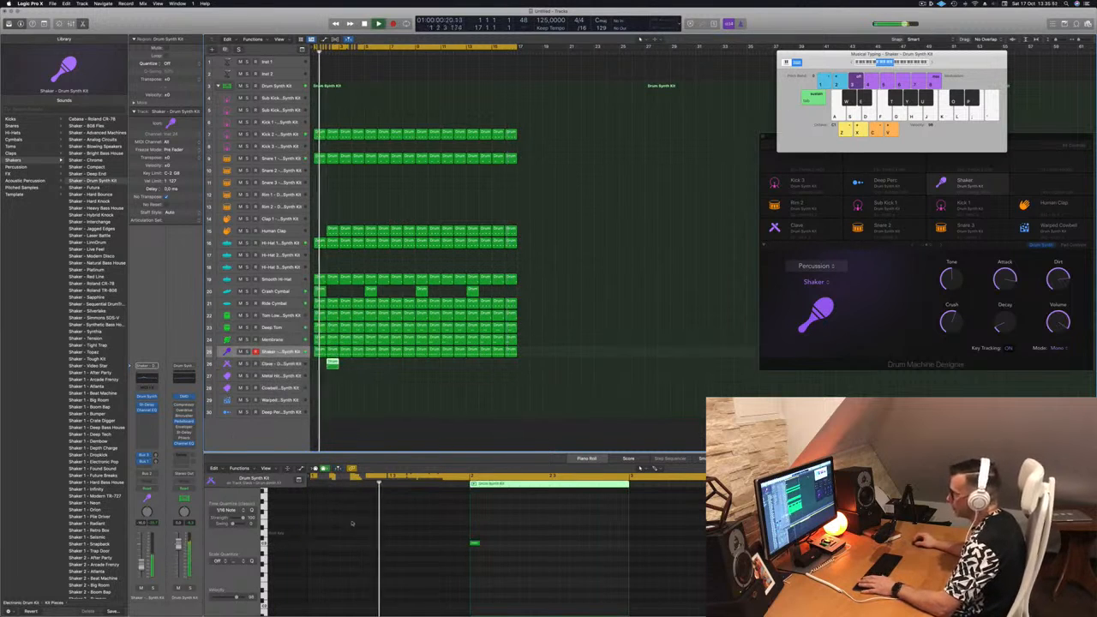
{"action": "left_click_drag", "start_coordinate": [446, 531], "coordinate": [490, 558]}
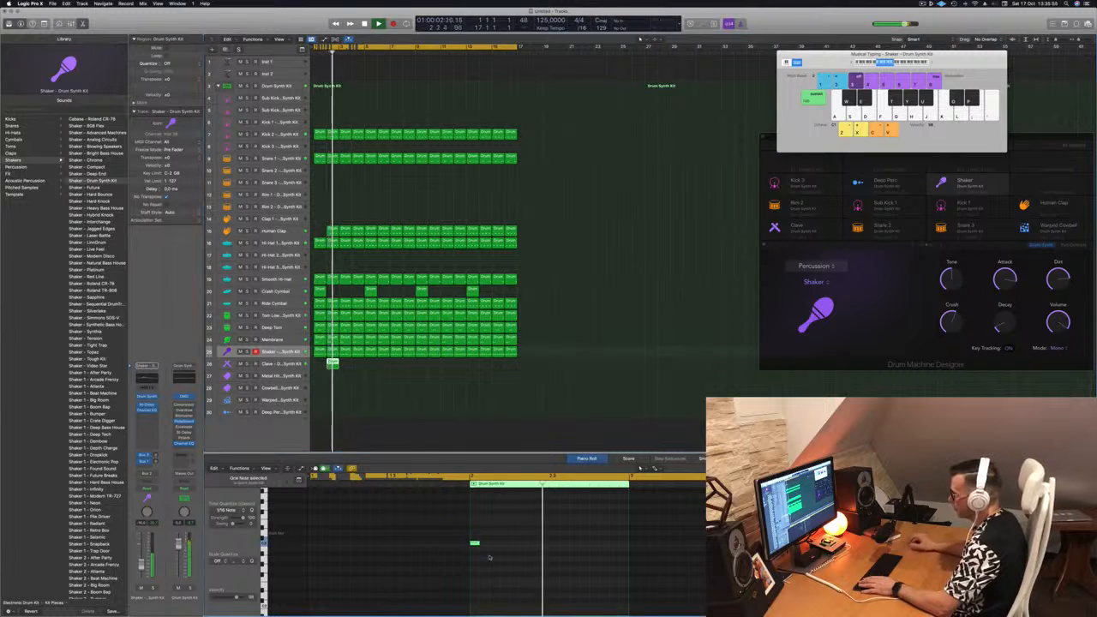
{"action": "key", "text": "Return"}
{"action": "key", "text": "space"}
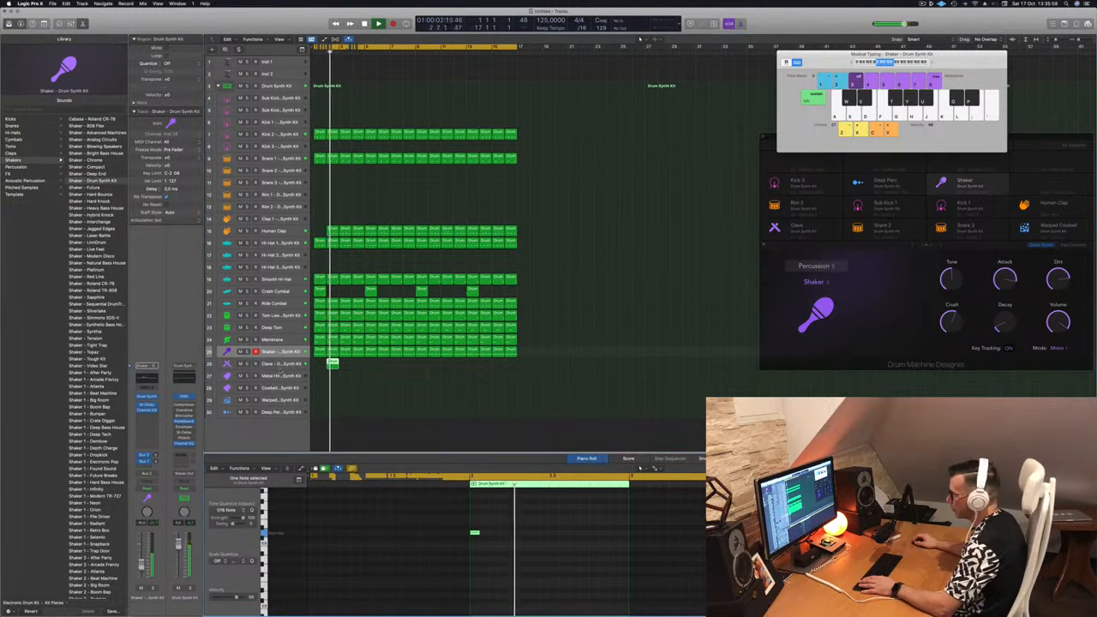
Select the Clave track and repeat its one-bar region on every second bar through bar 16.
{"action": "key", "text": "Down"}
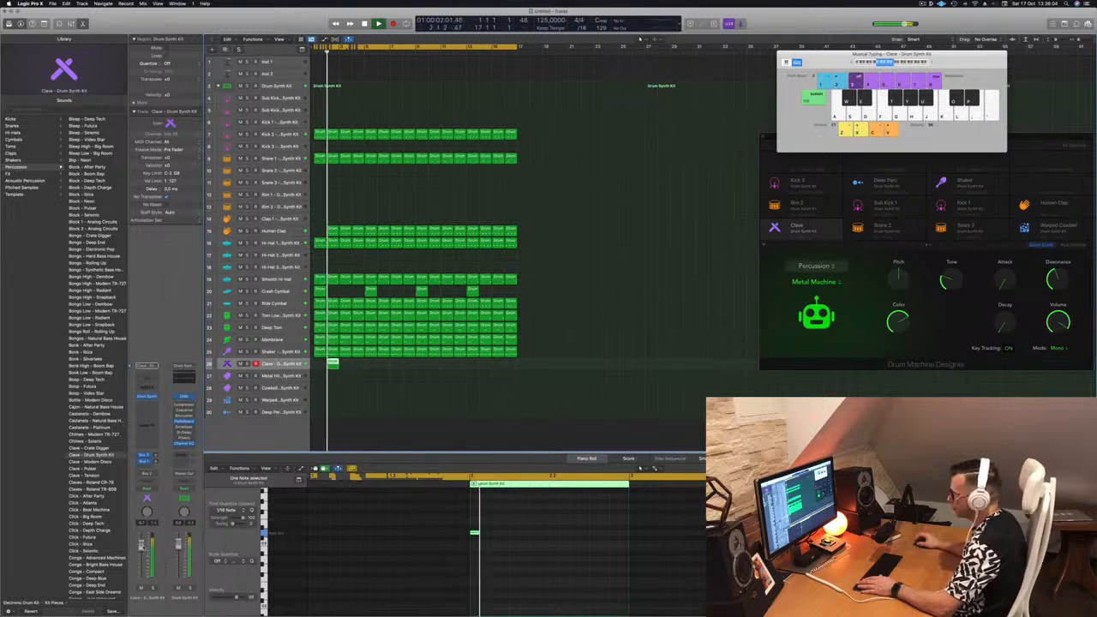
{"action": "left_click_drag", "start_coordinate": [332, 364], "coordinate": [436, 370]}
{"action": "scroll", "coordinate": [429, 379], "scroll_direction": "down", "scroll_amount": 3}
{"action": "left_click", "coordinate": [421, 399]}
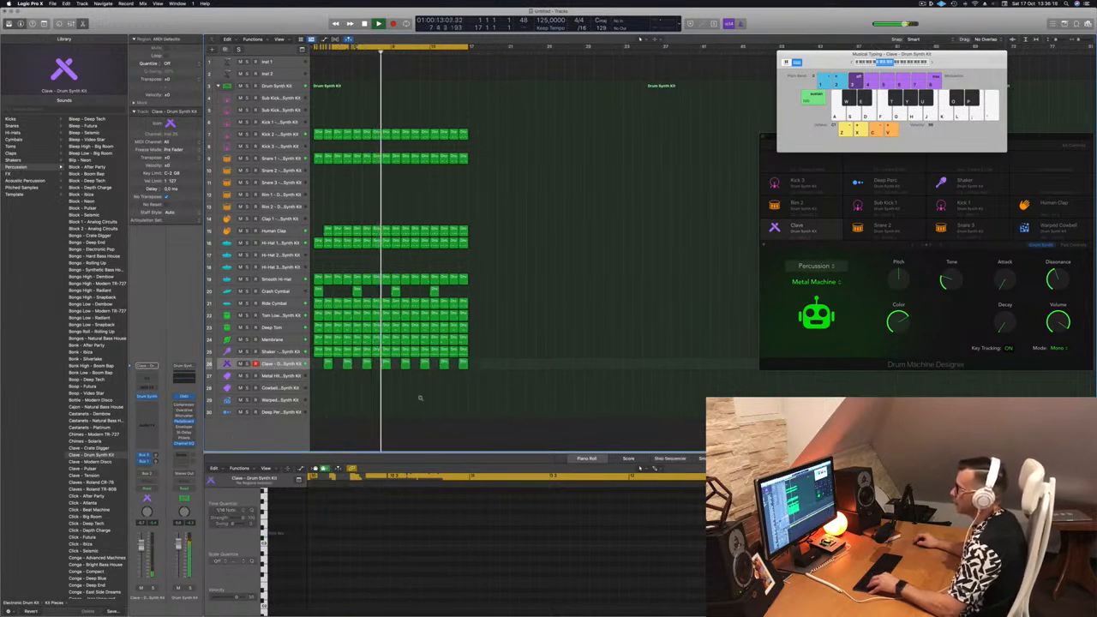
Select the Cowbell track, play the beat, and switch to the Kick 2 track with its regions deselected.
{"action": "key", "text": "super+Up"}
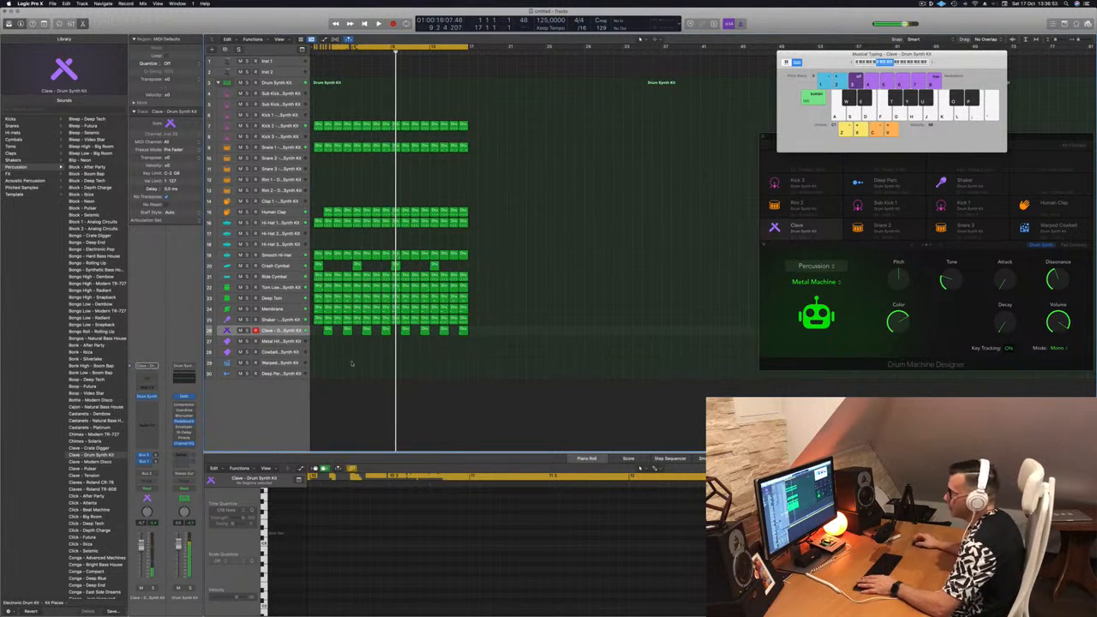
{"action": "left_click", "coordinate": [282, 352]}
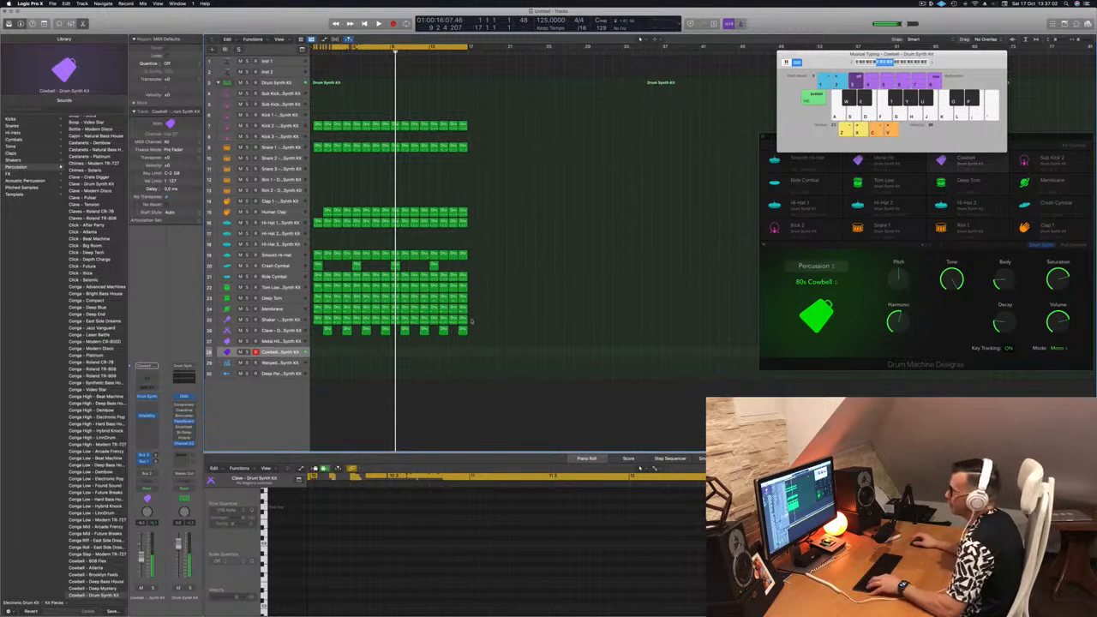
{"action": "key", "text": "space"}
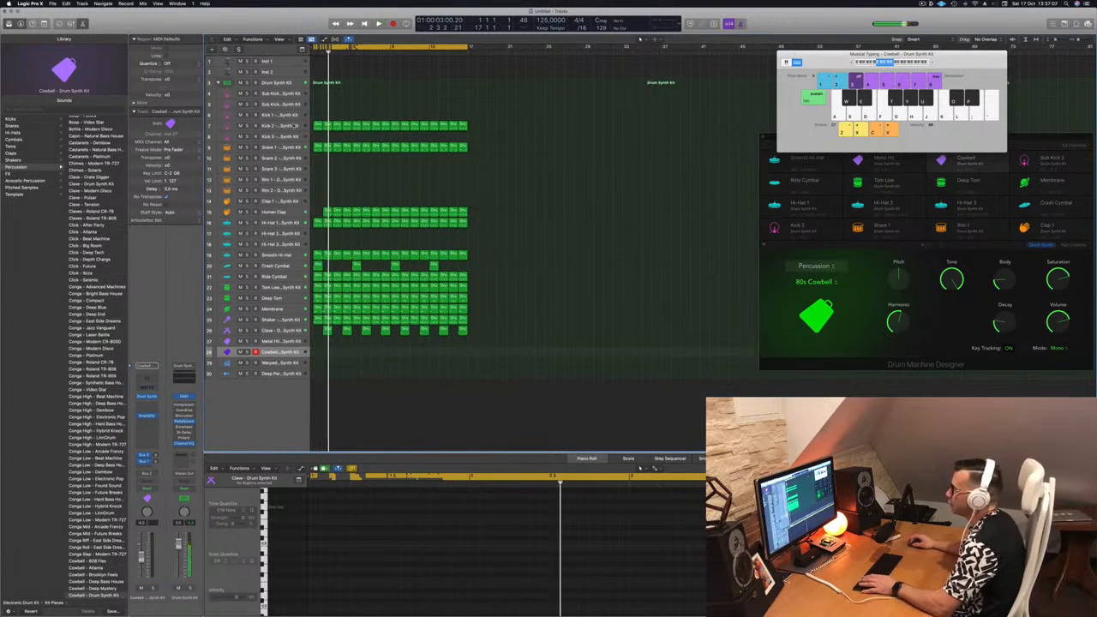
{"action": "left_click", "coordinate": [295, 126]}
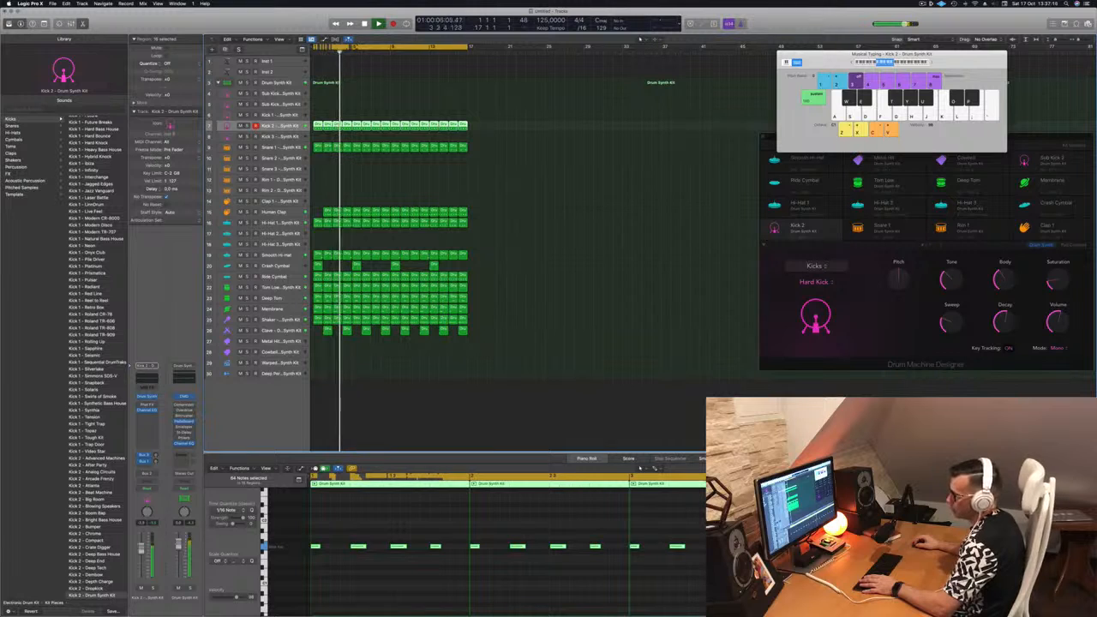
{"action": "left_click", "coordinate": [389, 440]}
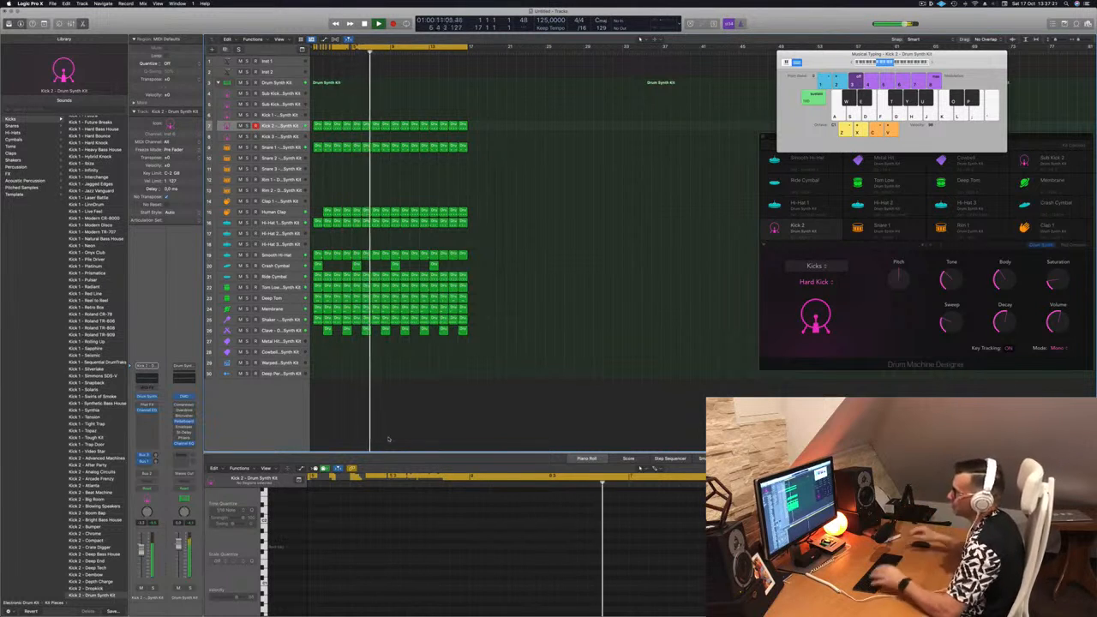
Copy the Human Clap region from bar 2 to the empty bar 1 and return playback to the start.
{"action": "left_click", "coordinate": [327, 211]}
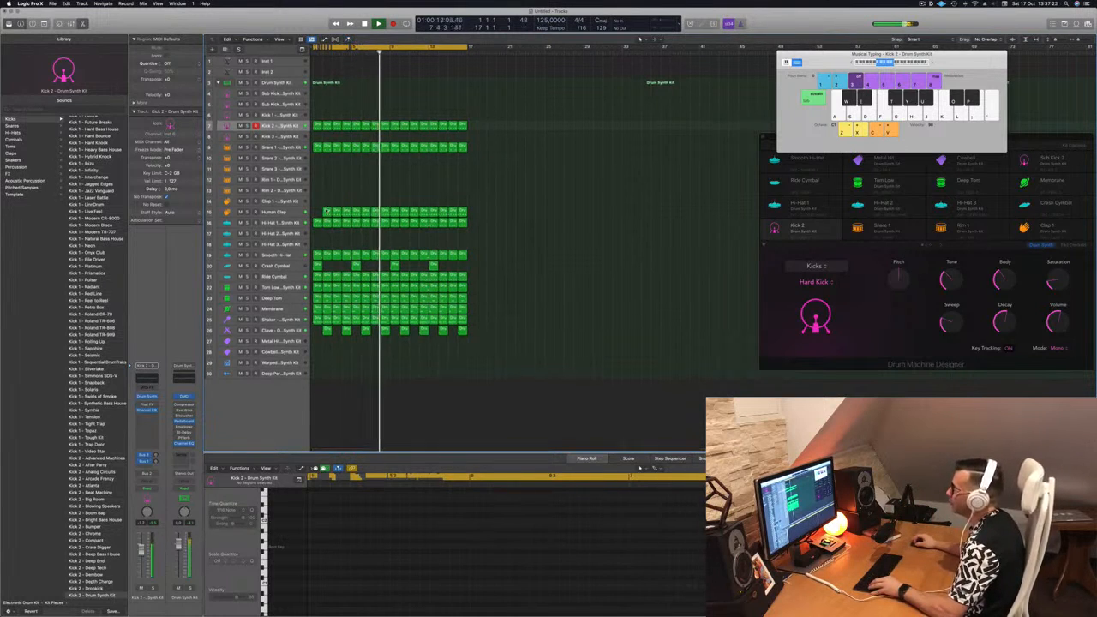
{"action": "left_click", "coordinate": [348, 189]}
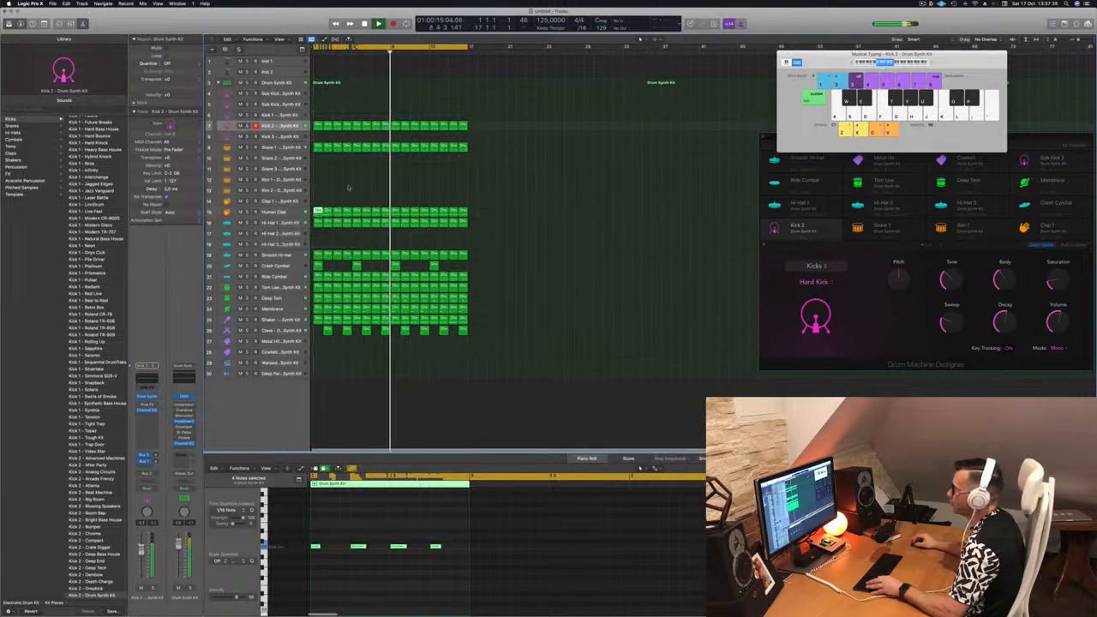
{"action": "key", "text": "Return"}
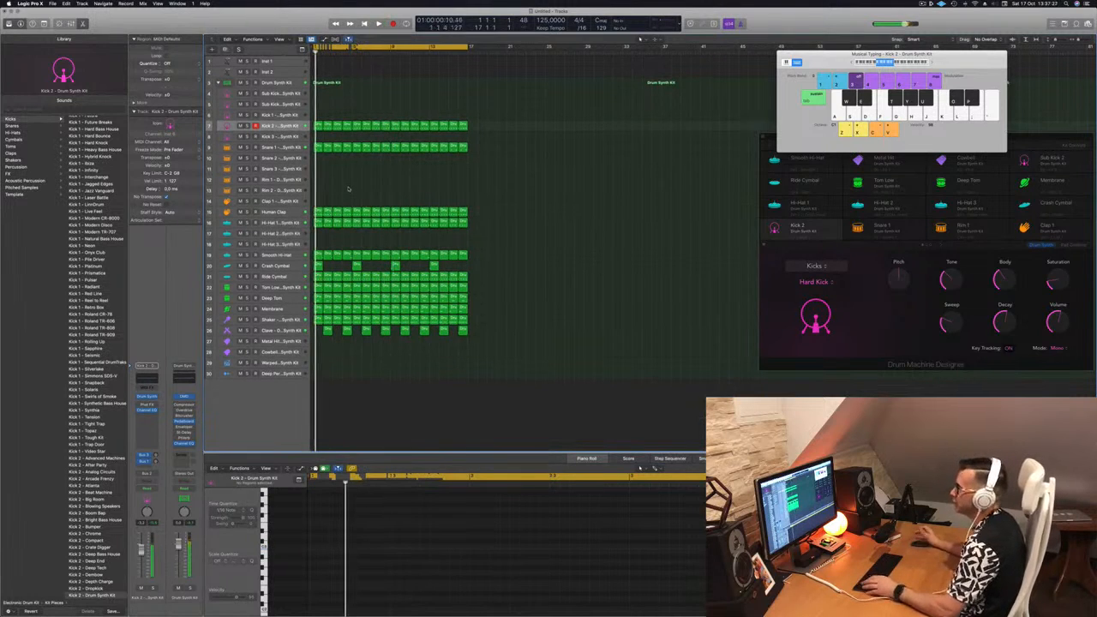